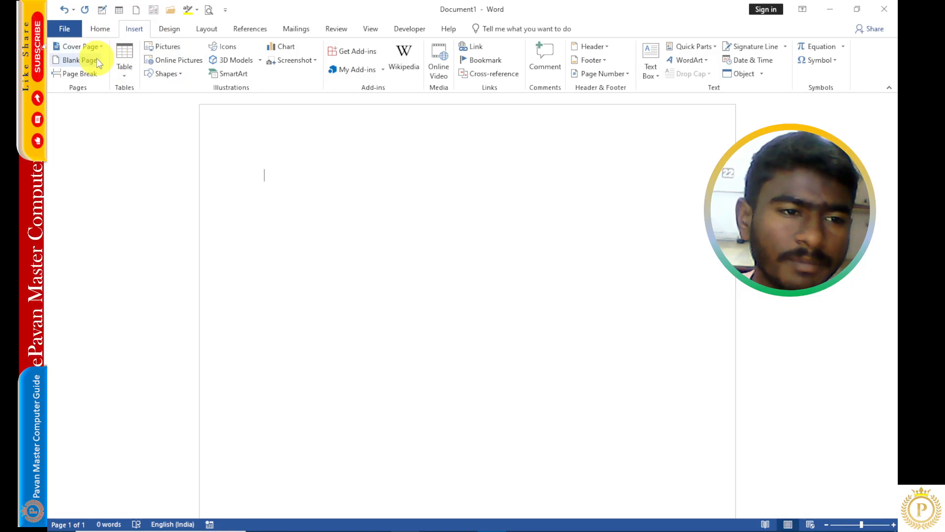
# - Generate sample text in the blank document with =rand(2,5)
pyautogui.doubleClick(270, 176)
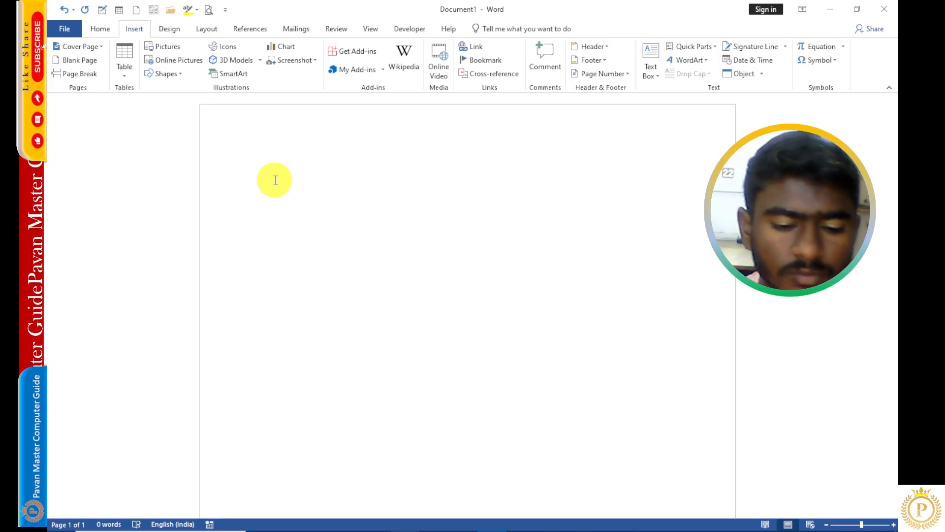
pyautogui.write('=rand(2,5')
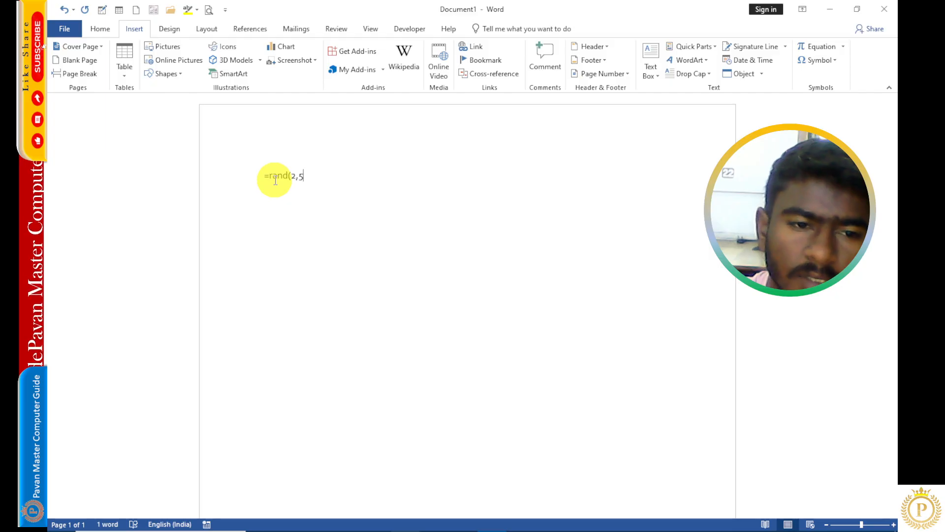
pyautogui.write(')')
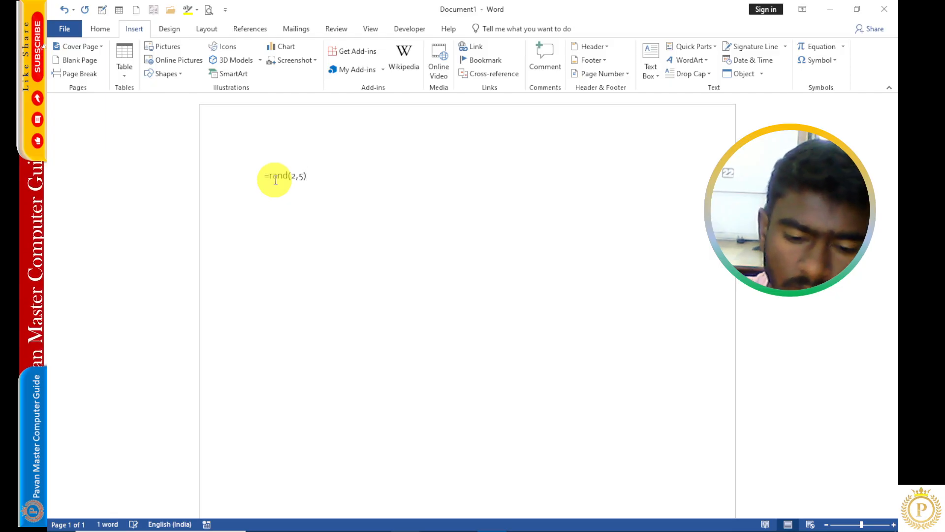
pyautogui.press('Return')
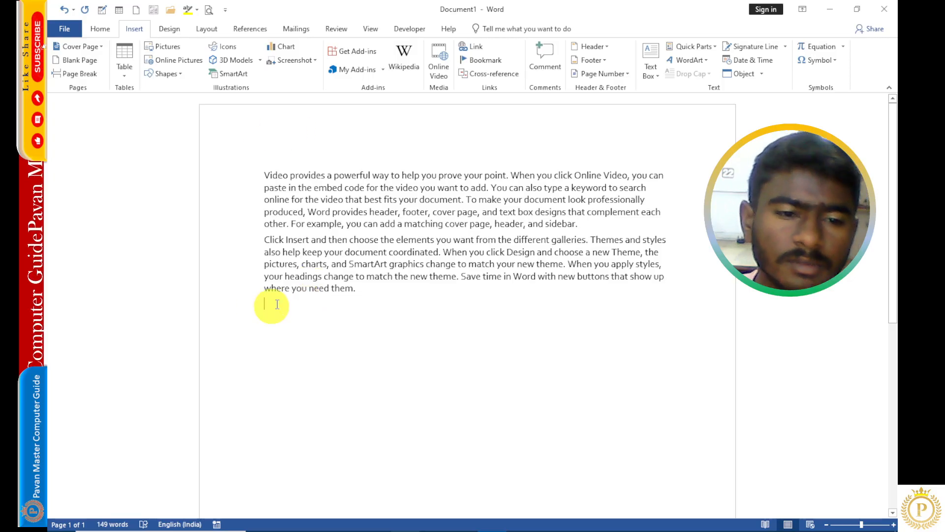
# - Insert the Austin cover page in front of the text and scroll through it
pyautogui.click(97, 46)
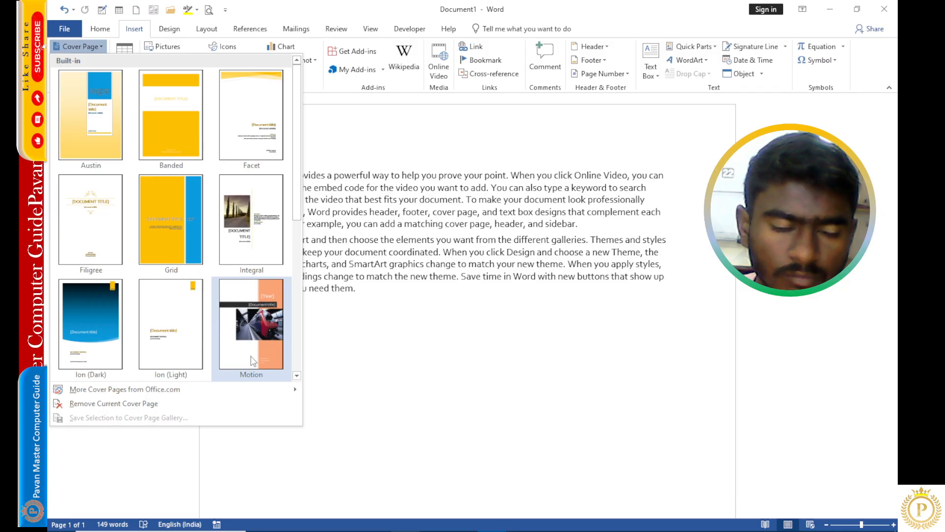
pyautogui.click(87, 135)
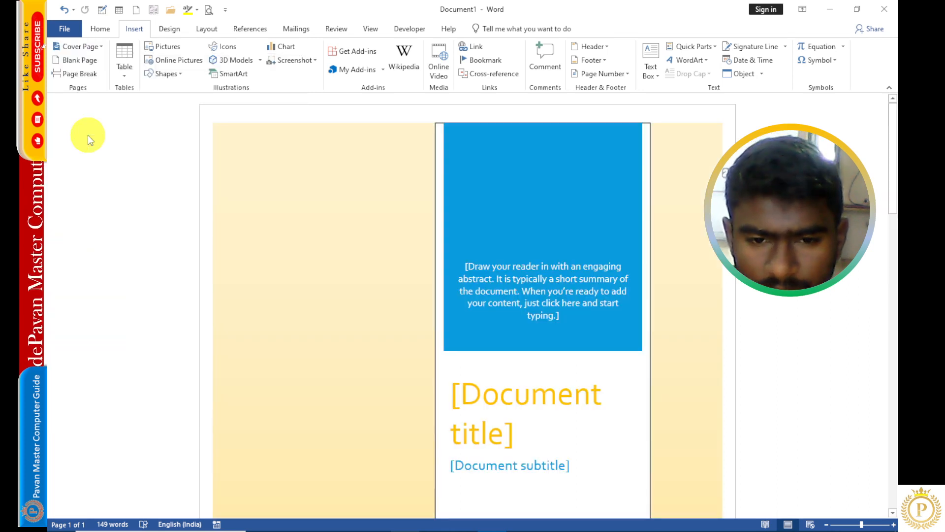
pyautogui.scroll(-4, 463, 286)
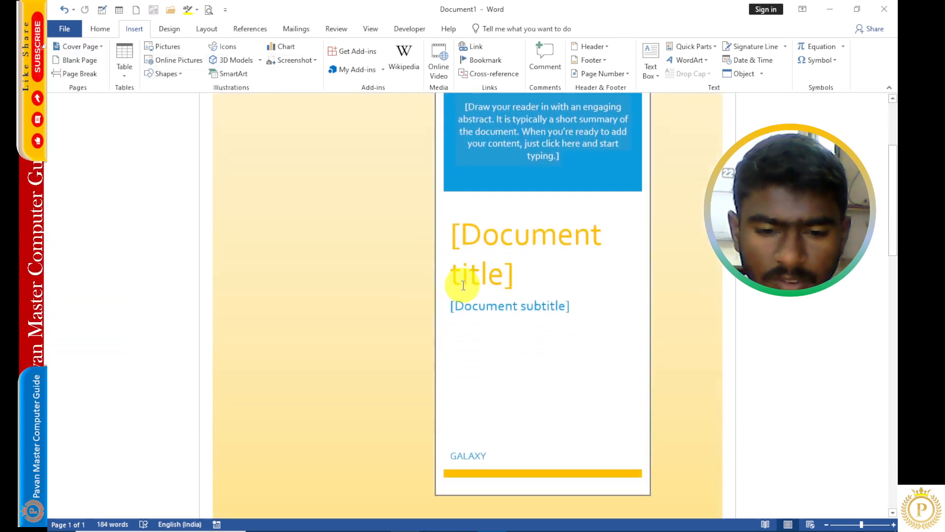
pyautogui.scroll(-2, 463, 285)
pyautogui.scroll(2, 463, 286)
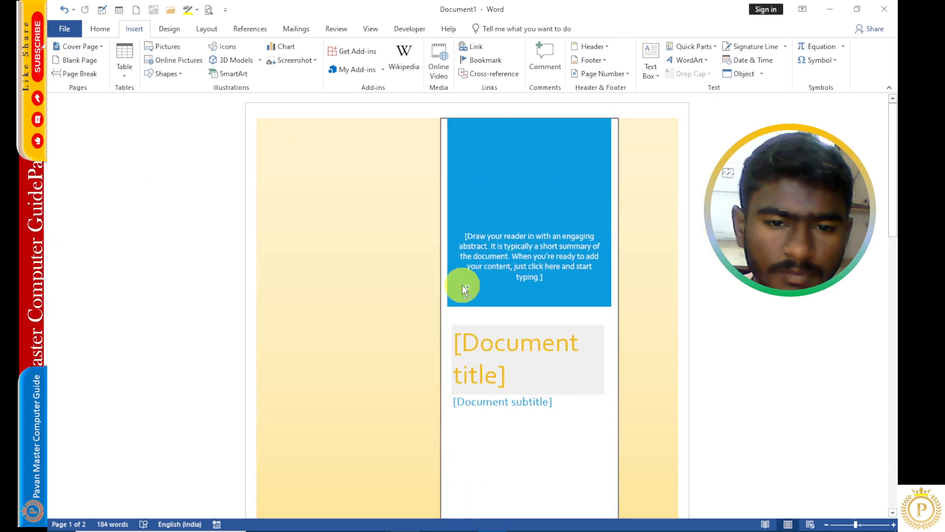
pyautogui.scroll(-1, 463, 285)
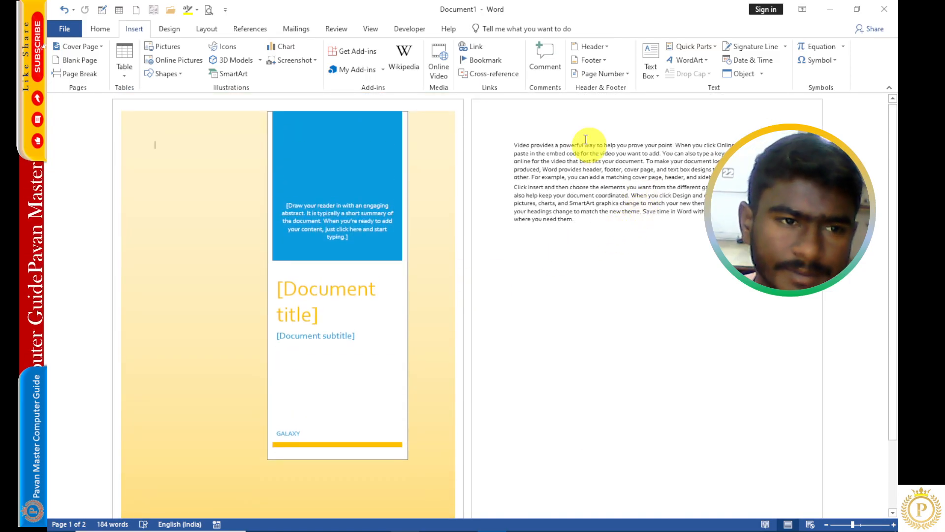
# - Remove the current cover page
pyautogui.click(94, 50)
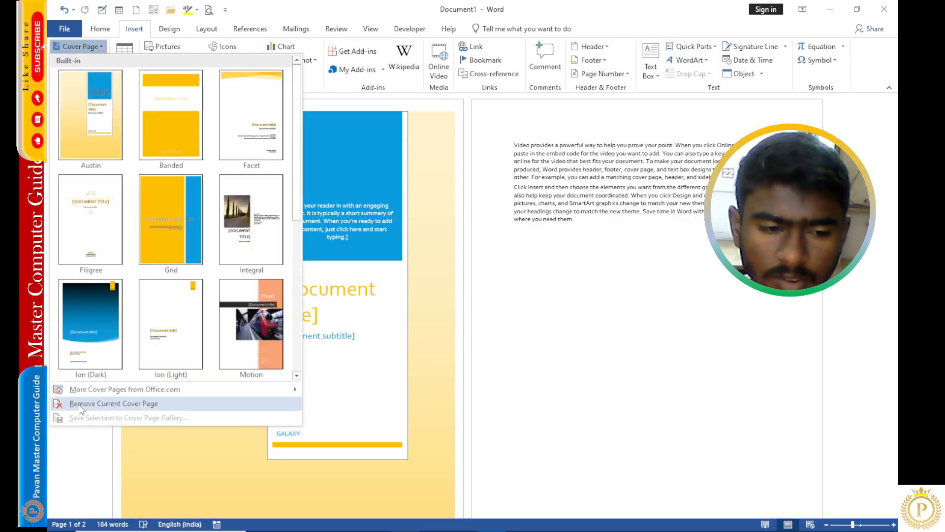
pyautogui.click(146, 404)
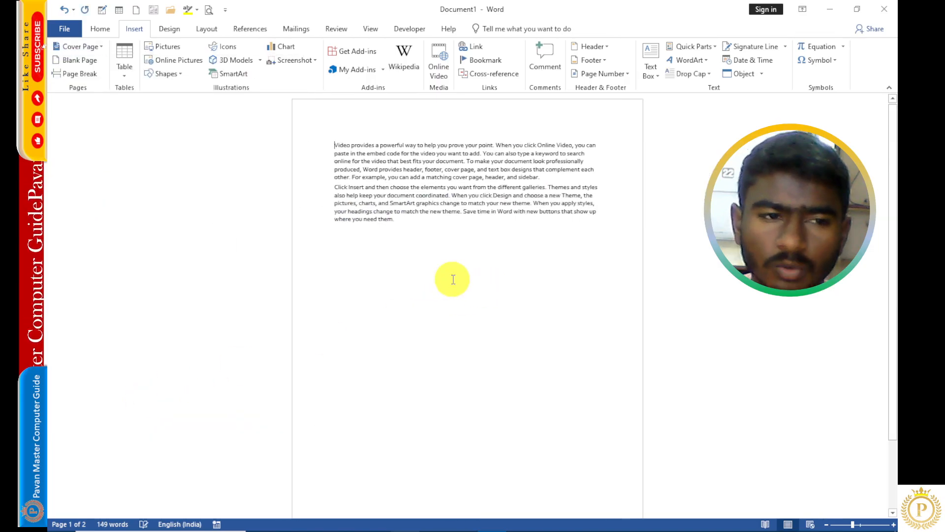
# - Insert the Austin cover page again
pyautogui.click(96, 48)
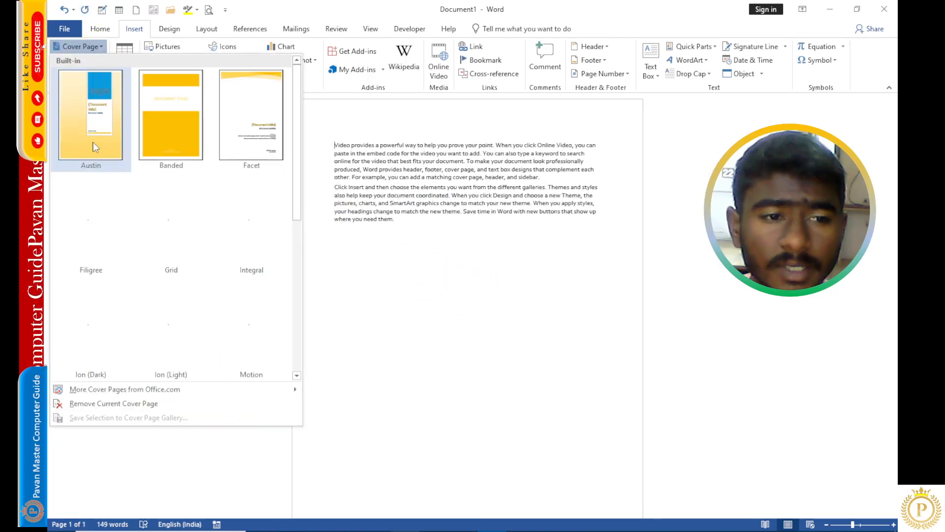
pyautogui.click(95, 147)
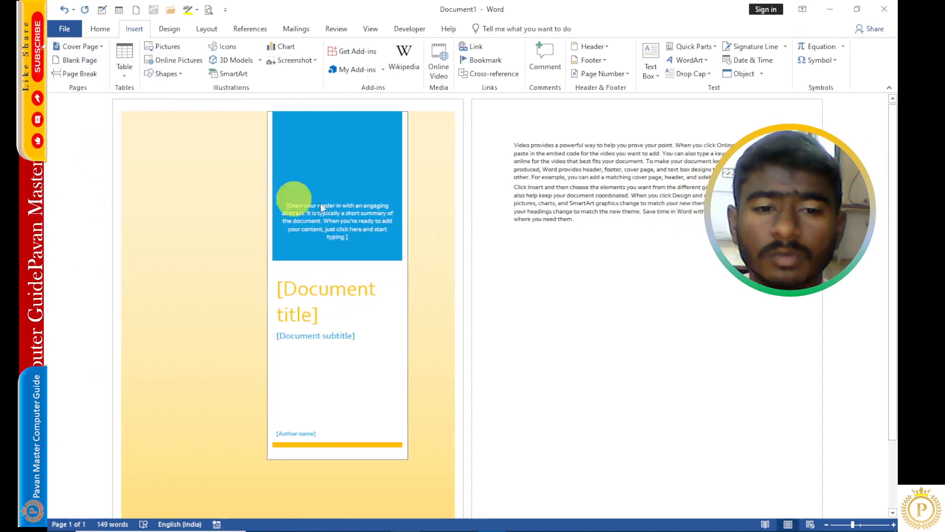
# - Replace the cover page's document title with MS OFFICE
pyautogui.click(336, 301)
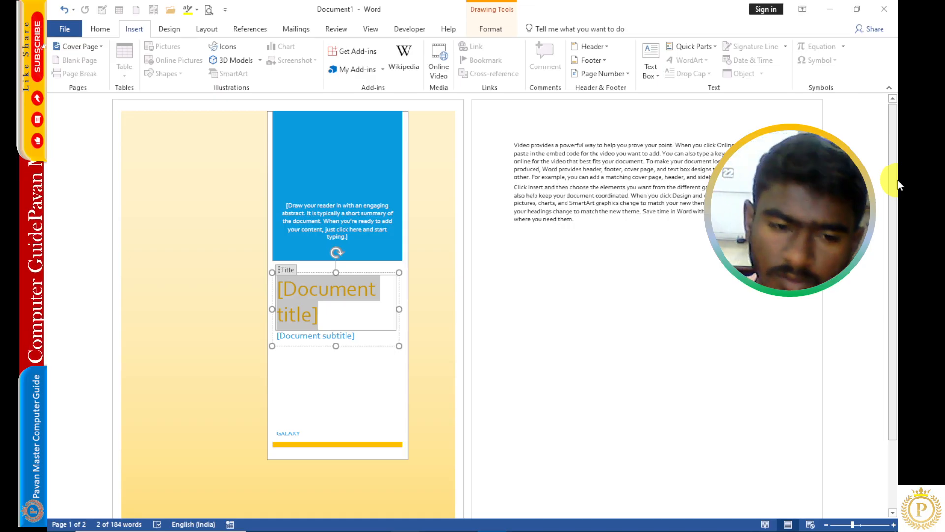
pyautogui.write('M')
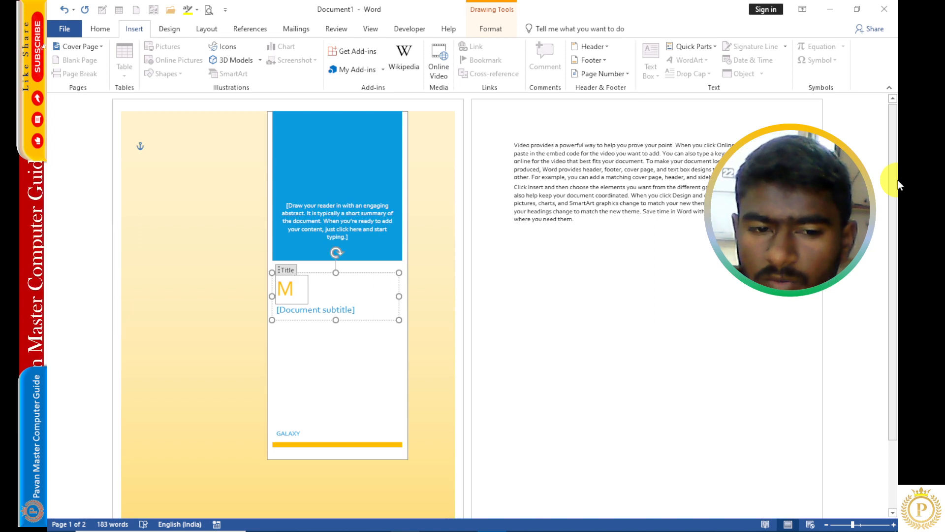
pyautogui.write('I')
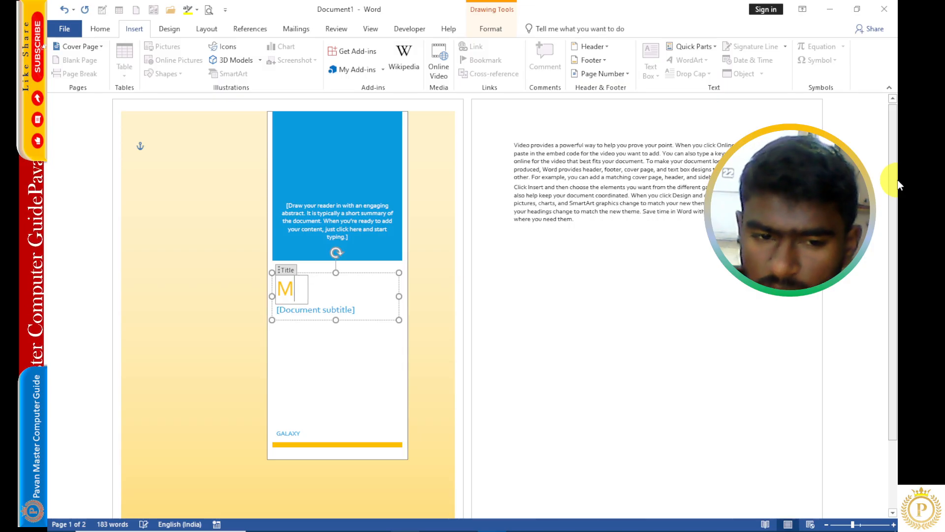
pyautogui.write(' OFFICE')
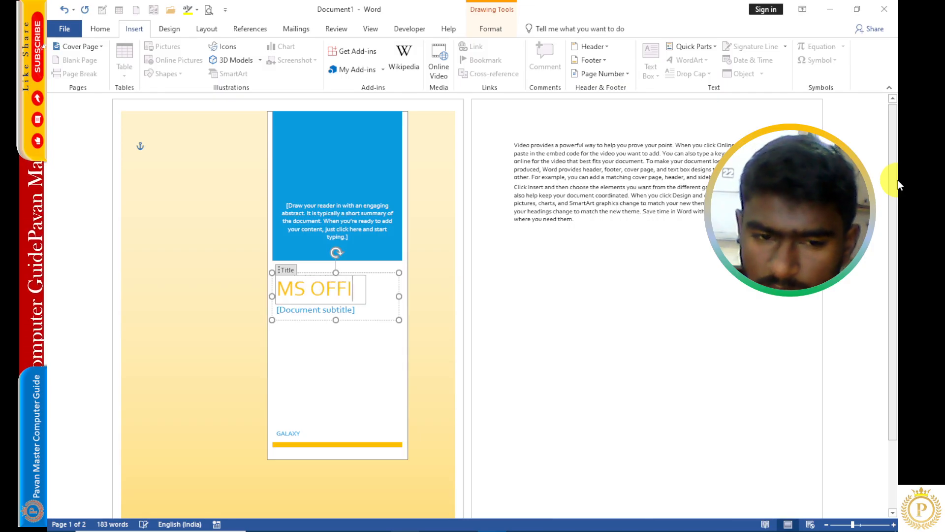
# - Replace the cover page's document subtitle with MICROSOFT
pyautogui.click(308, 312)
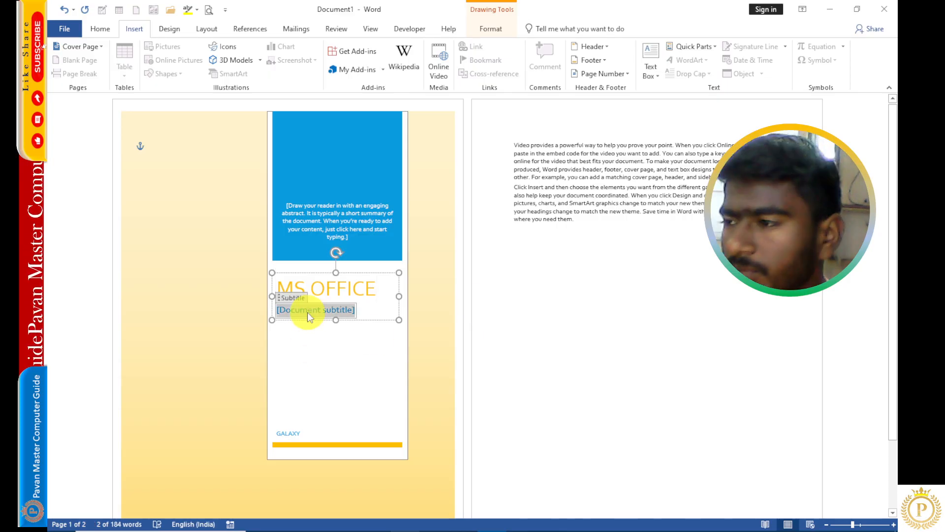
pyautogui.write('MICROSOFT')
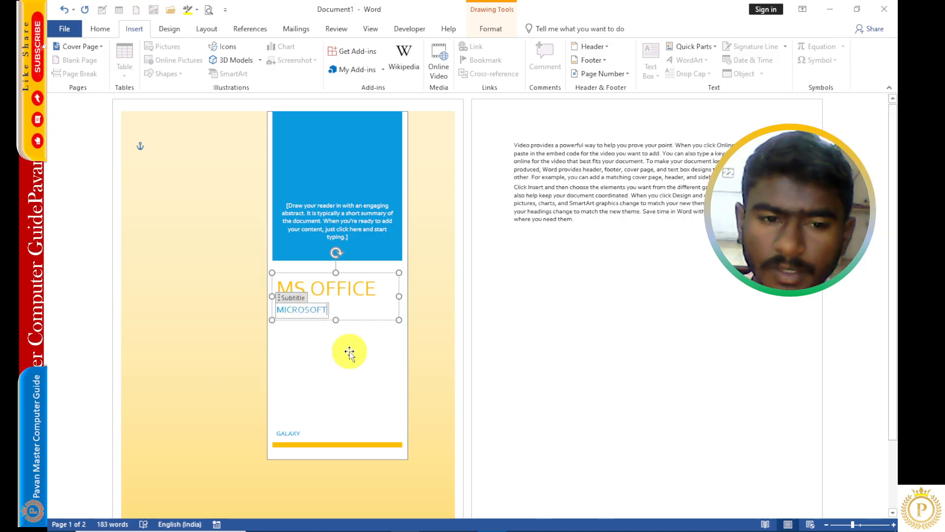
# - Replace the cover page's abstract text with INFORMATION TECHNOLOGY and leave the cover page
pyautogui.click(348, 249)
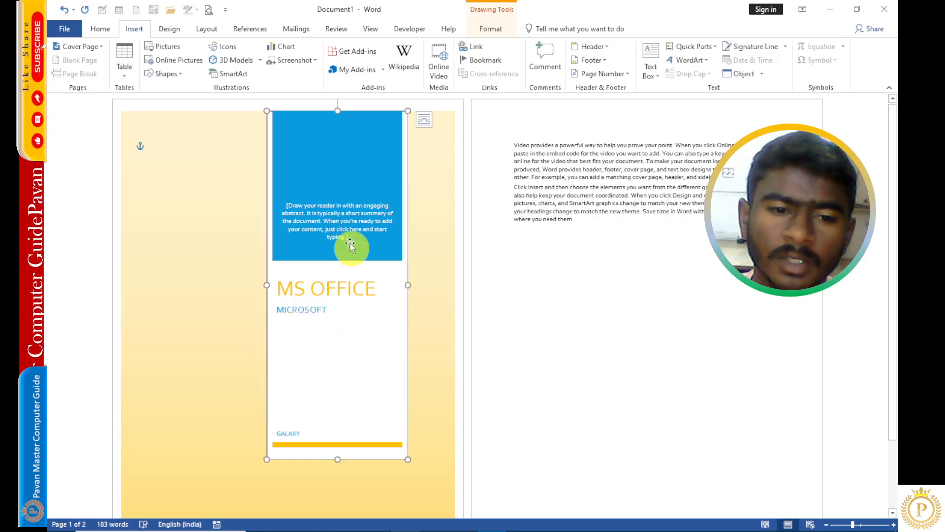
pyautogui.click(349, 239)
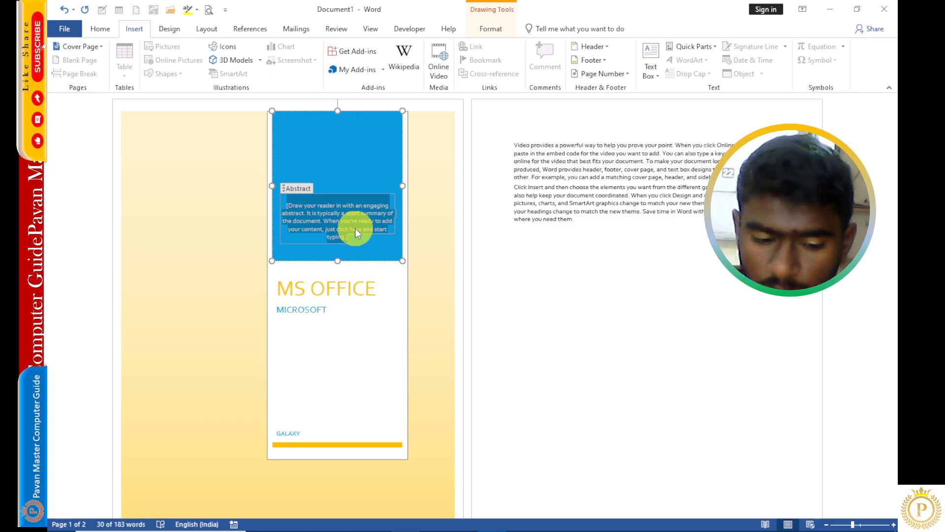
pyautogui.write('INFOR')
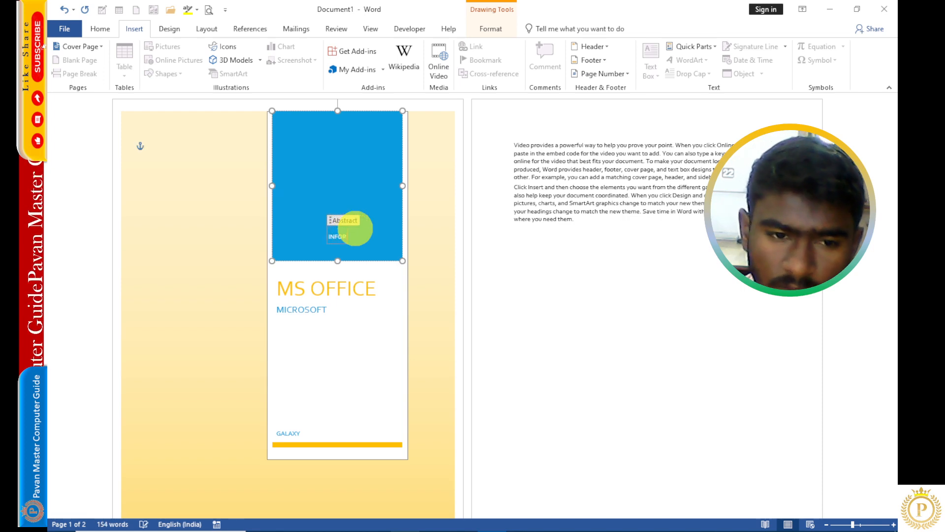
pyautogui.write('MATION TE')
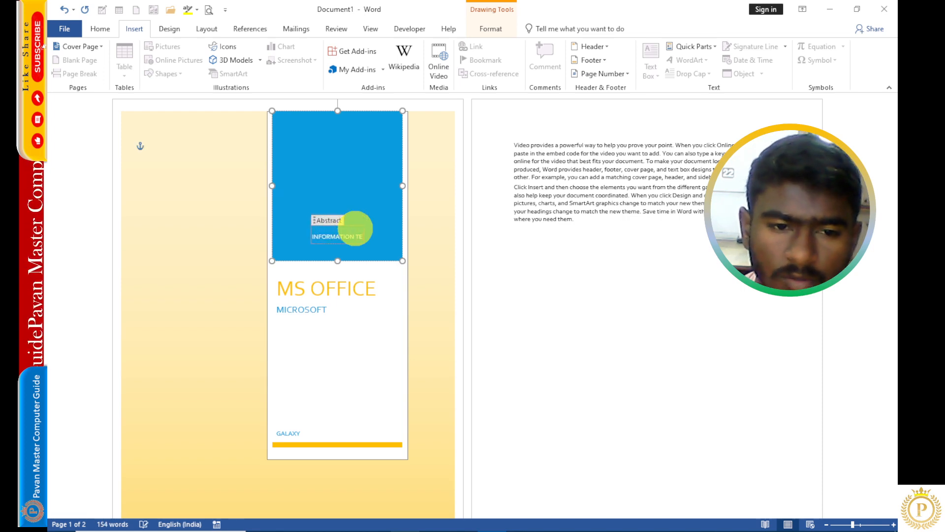
pyautogui.write('CHNOLOGY')
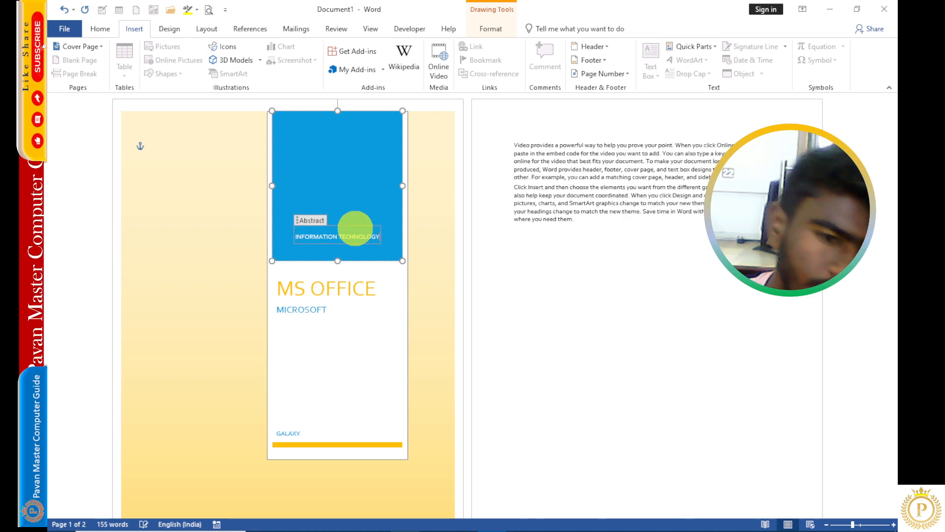
pyautogui.click(487, 281)
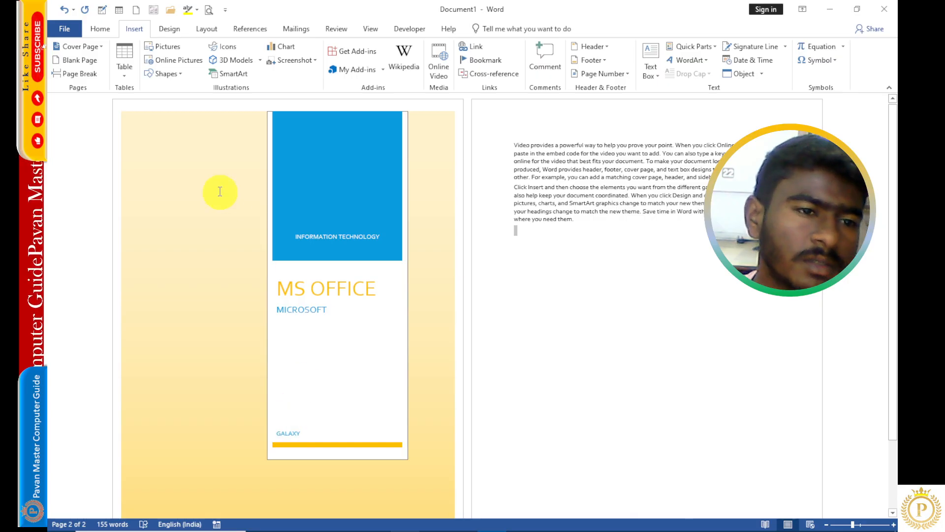
# - Remove the current cover page from the document
pyautogui.click(78, 47)
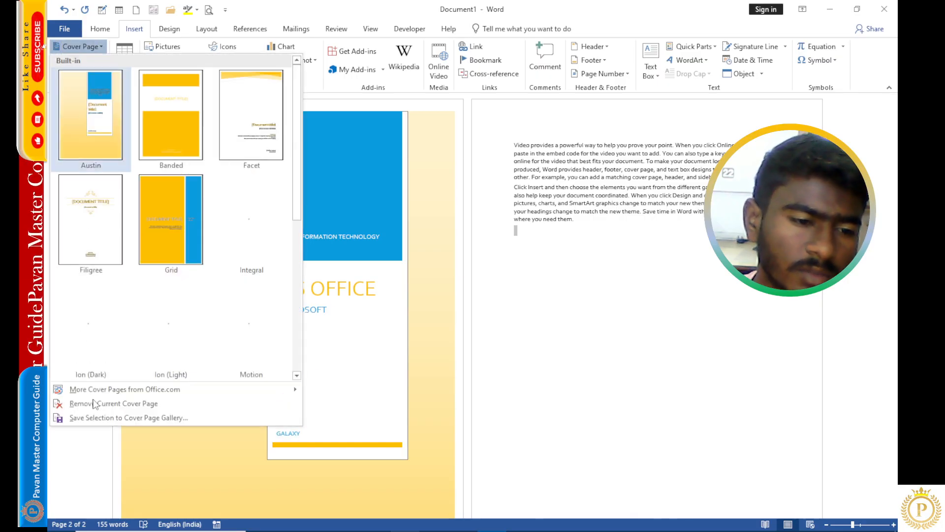
pyautogui.click(168, 403)
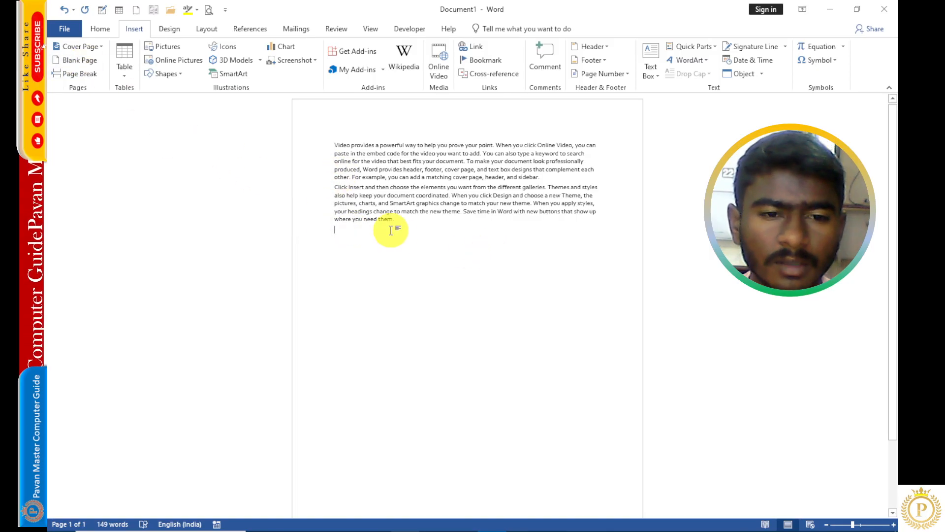
pyautogui.scroll(1, 369, 185)
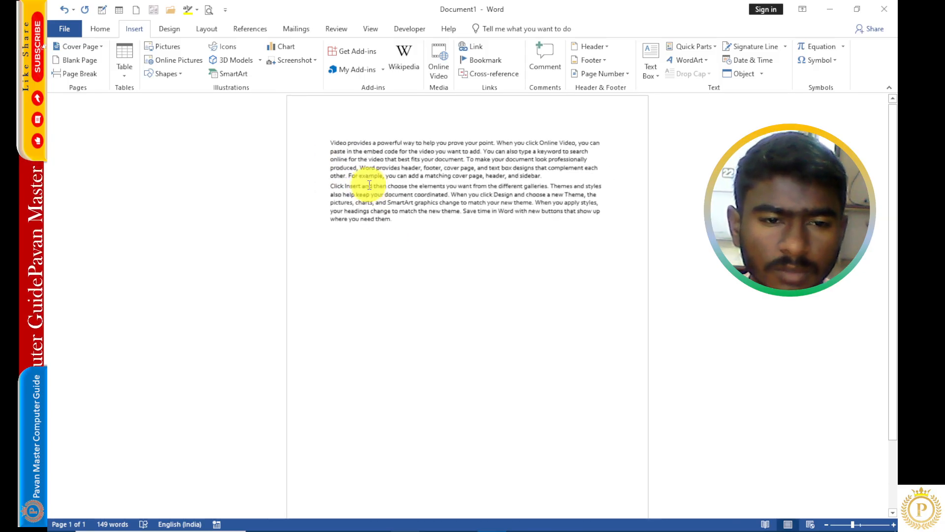
pyautogui.scroll(-2, 369, 185)
pyautogui.scroll(-1, 369, 185)
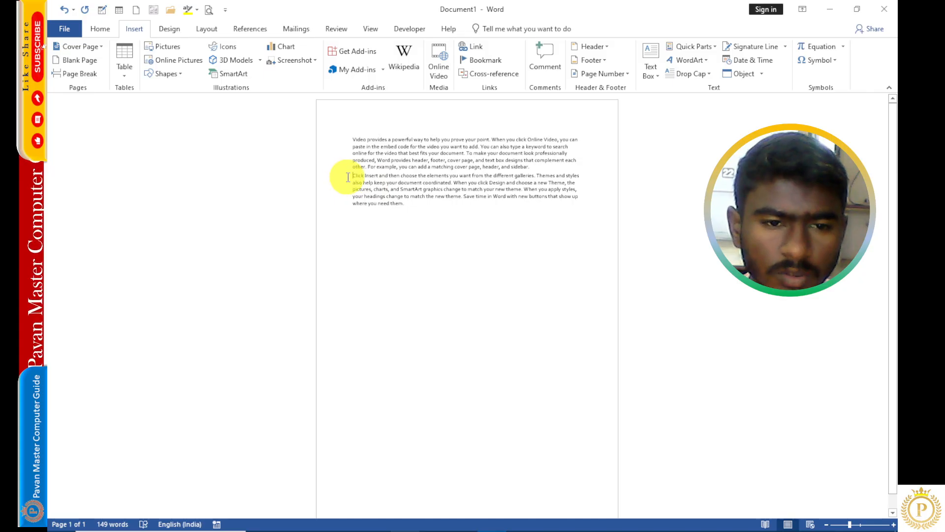
pyautogui.click(348, 177)
pyautogui.write('++')
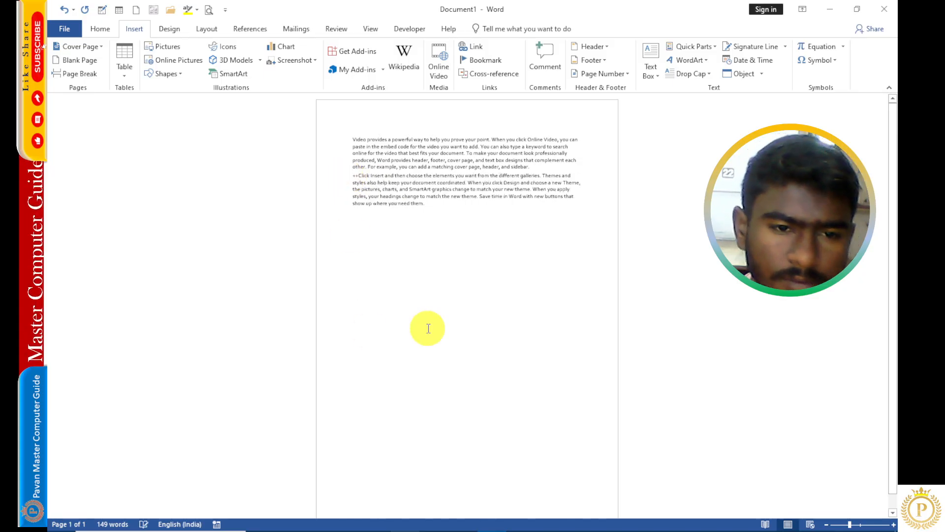
pyautogui.press('BackSpace')
pyautogui.press('BackSpace')
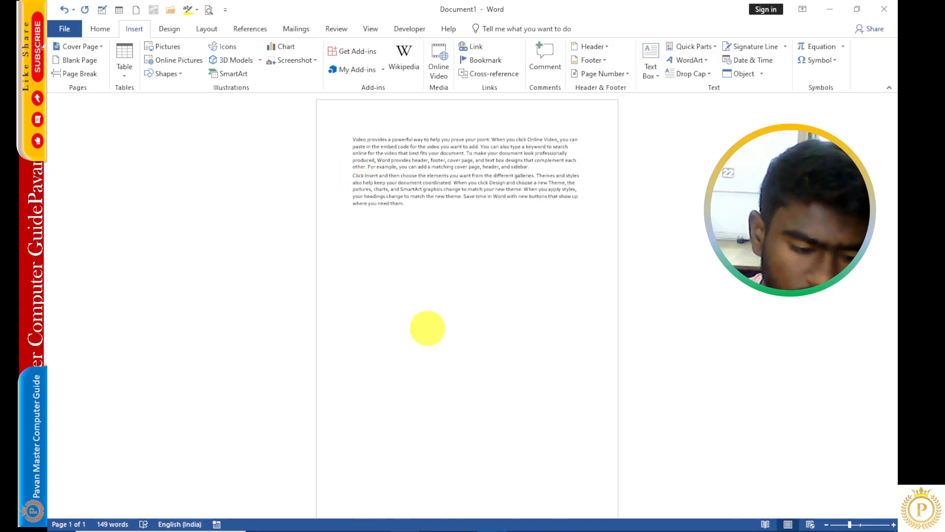
# - Magnify the screen around the paragraph text and zoom back out
pyautogui.press('super+plus')
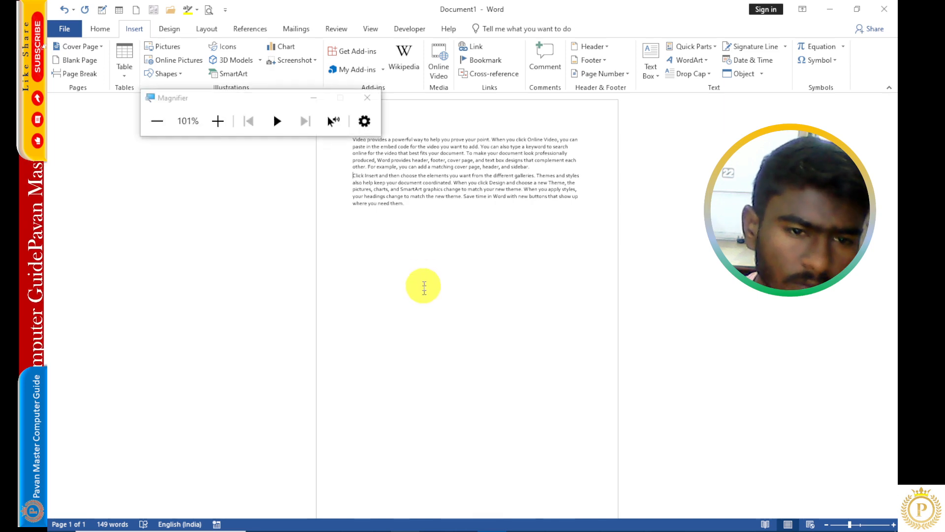
pyautogui.click(314, 102)
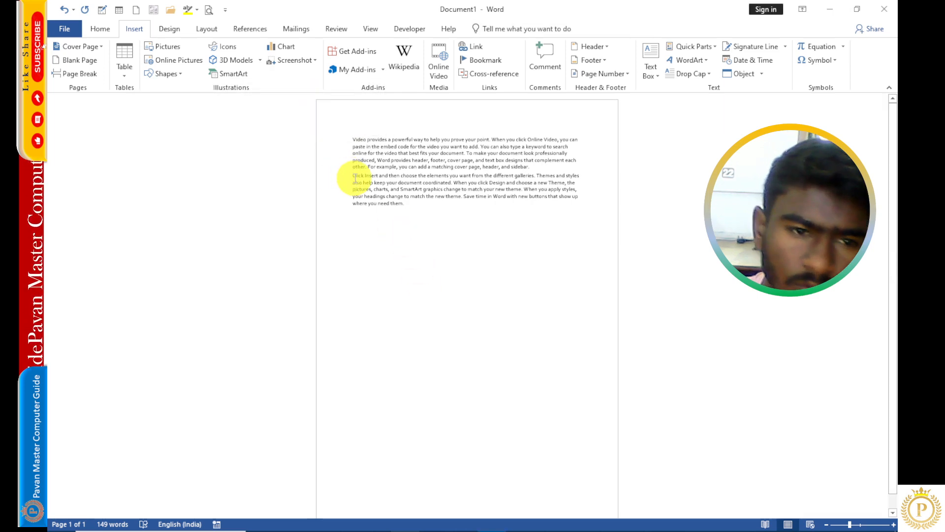
pyautogui.press('super+plus')
pyautogui.press('super+plus')
pyautogui.press('super+plus')
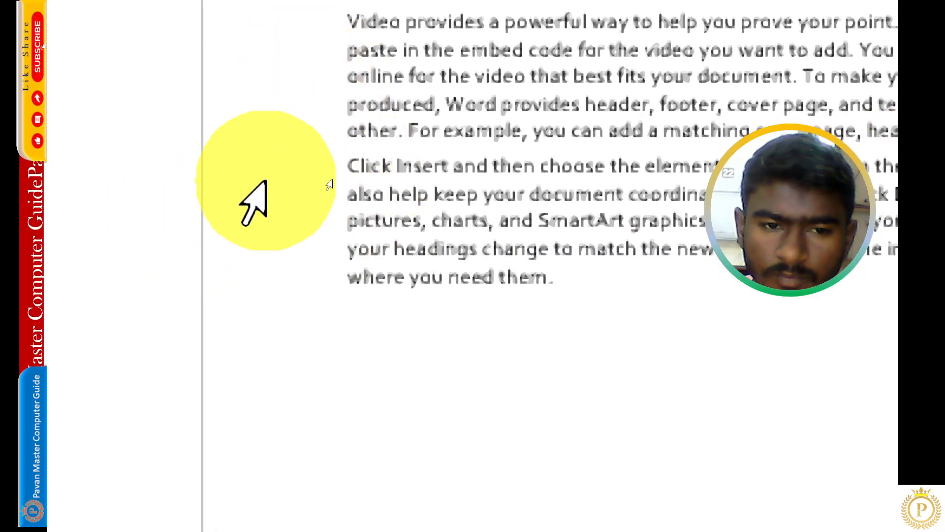
pyautogui.press('super+minus')
pyautogui.press('super+minus')
pyautogui.press('super+minus')
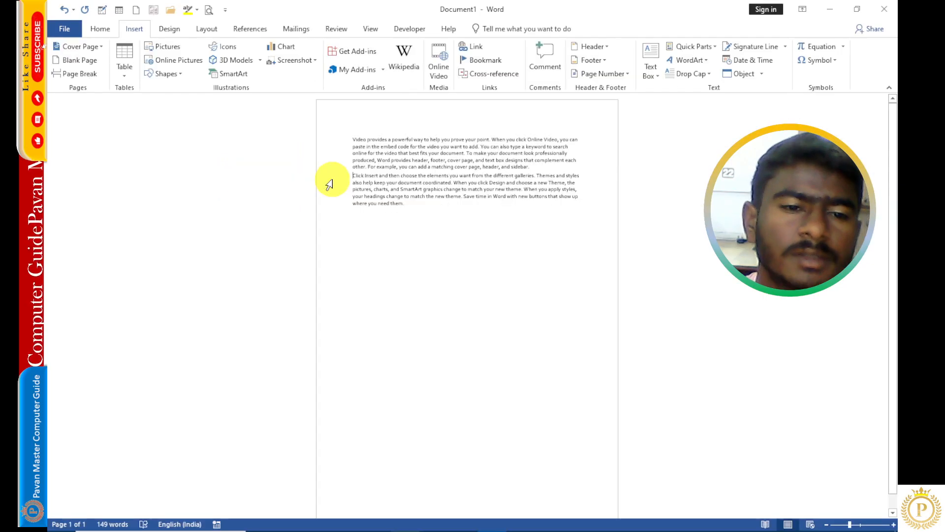
# - Insert a blank page before the second paragraph and scroll through the document to check it
pyautogui.click(80, 61)
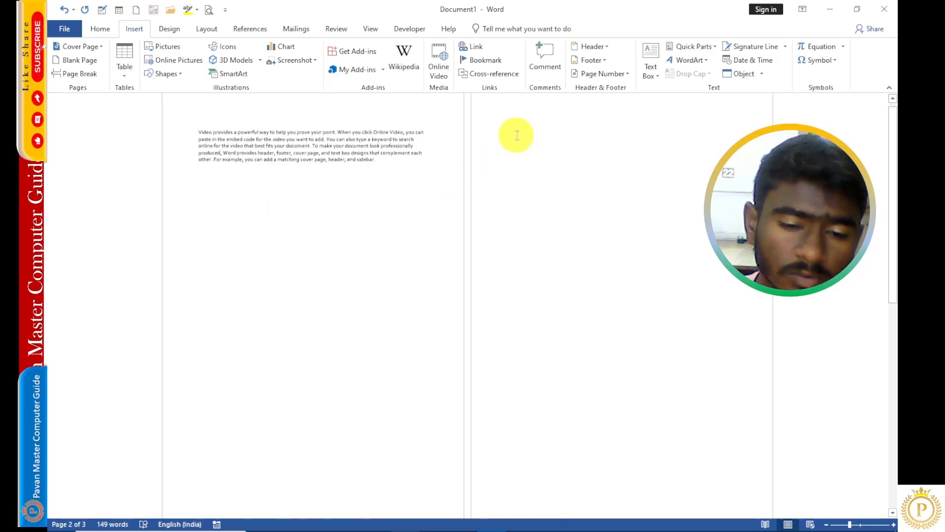
pyautogui.scroll(-5, 469, 228)
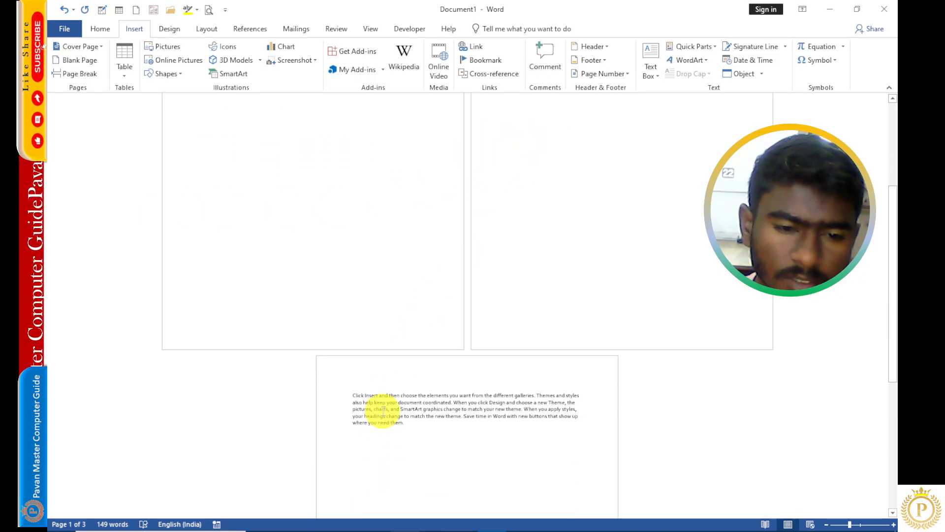
pyautogui.scroll(6, 384, 405)
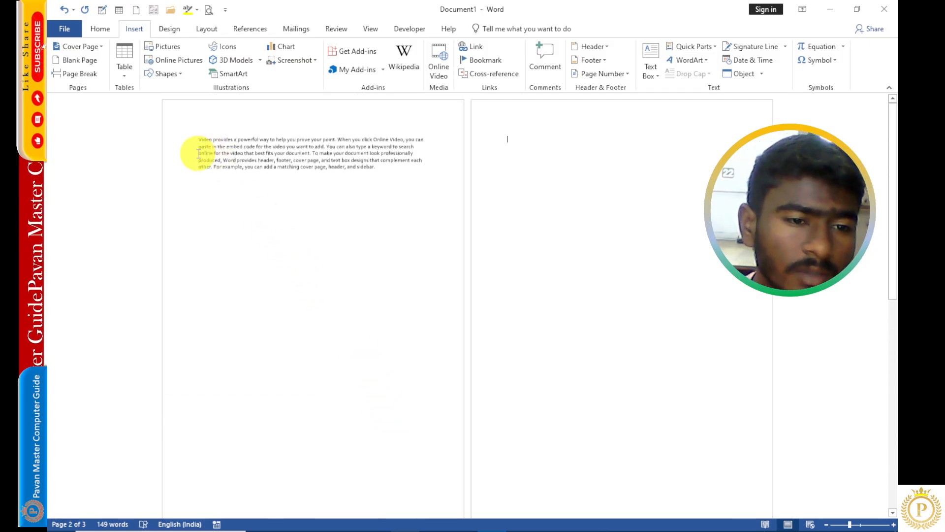
# - Insert a page break before the line beginning "online for the video" in the first paragraph
pyautogui.click(205, 195)
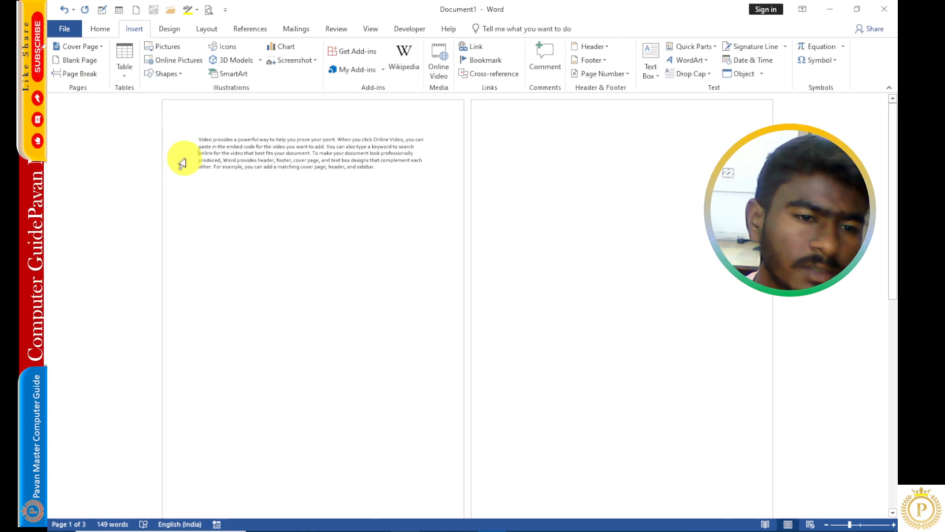
pyautogui.click(82, 76)
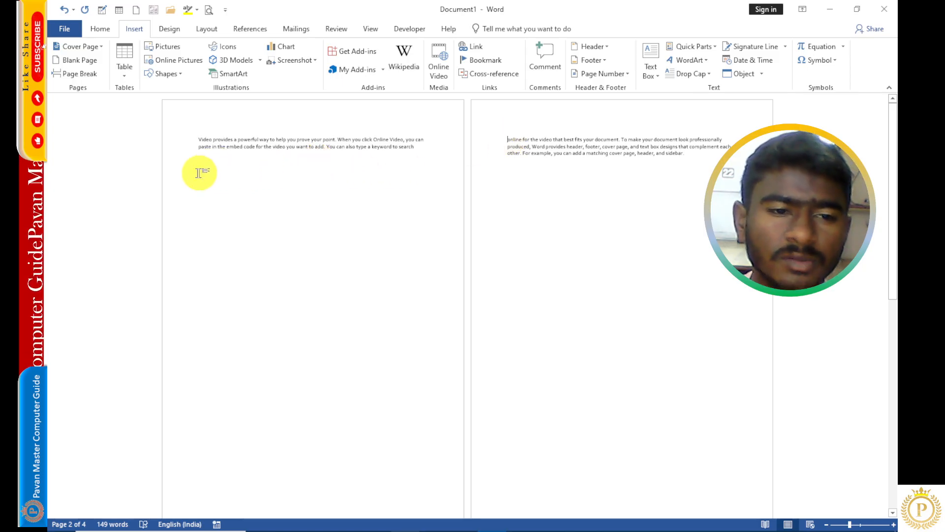
pyautogui.scroll(-3, 302, 228)
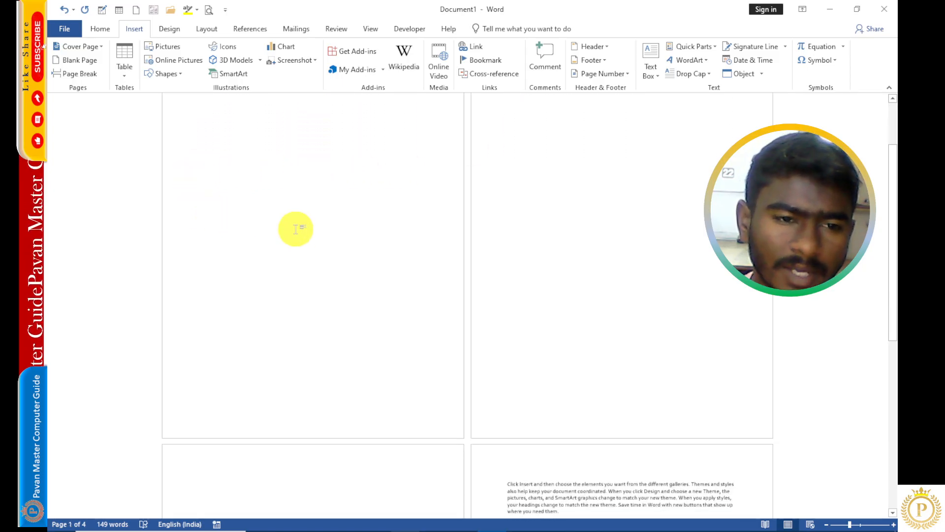
pyautogui.scroll(-3, 298, 227)
pyautogui.scroll(6, 283, 400)
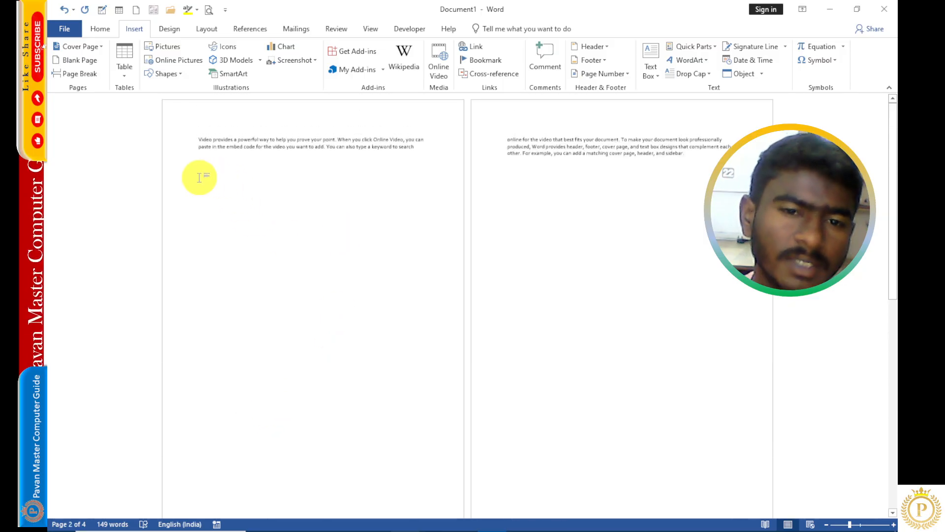
# - Delete the page break and the blank page so both paragraphs sit together on one page
pyautogui.click(206, 161)
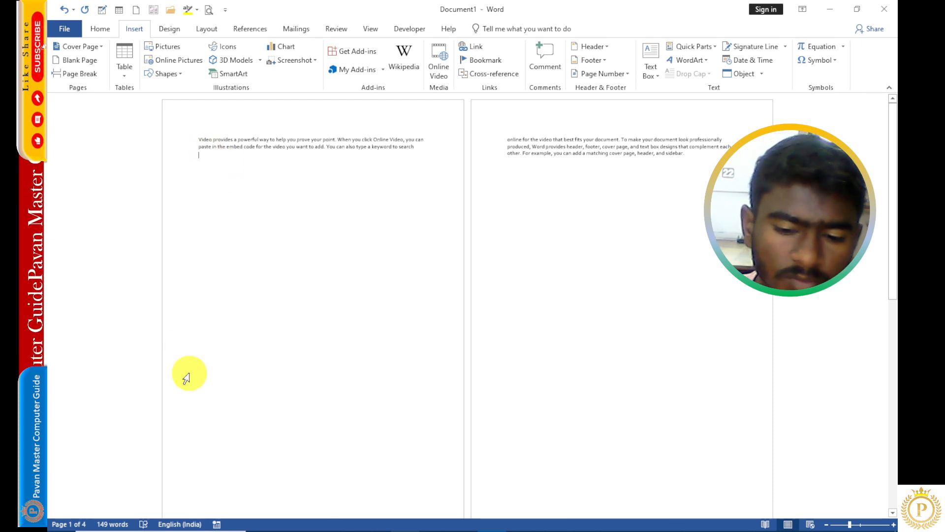
pyautogui.press('Delete')
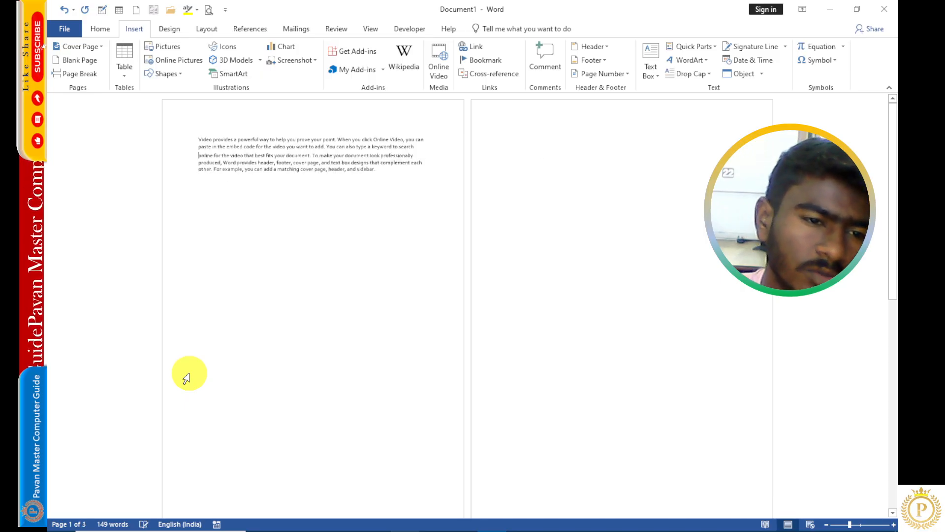
pyautogui.click(197, 185)
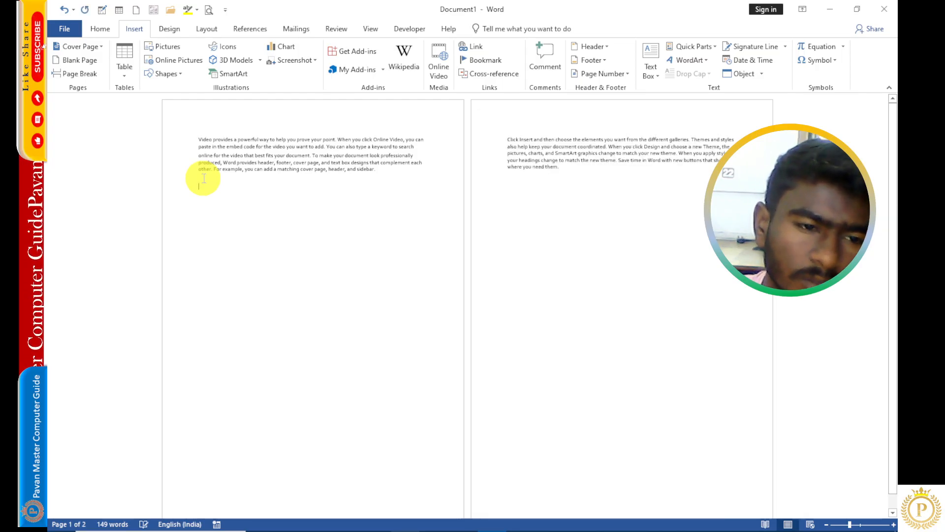
pyautogui.press('Delete')
pyautogui.press('Delete')
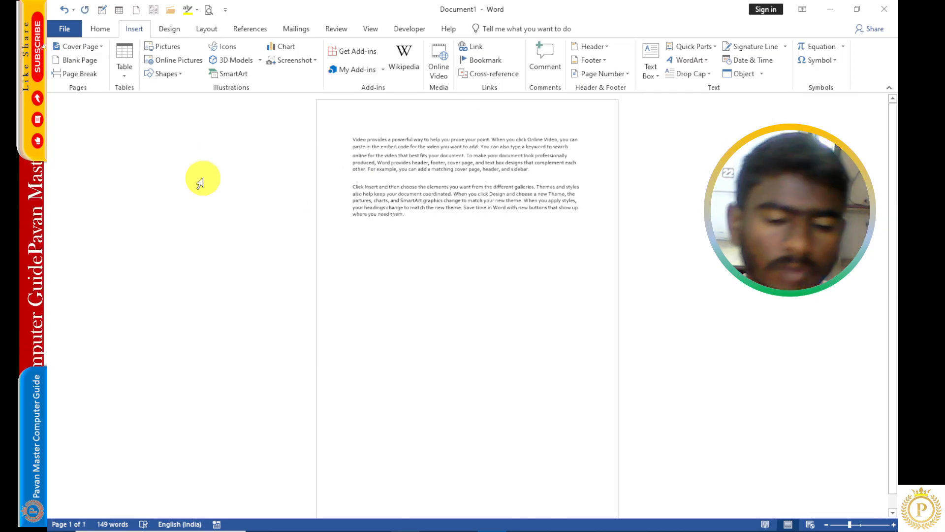
pyautogui.press('BackSpace')
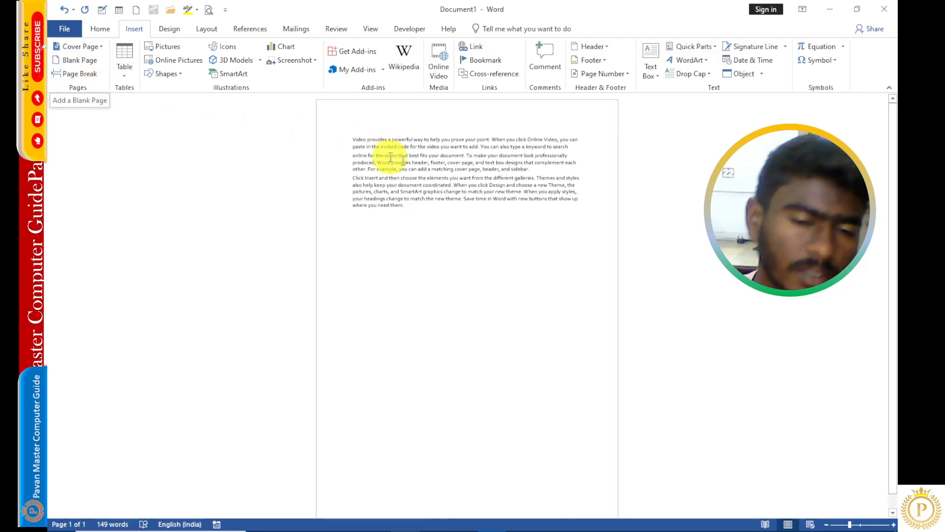
# - Zoom in and out on the document to read the rejoined paragraphs
pyautogui.scroll(5, 433, 238)
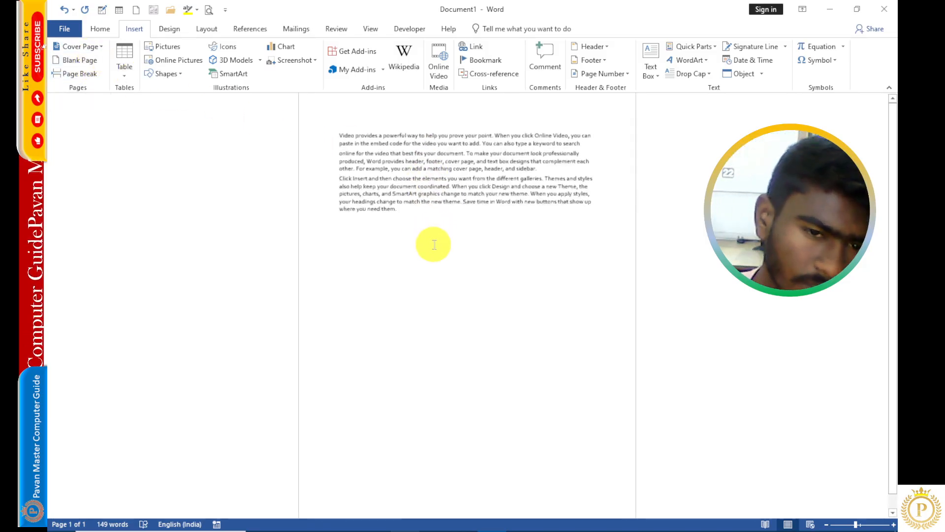
pyautogui.scroll(2, 444, 245)
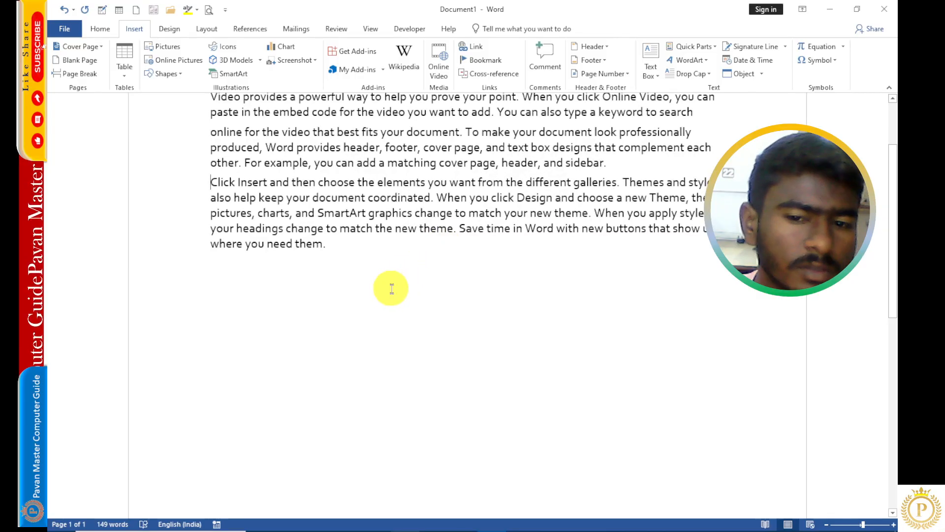
pyautogui.scroll(1, 370, 277)
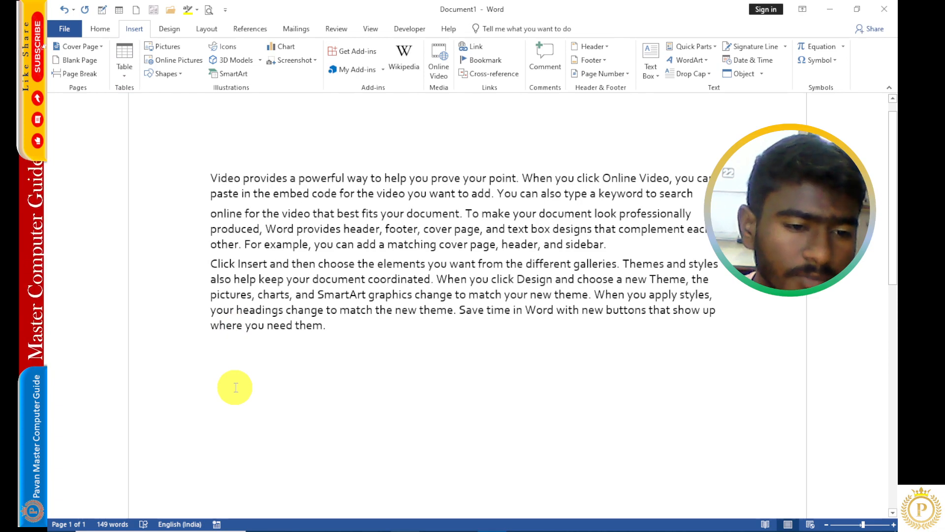
pyautogui.scroll(3, 236, 387)
pyautogui.scroll(-3, 235, 387)
pyautogui.scroll(1, 236, 387)
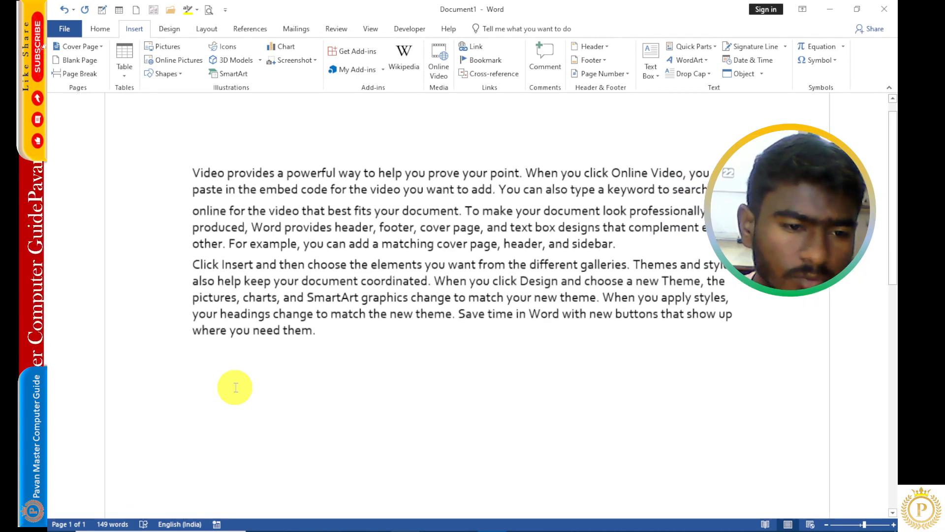
pyautogui.scroll(1, 236, 387)
pyautogui.scroll(-1, 236, 387)
pyautogui.scroll(1, 236, 387)
pyautogui.scroll(-2, 236, 387)
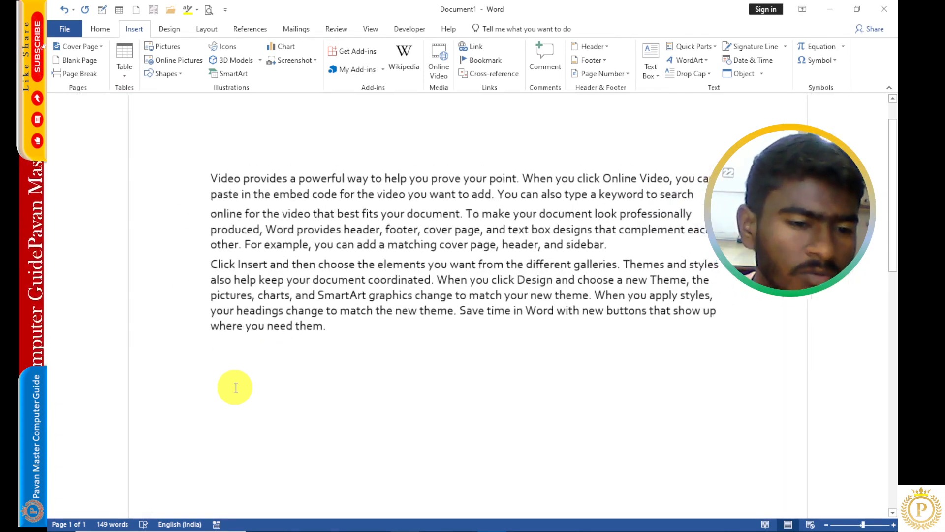
pyautogui.scroll(1, 236, 387)
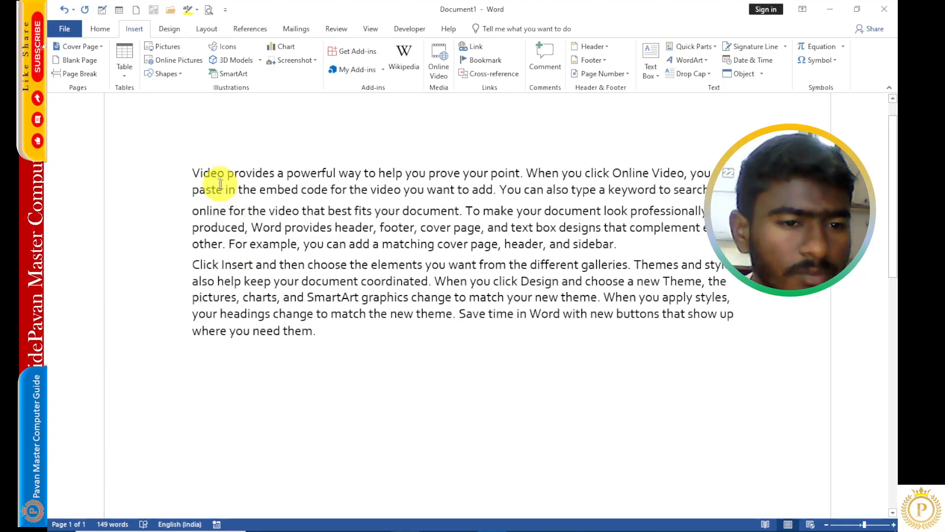
# - Insert a 5x3 table at the very start of the document, above the first paragraph
pyautogui.click(195, 173)
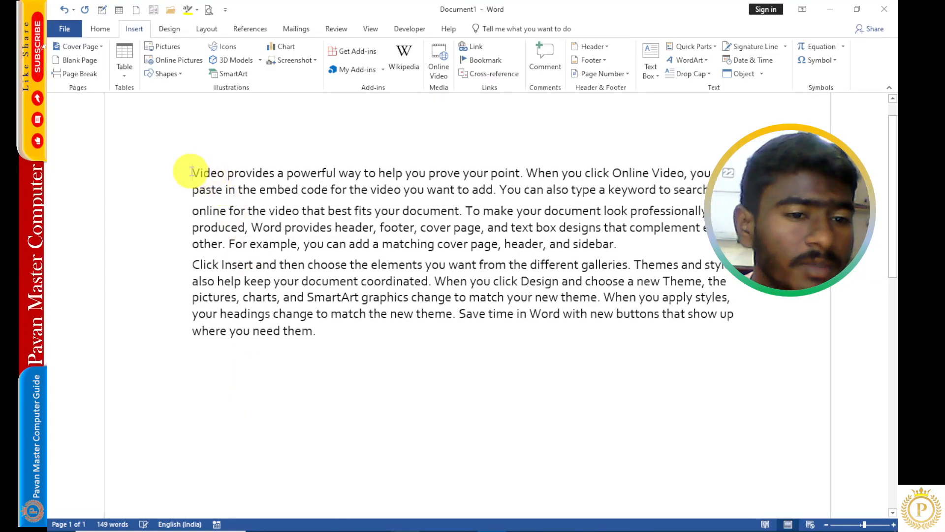
pyautogui.click(130, 77)
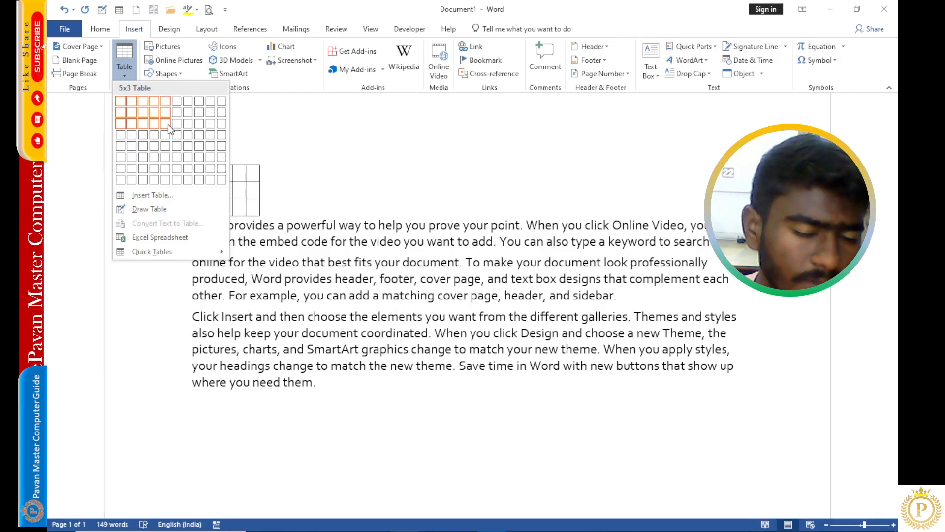
pyautogui.click(167, 124)
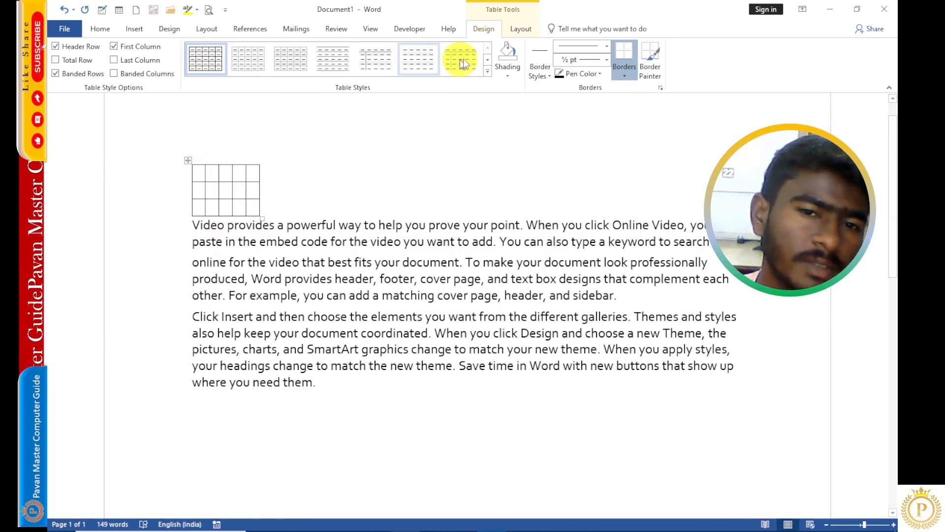
# - Autofit the new 5x3 table to the window width
pyautogui.click(525, 27)
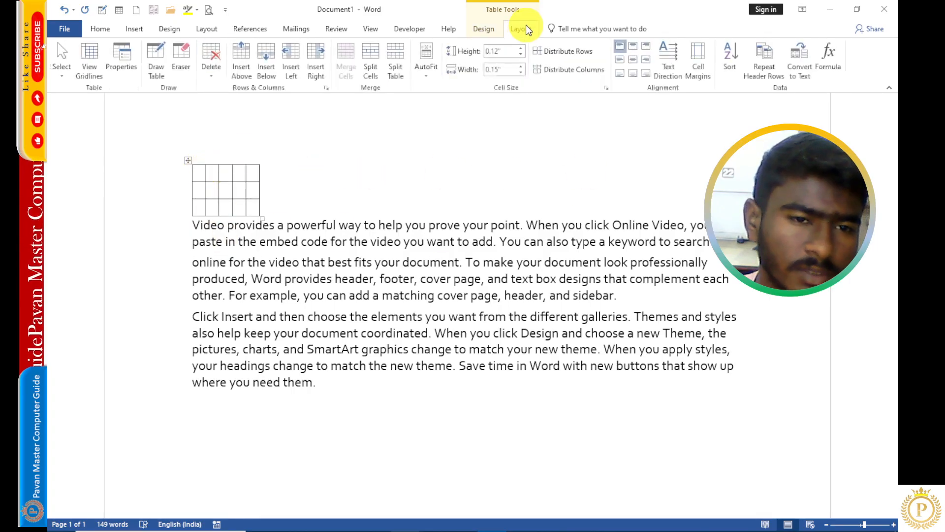
pyautogui.click(426, 76)
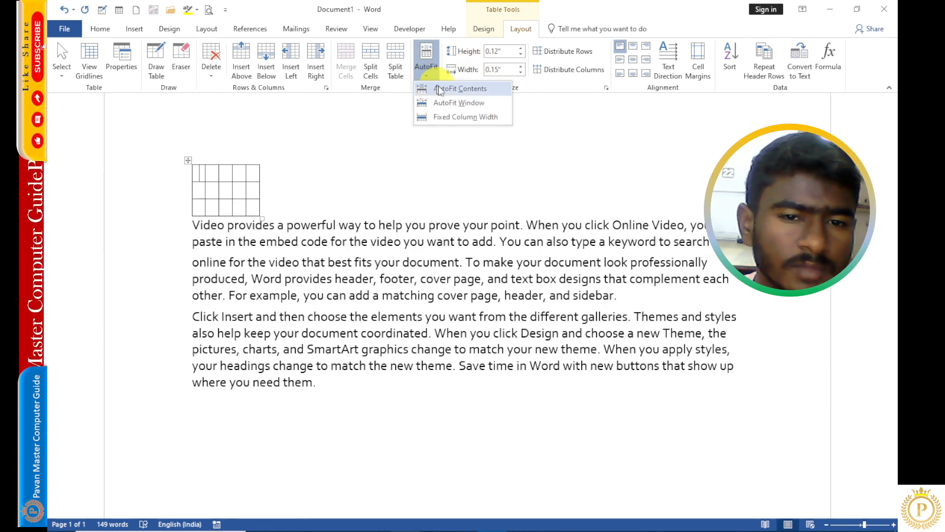
pyautogui.click(446, 100)
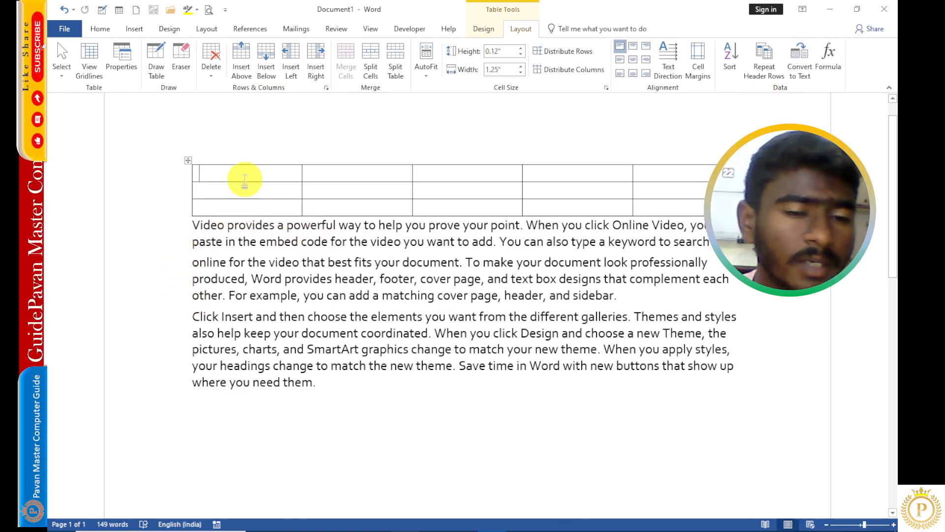
# - Insert a table with 7 columns and 6 rows before the line beginning "online for the video"
pyautogui.click(192, 261)
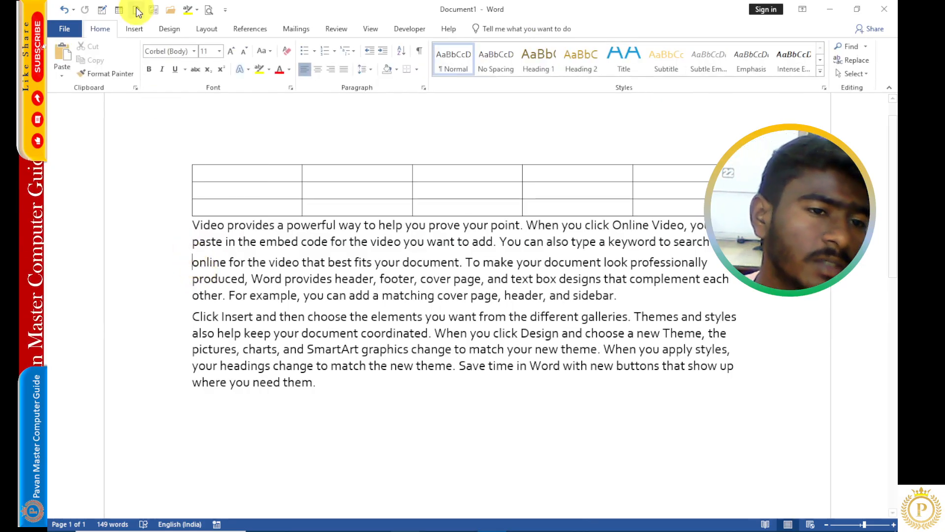
pyautogui.click(133, 30)
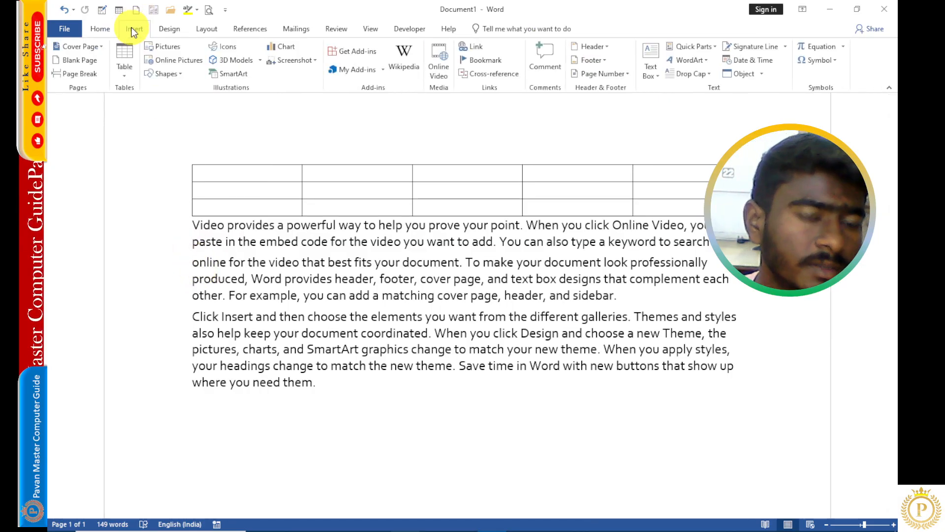
pyautogui.click(124, 64)
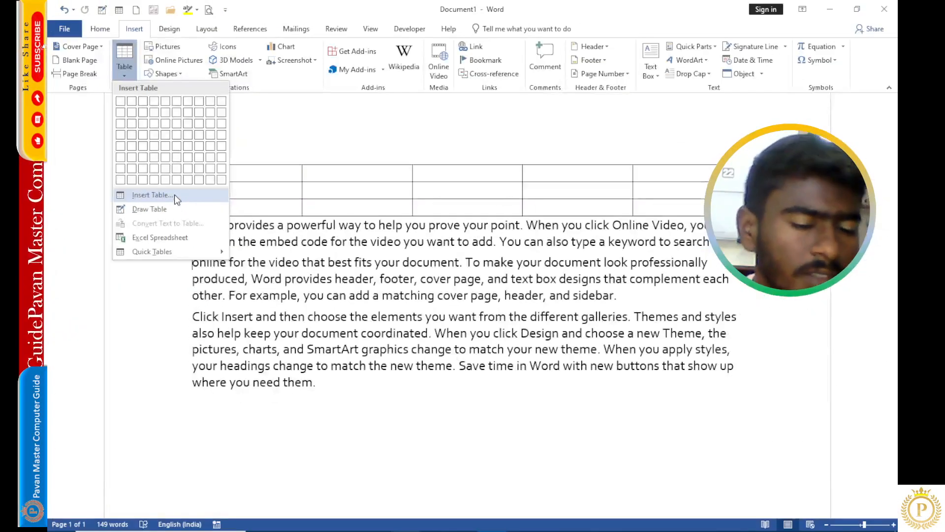
pyautogui.click(174, 194)
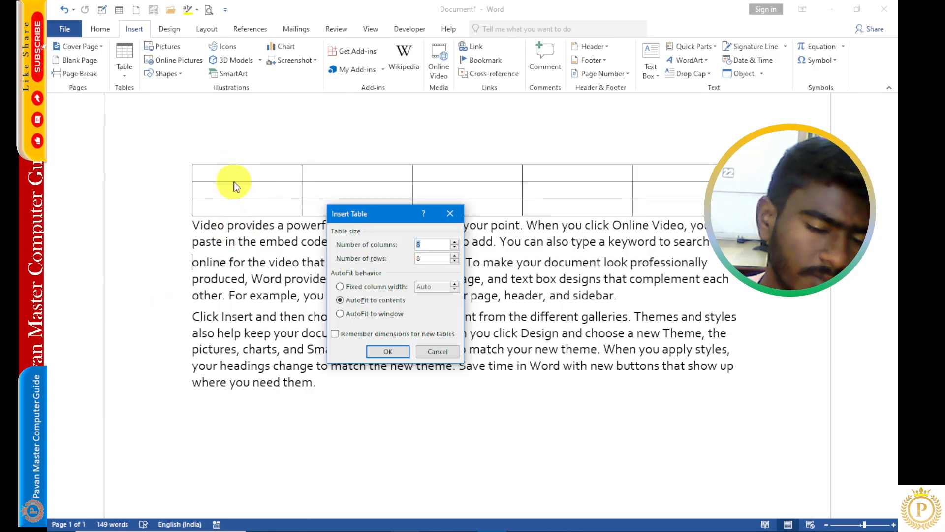
pyautogui.click(454, 246)
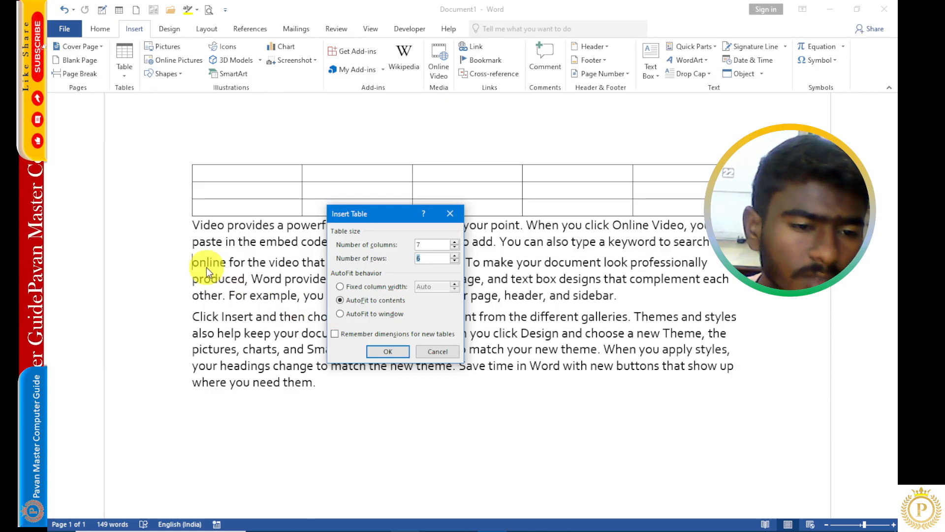
pyautogui.click(382, 352)
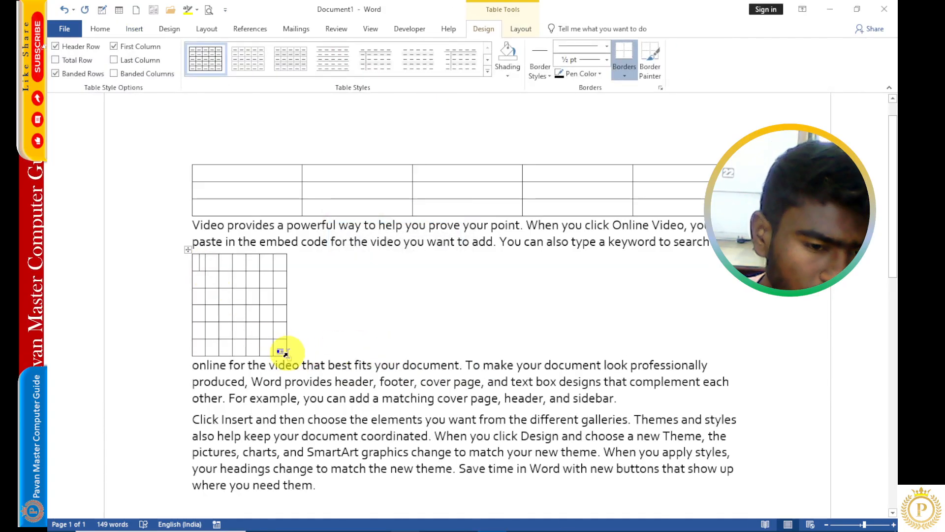
# - Stretch the 7-column table across the page and autofit it to the window
pyautogui.moveTo(304, 356); pyautogui.dragTo(742, 340)
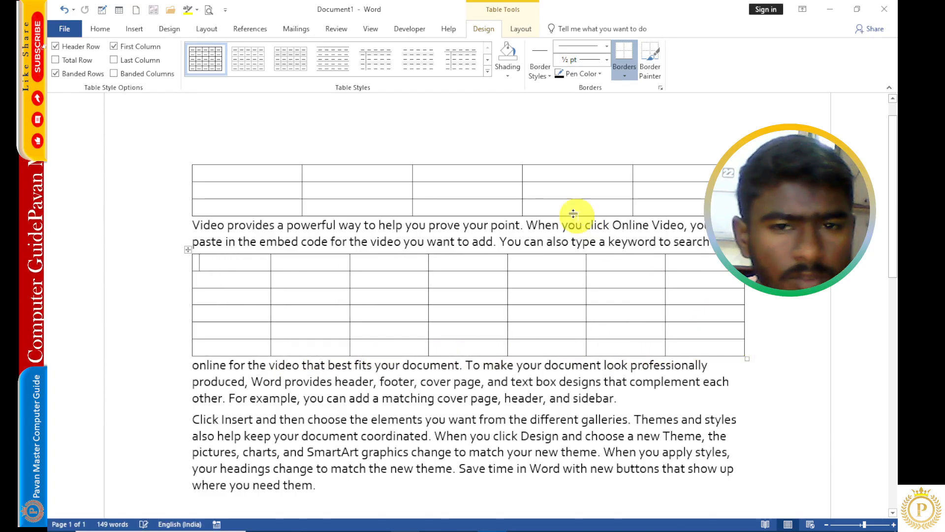
pyautogui.click(522, 28)
pyautogui.click(433, 82)
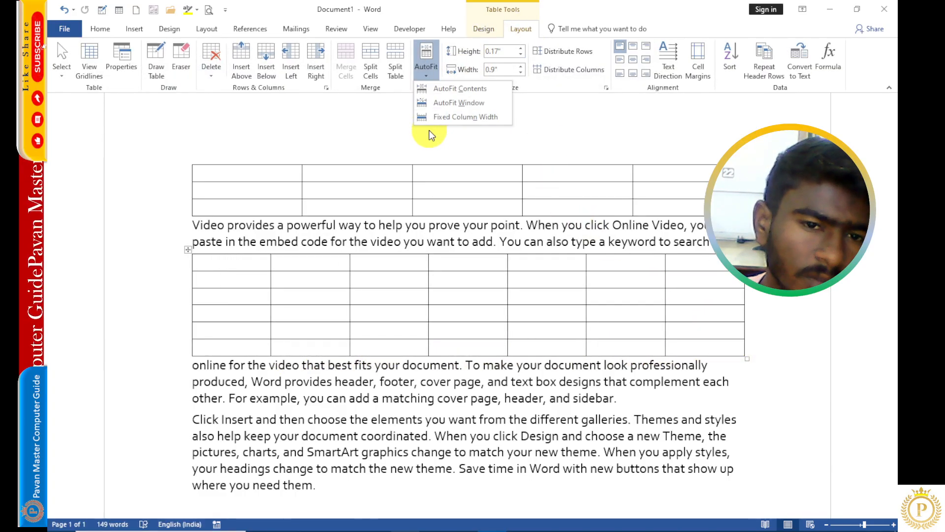
pyautogui.click(450, 101)
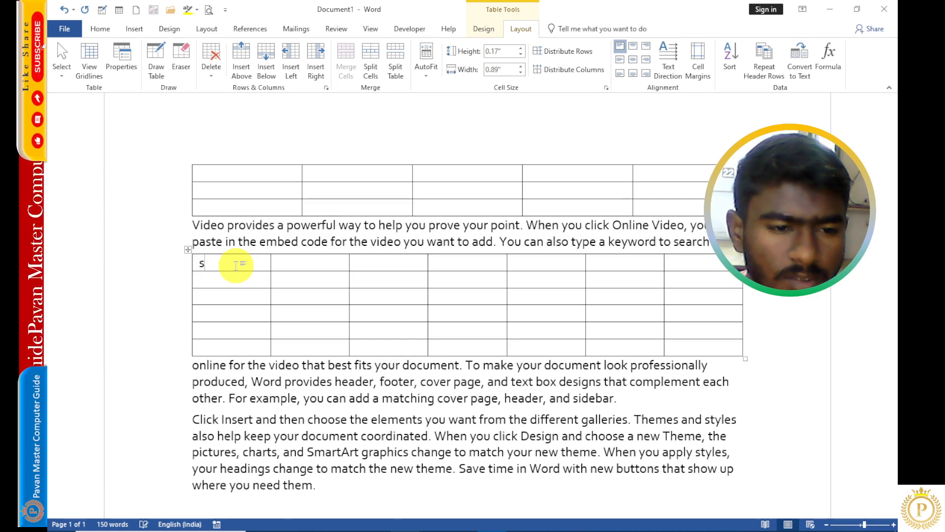
# - Enter Sunday in the first cell of the 7-column table
pyautogui.write('nd')
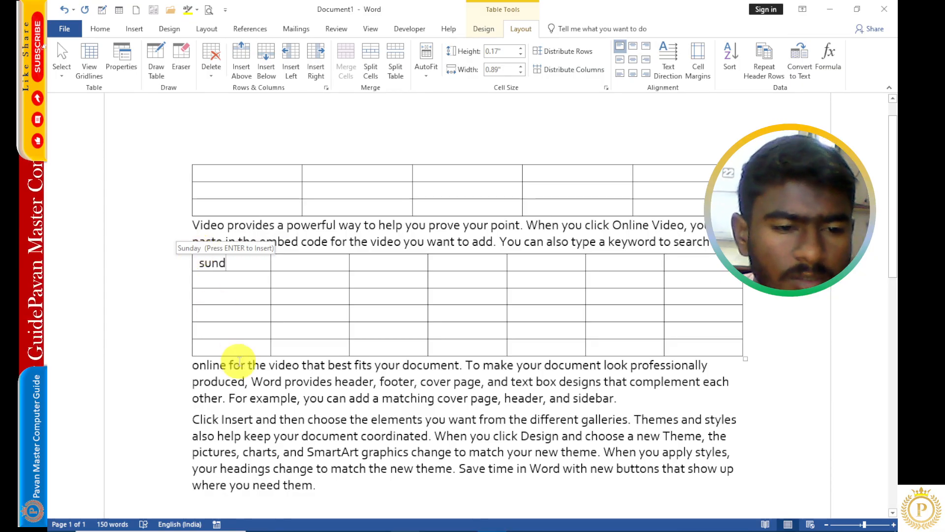
pyautogui.press('Return')
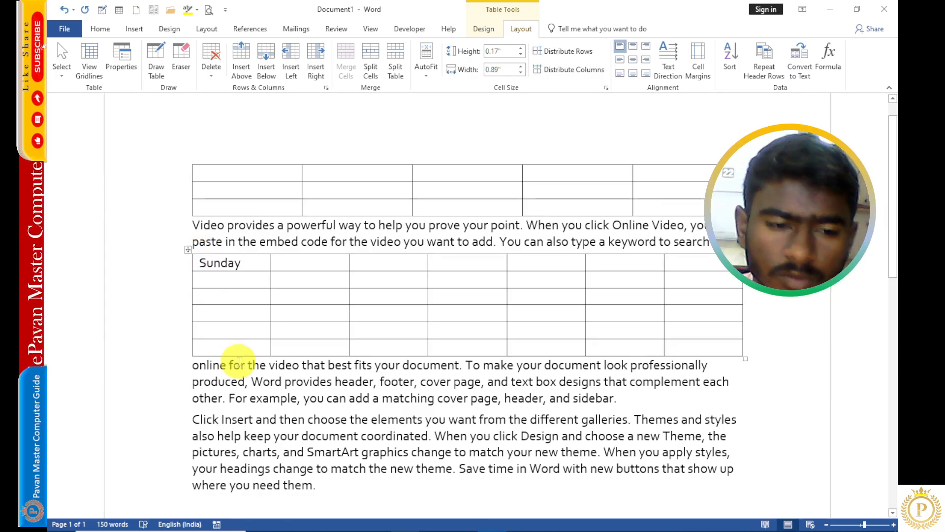
# - Enter the weekday names Monday through Saturday in the remaining header cells of the 7-column table
pyautogui.press('Tab')
pyautogui.press('Tab')
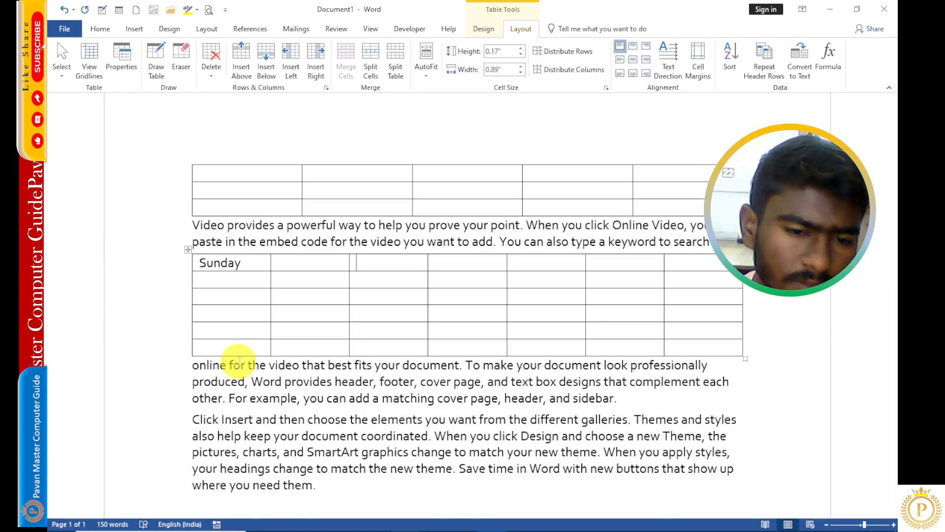
pyautogui.hotkey('shift', 'Tab')
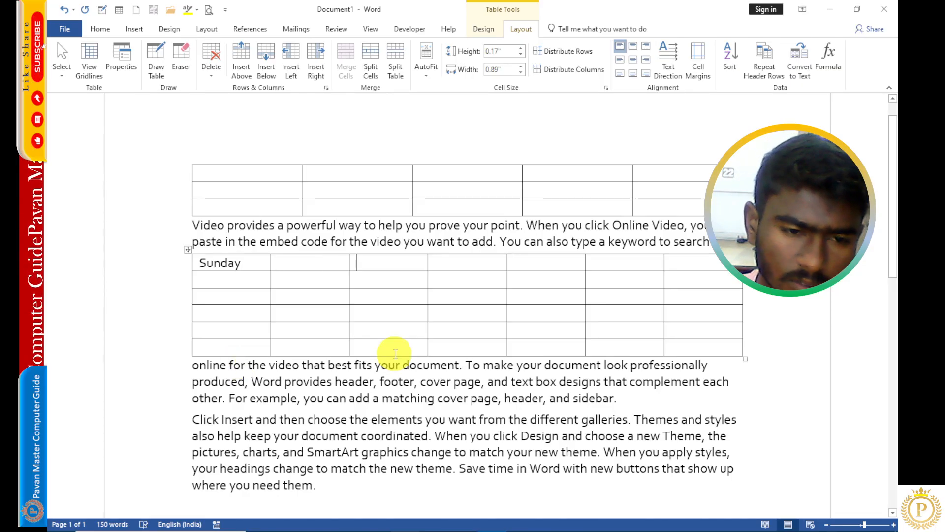
pyautogui.press('Tab')
pyautogui.press('Tab')
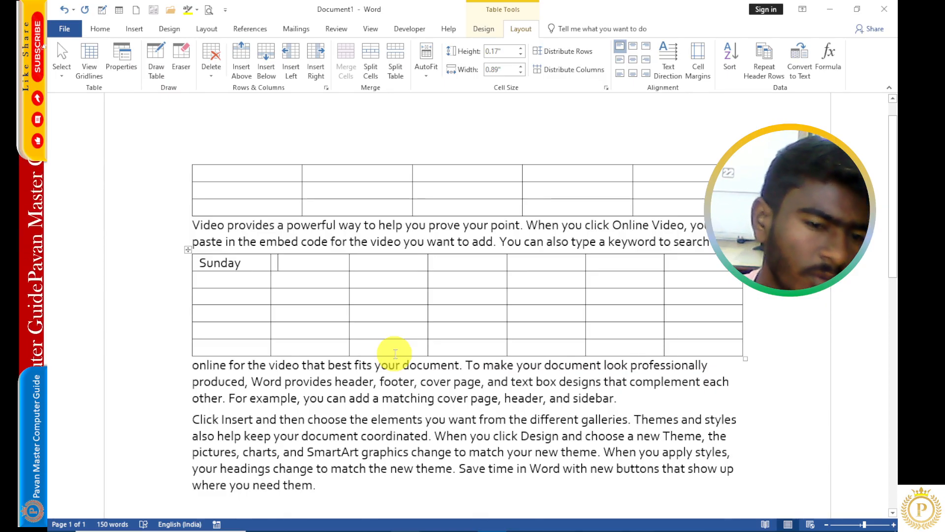
pyautogui.click(386, 265)
pyautogui.click(430, 266)
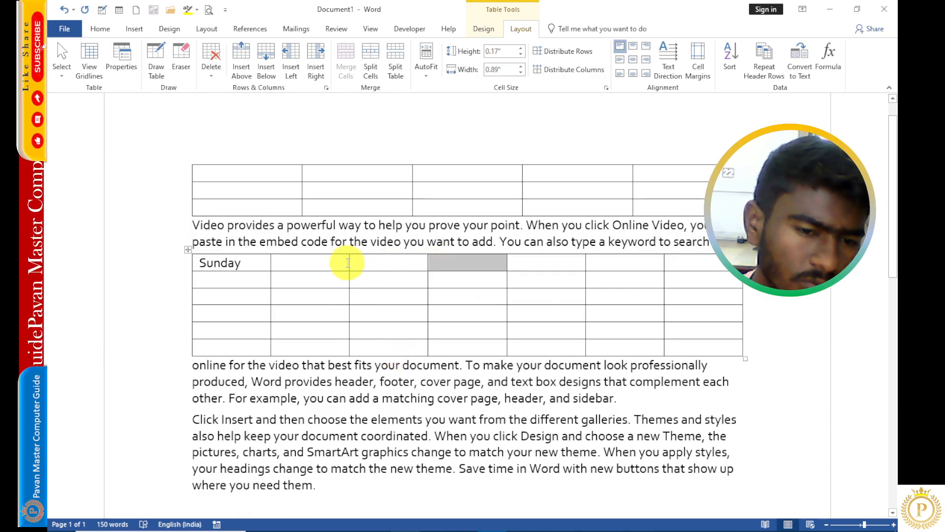
pyautogui.click(339, 262)
pyautogui.write('Mond')
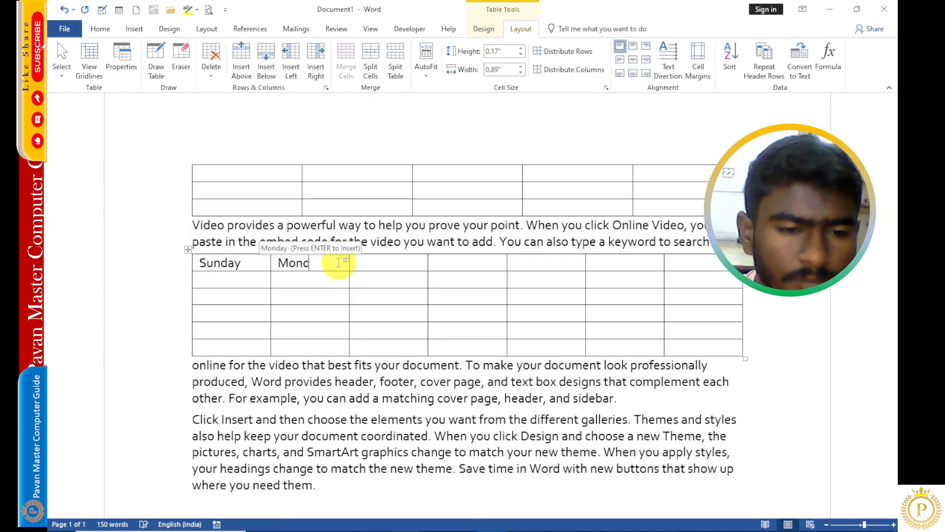
pyautogui.write('ay Tu')
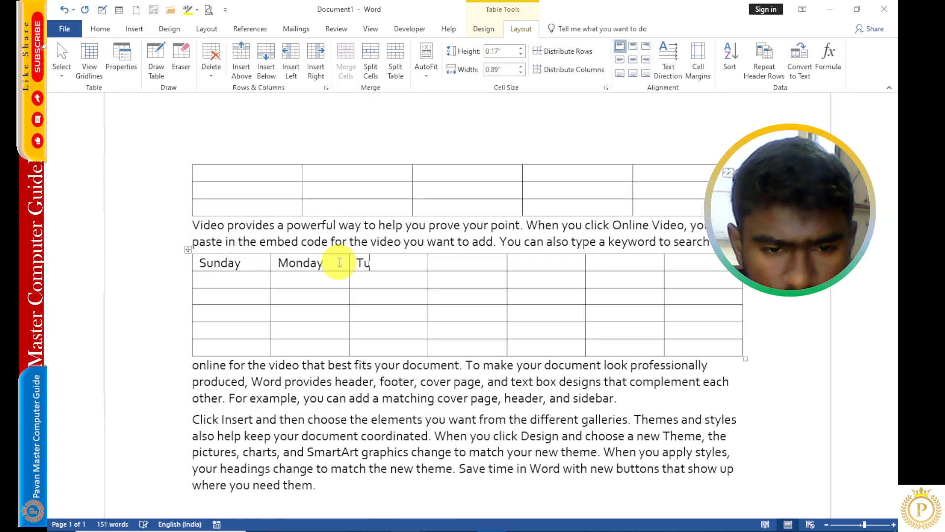
pyautogui.write('esday Wednesday')
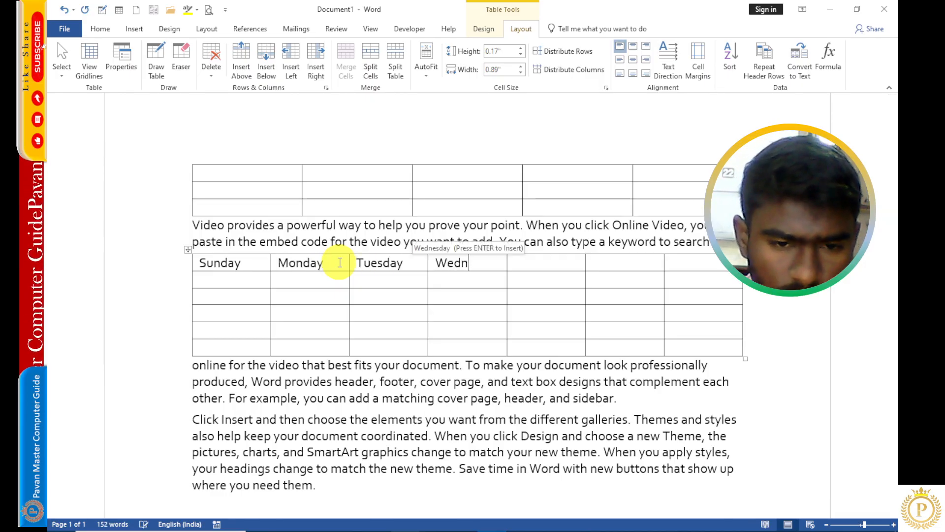
pyautogui.press('Tab')
pyautogui.write('Thursday')
pyautogui.press('Tab')
pyautogui.write('Friday')
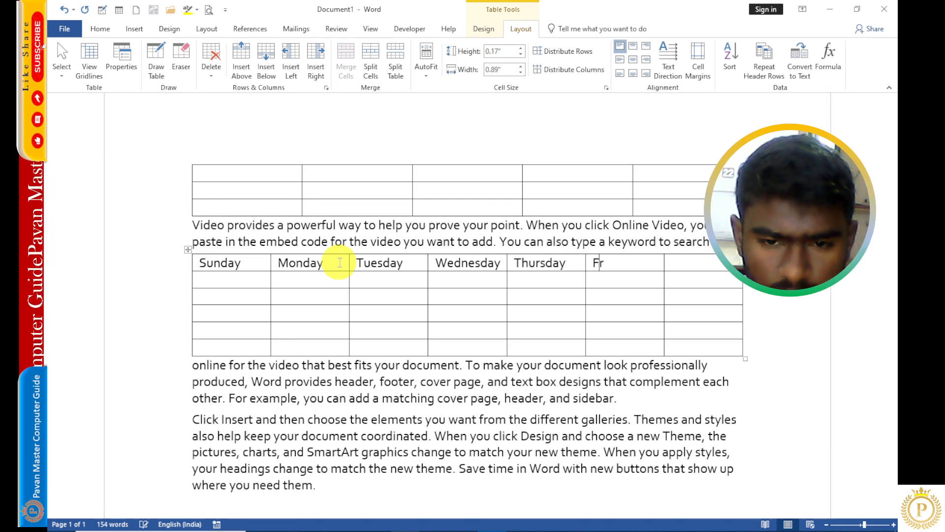
pyautogui.press('Tab')
pyautogui.write('Saturday')
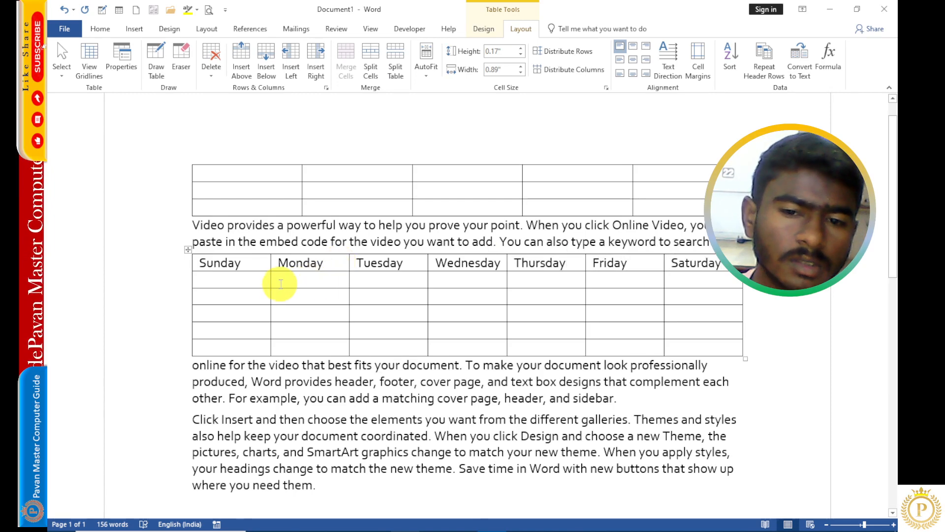
# - Fill the rows below the weekday headers with the dates 1 to 31 in calendar order
pyautogui.click(262, 282)
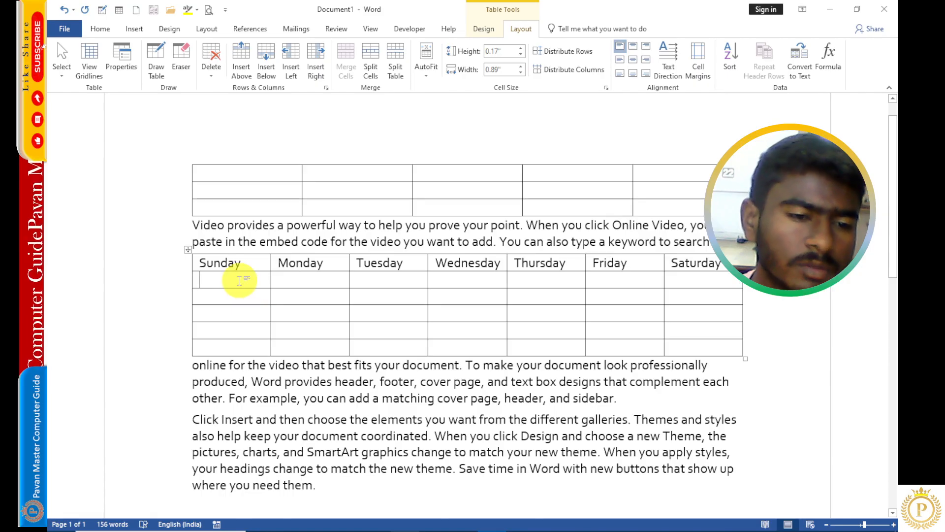
pyautogui.moveTo(160, 290)
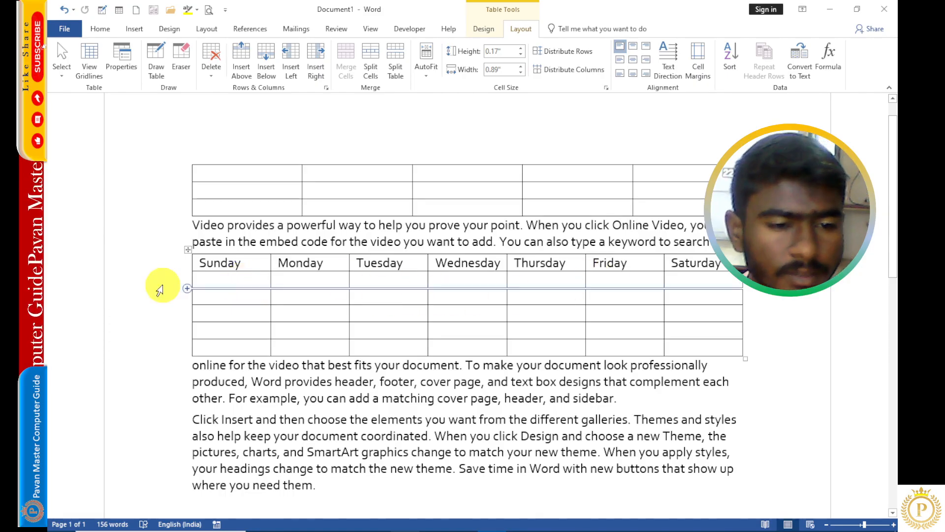
pyautogui.click(214, 276)
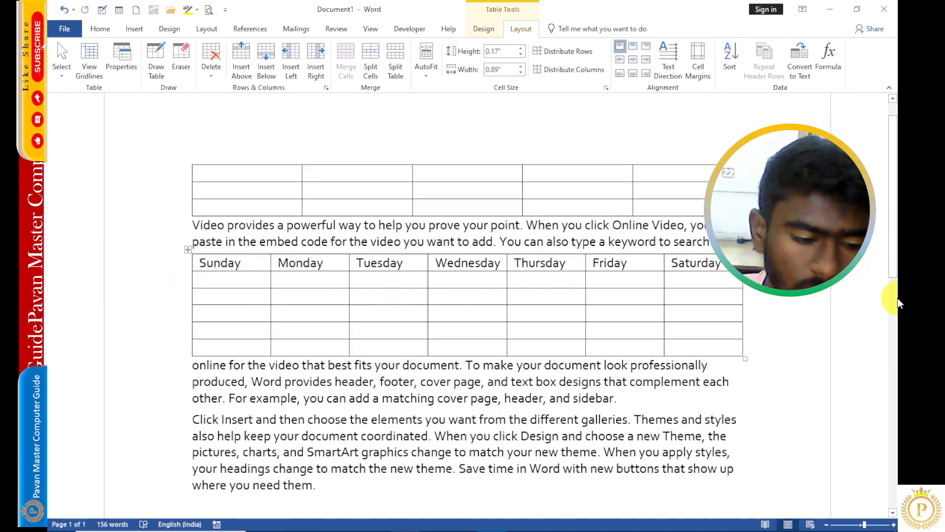
pyautogui.write('1')
pyautogui.press('Tab')
pyautogui.write('2')
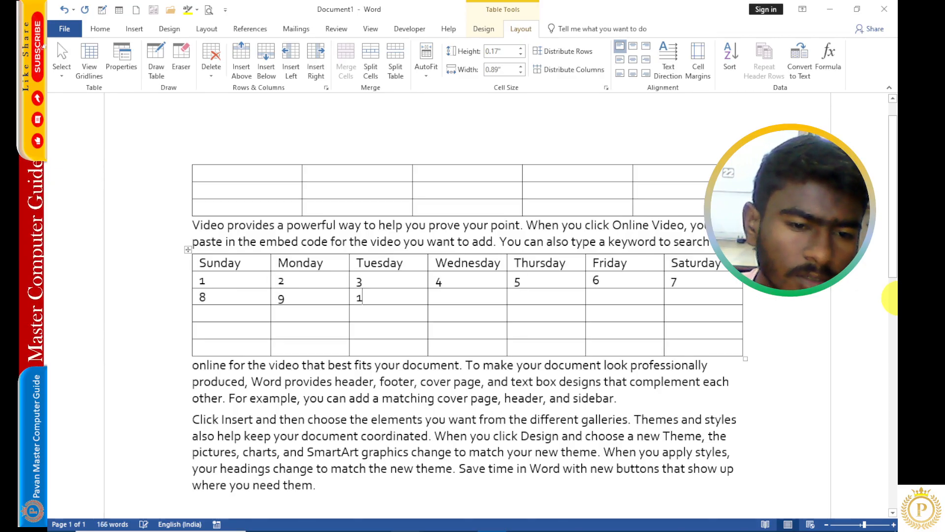
pyautogui.press('Tab')
pyautogui.write('11')
pyautogui.press('Tab')
pyautogui.write('13')
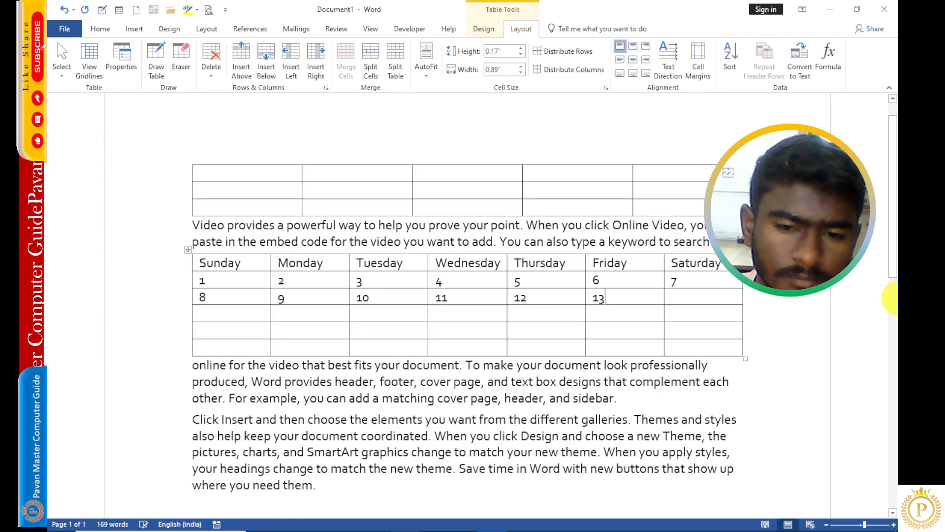
pyautogui.press('Tab')
pyautogui.write('1')
pyautogui.hotkey('shift', 'Tab')
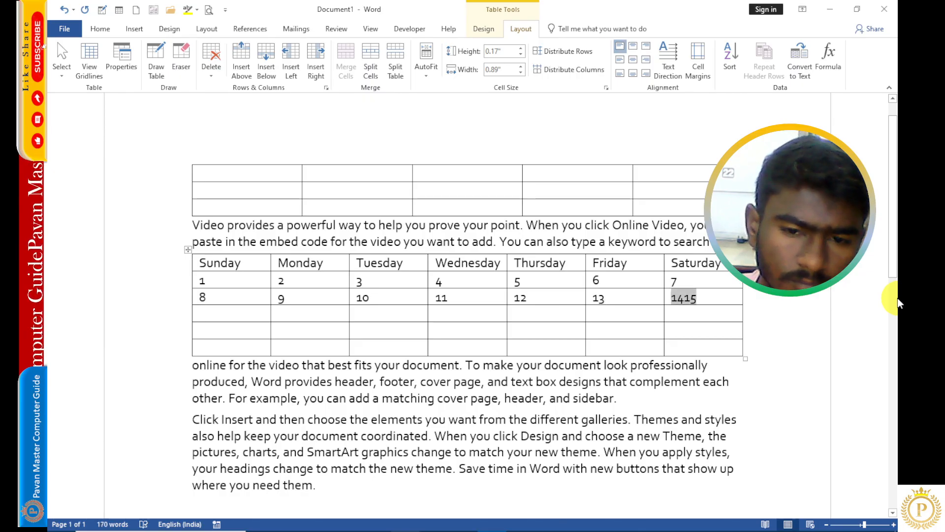
pyautogui.write('14')
pyautogui.press('Tab')
pyautogui.write('1')
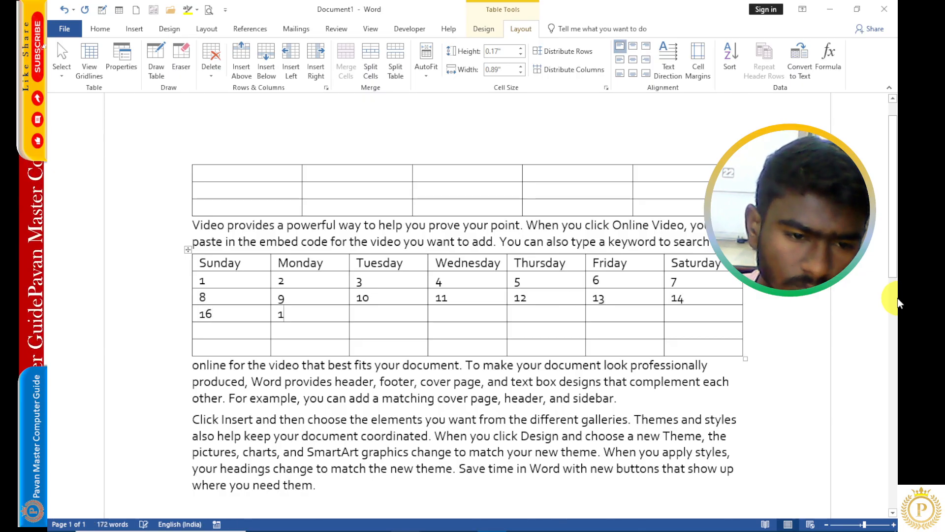
pyautogui.hotkey('shift', 'Tab')
pyautogui.write('15')
pyautogui.press('Tab')
pyautogui.write('16')
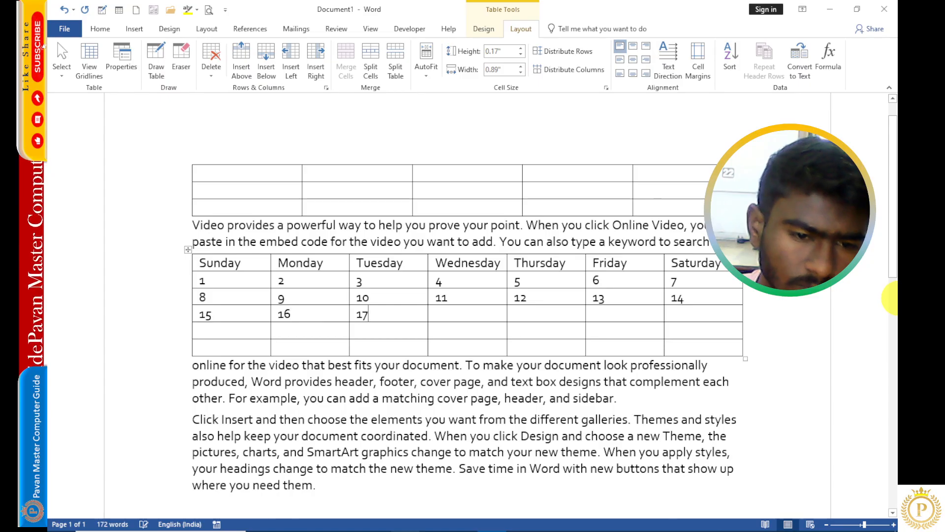
pyautogui.press('Tab')
pyautogui.write('18')
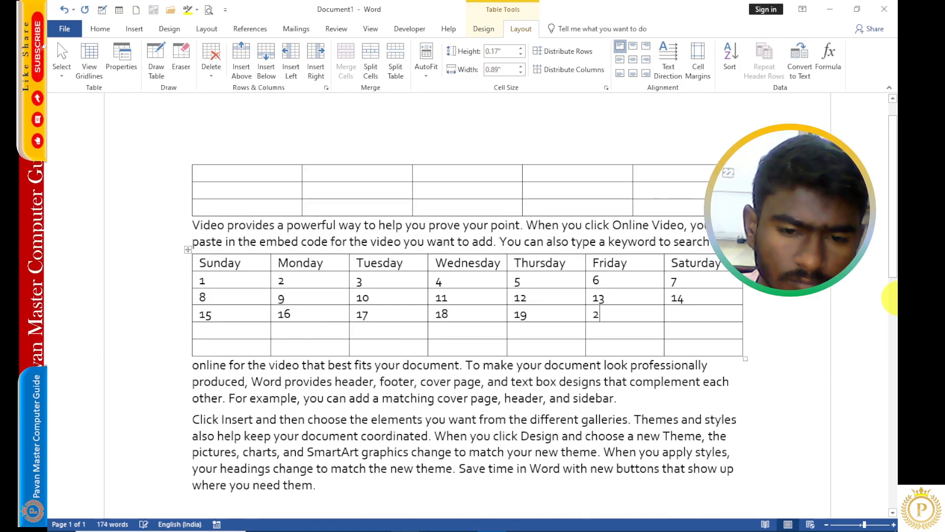
pyautogui.press('BackSpace')
pyautogui.press('BackSpace')
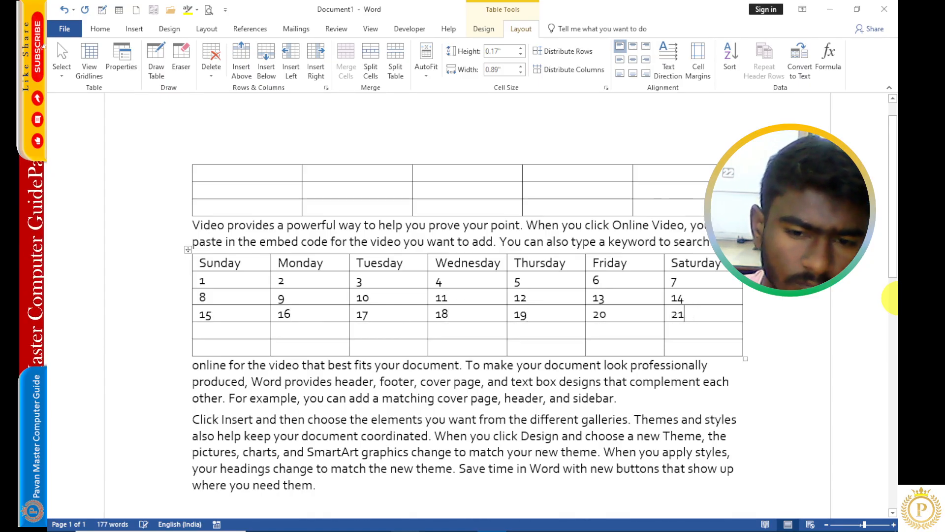
pyautogui.press('Tab')
pyautogui.write('22')
pyautogui.press('Tab')
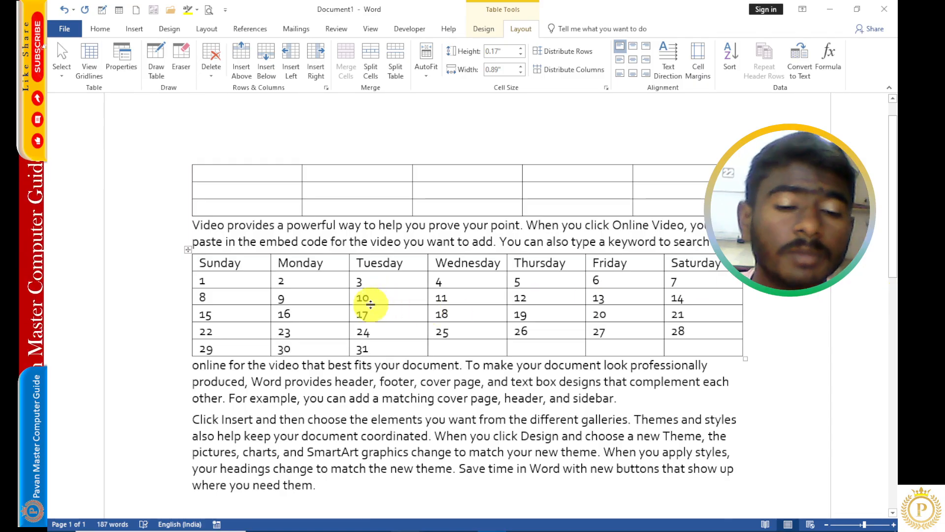
# - Select the calendar table's header row, then its first column
pyautogui.click(254, 263)
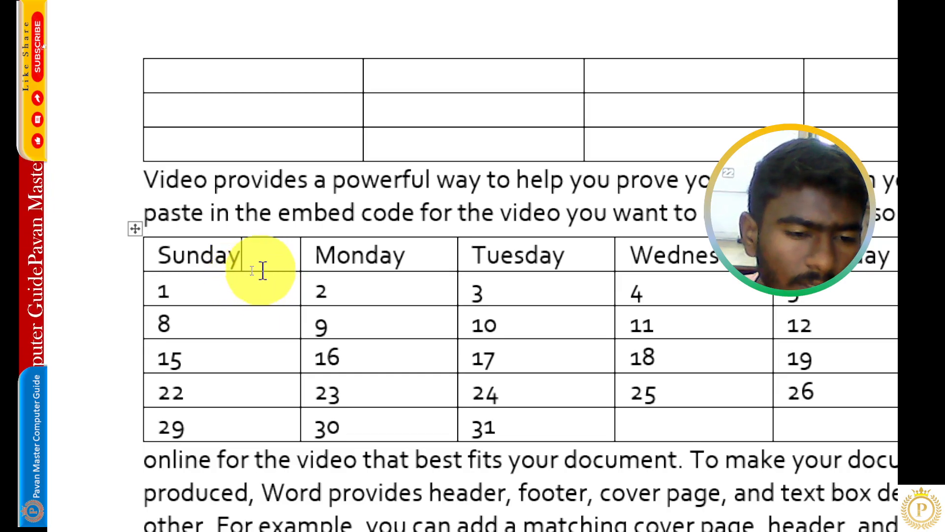
pyautogui.moveTo(261, 271)
pyautogui.mouseDown()
pyautogui.moveTo(267, 308)
pyautogui.moveTo(272, 279)
pyautogui.mouseUp()
pyautogui.click(123, 257)
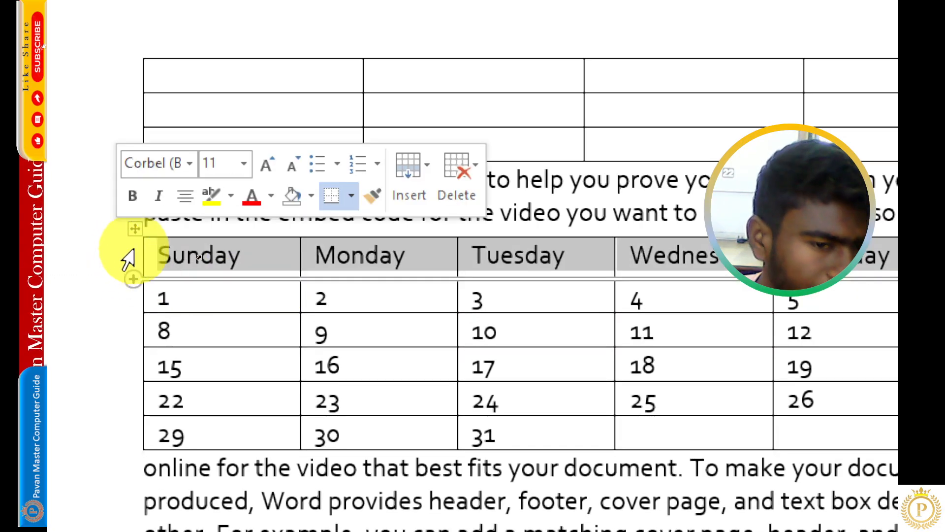
pyautogui.click(202, 232)
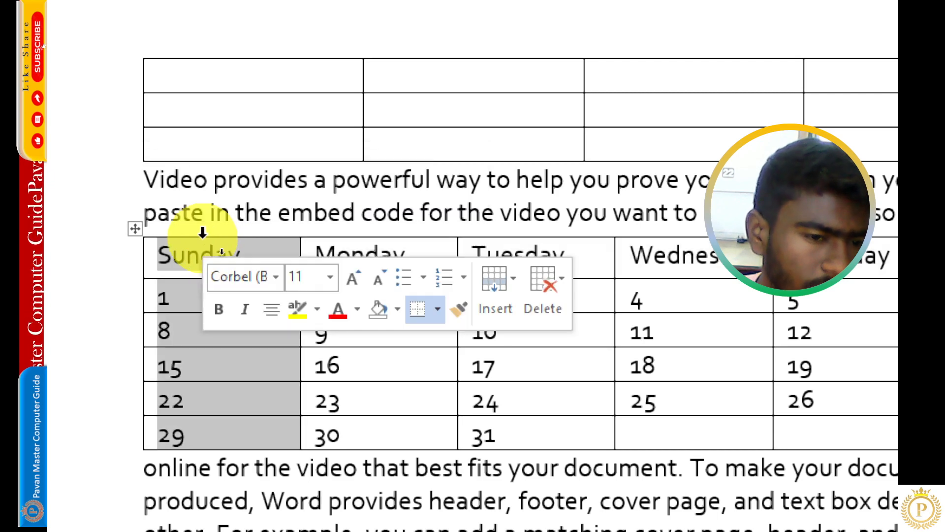
pyautogui.click(249, 252)
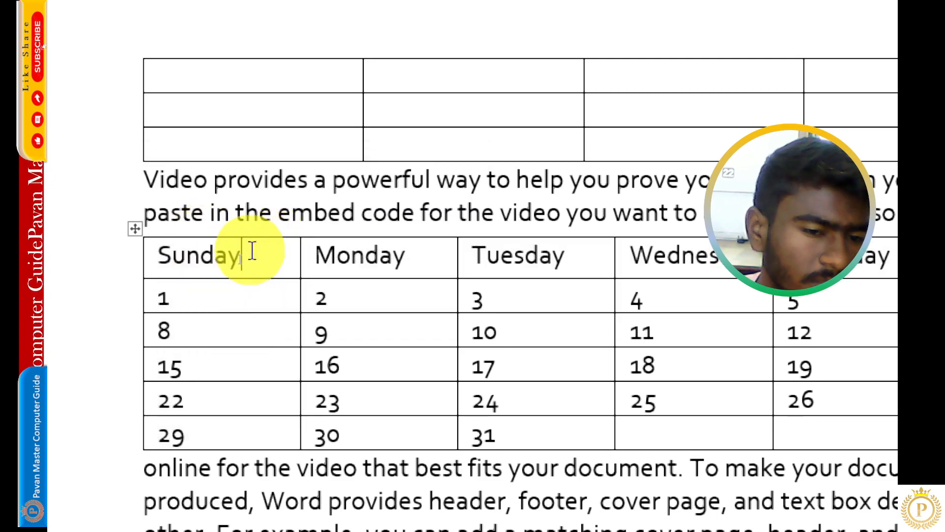
# - Label the top table's first column cells CELL, COLUMNS and ROWS
pyautogui.click(225, 72)
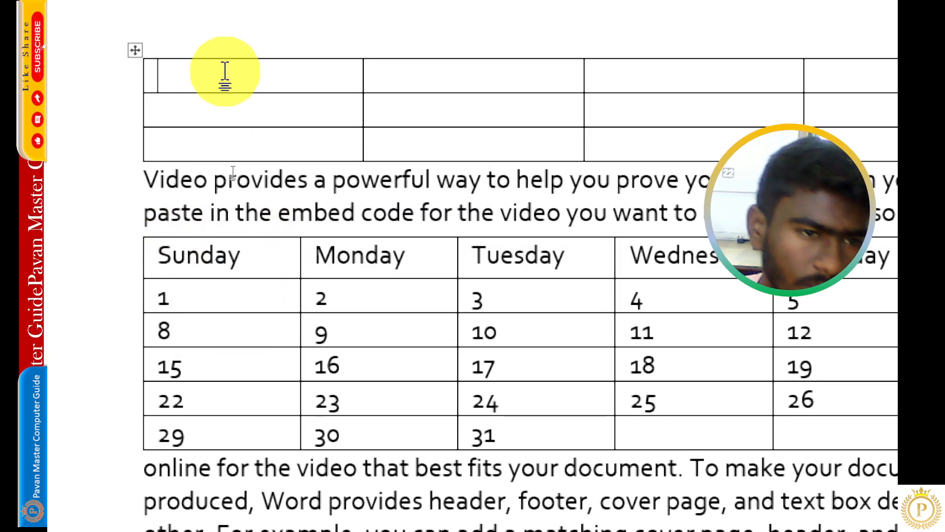
pyautogui.write('C')
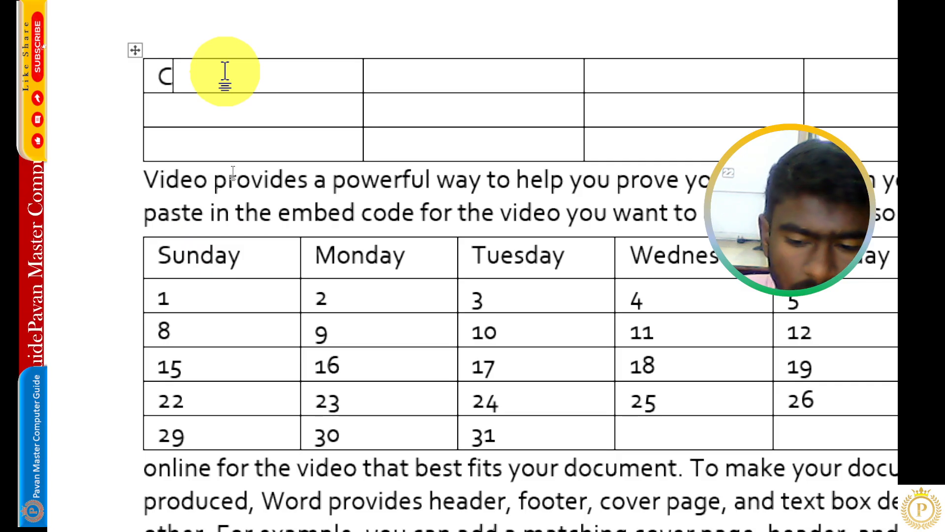
pyautogui.write('ELL ')
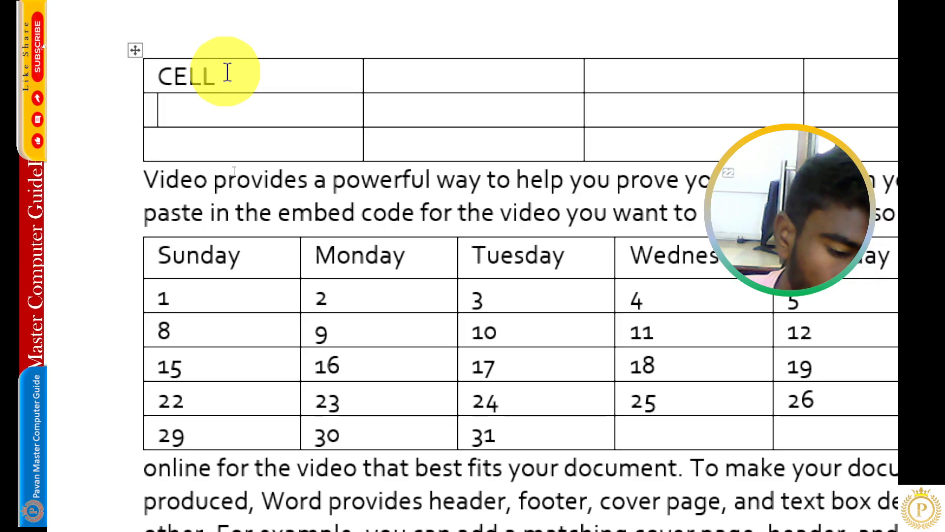
pyautogui.write('COLUM')
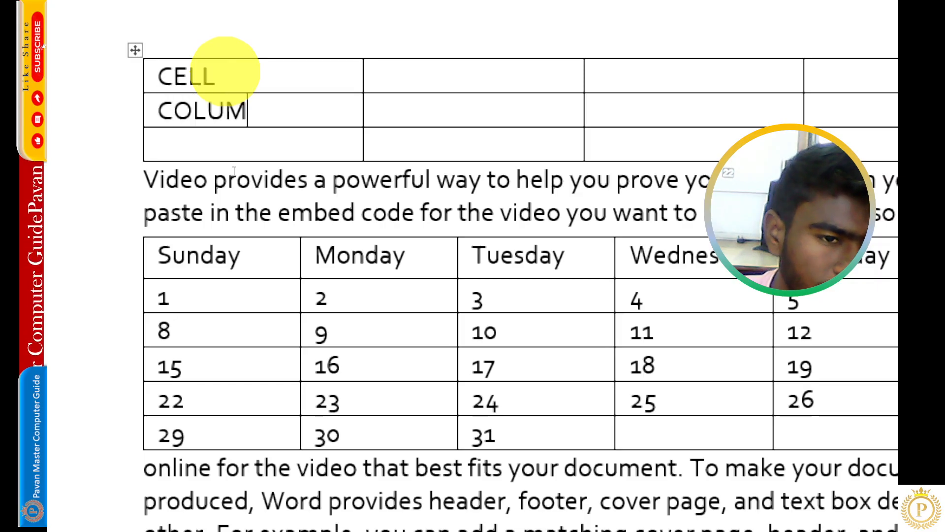
pyautogui.write('N RO')
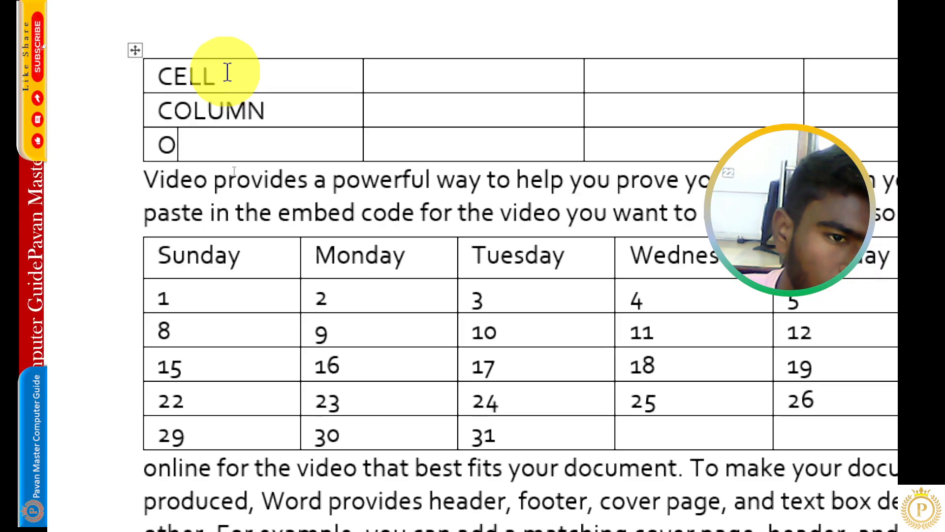
pyautogui.press('BackSpace')
pyautogui.write('ROW')
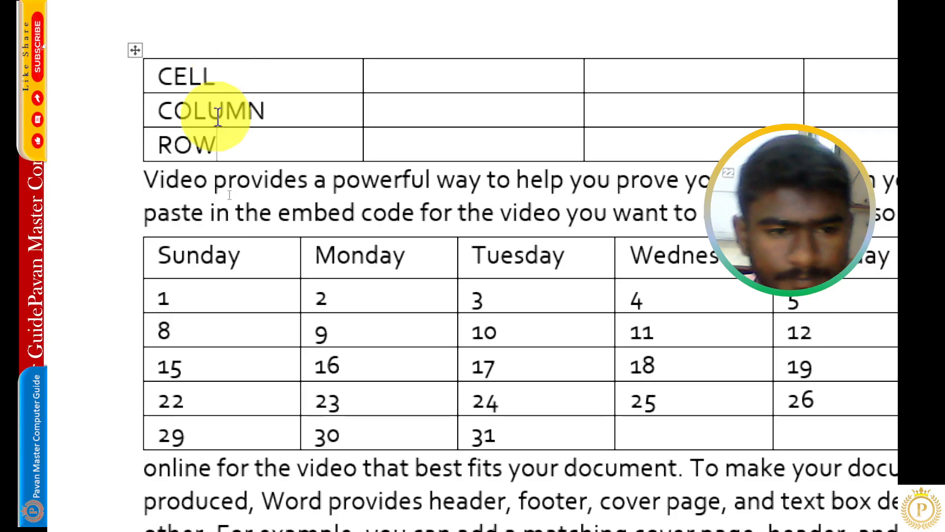
pyautogui.write('S')
pyautogui.click(268, 110)
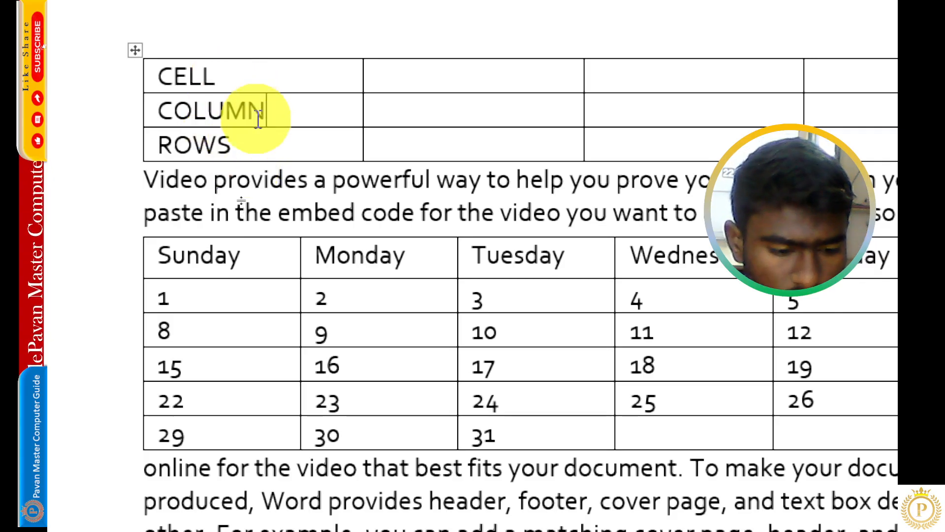
pyautogui.write('S')
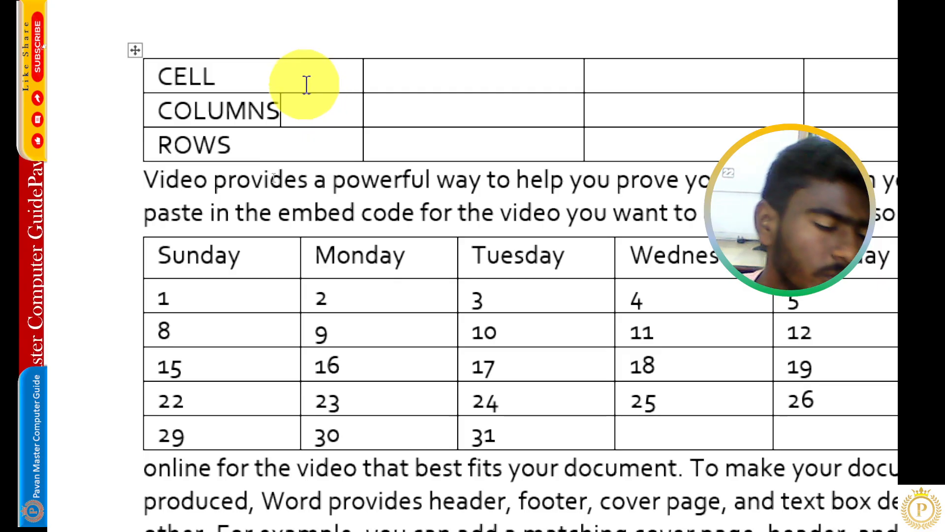
# - Insert a new column after the first column of the top table
pyautogui.click(277, 265)
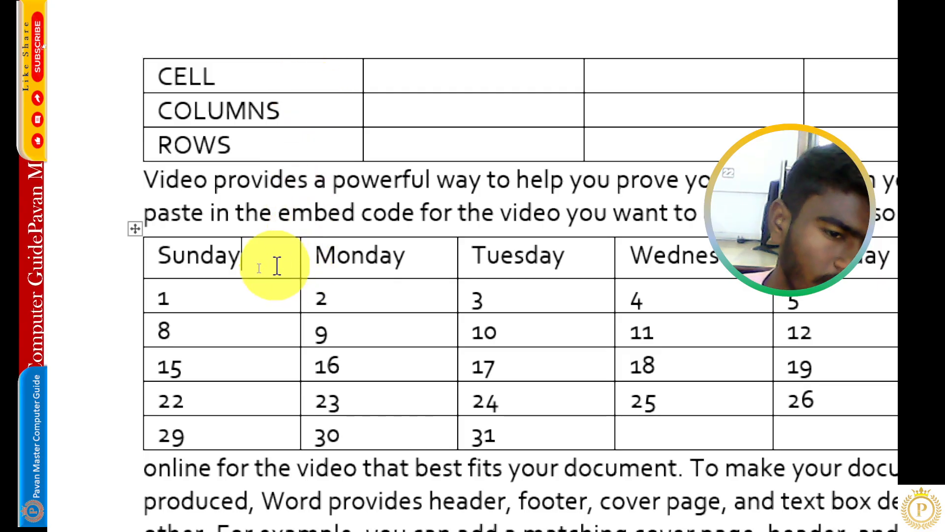
pyautogui.click(332, 69)
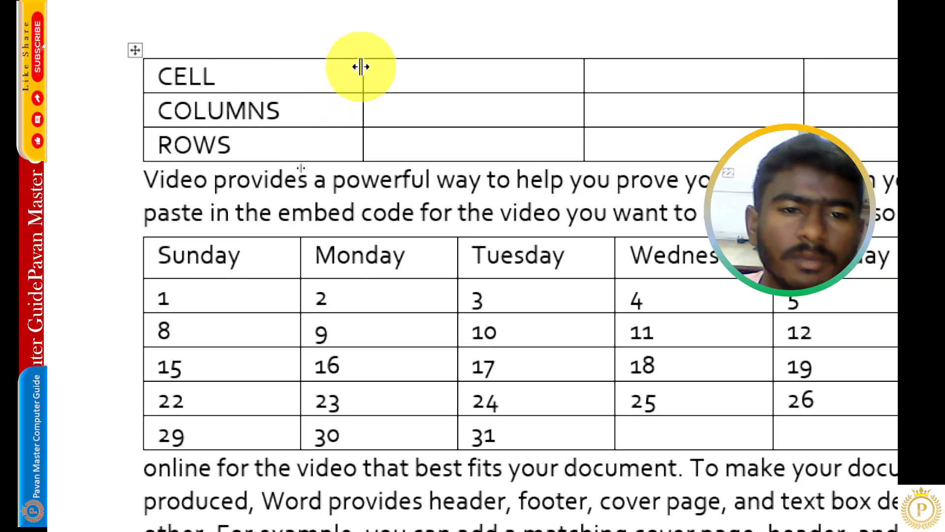
pyautogui.moveTo(366, 51)
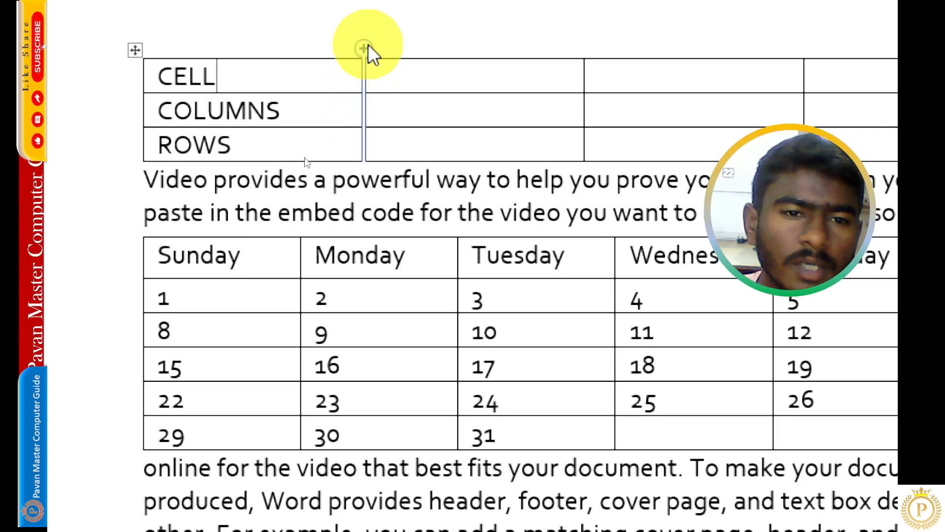
pyautogui.click(368, 46)
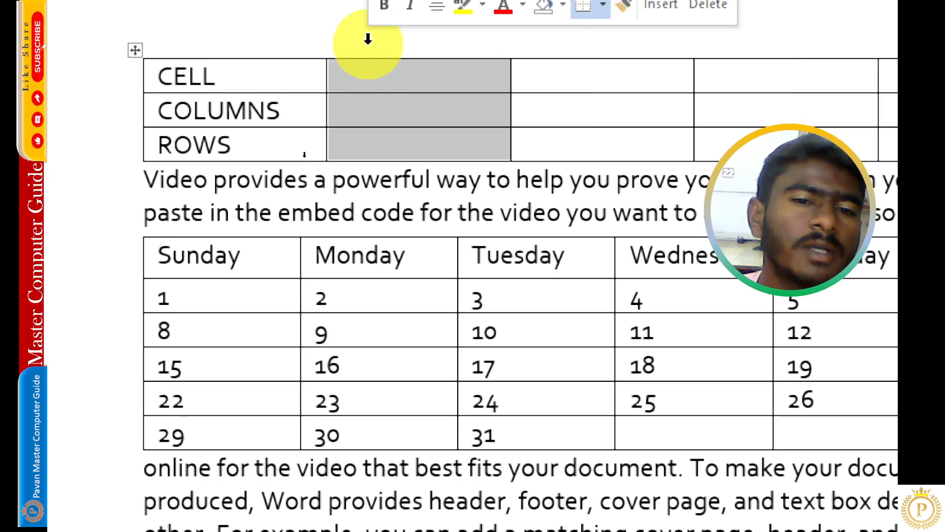
pyautogui.click(312, 112)
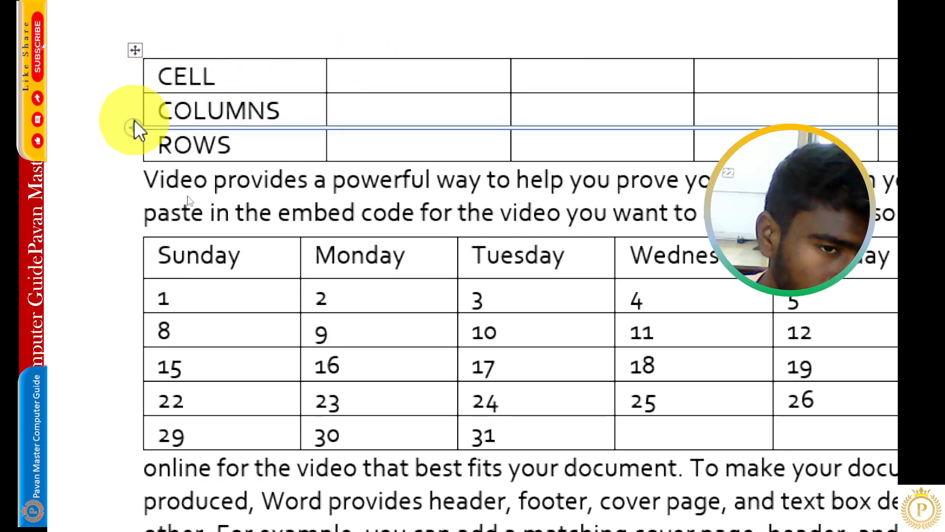
# - Insert a row below the CELL row of the top table and label its first cell TABLE
pyautogui.moveTo(133, 129)
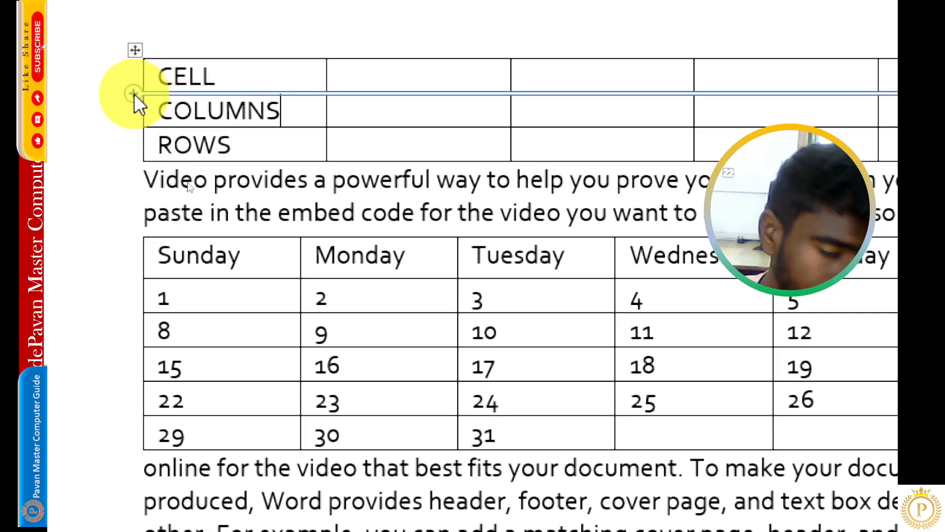
pyautogui.click(133, 92)
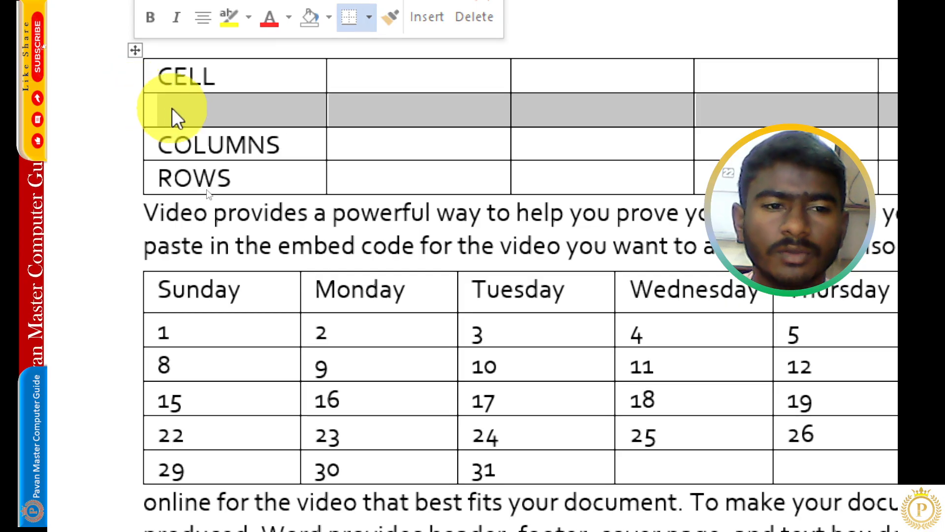
pyautogui.click(191, 104)
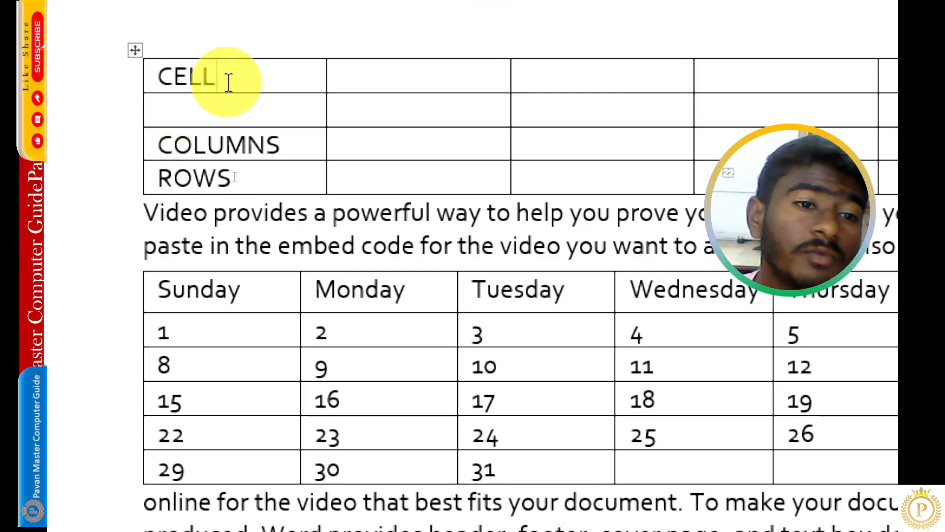
pyautogui.click(133, 51)
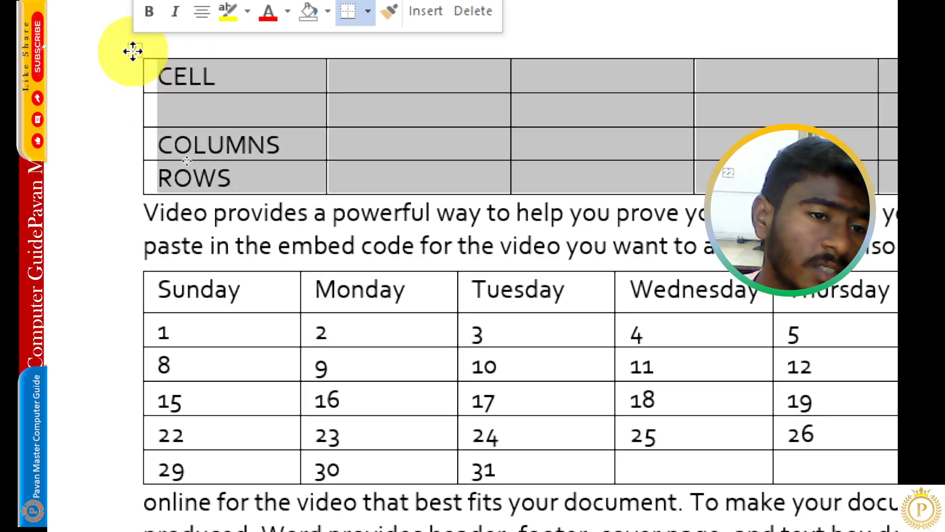
pyautogui.click(173, 100)
pyautogui.write('TABLE')
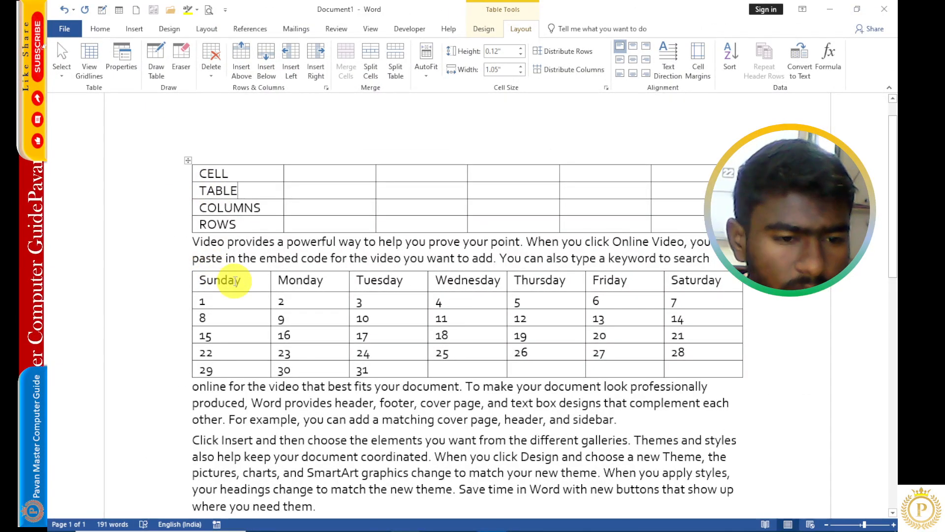
# - Apply the green grid table style to the top table
pyautogui.click(252, 277)
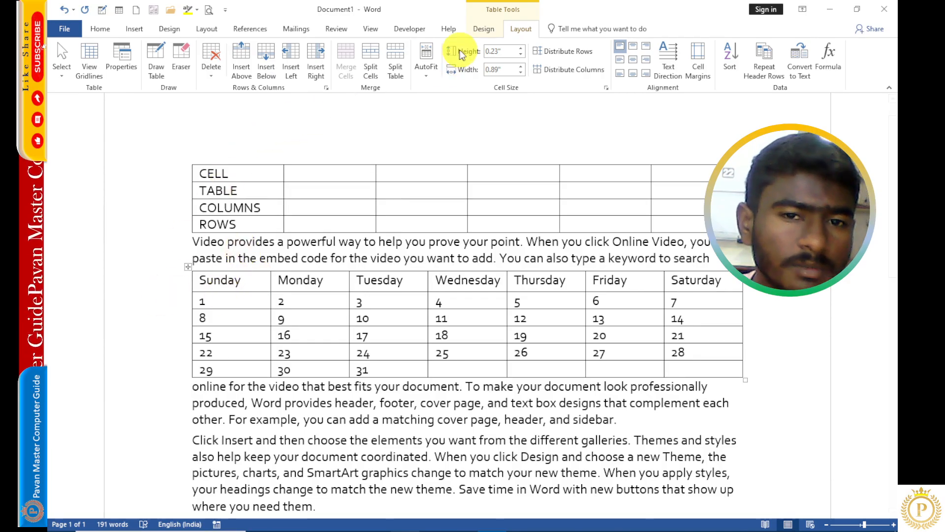
pyautogui.click(487, 30)
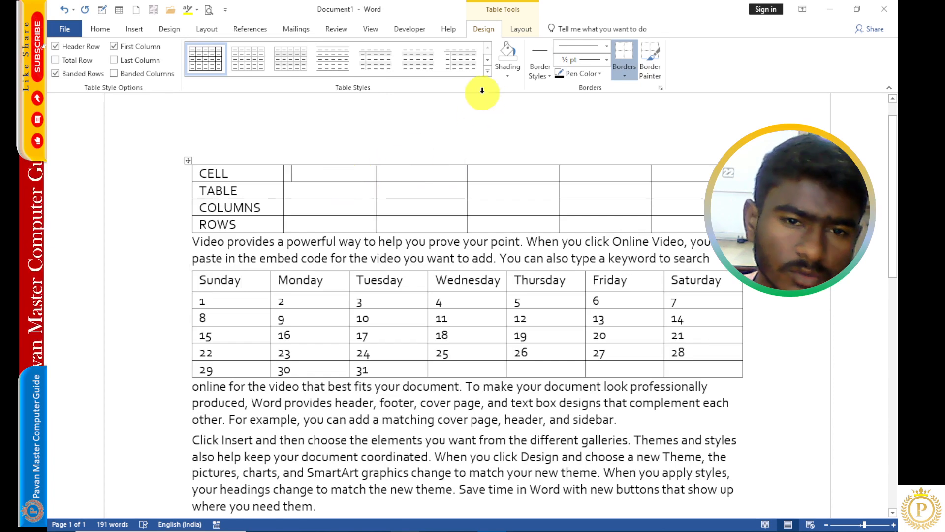
pyautogui.click(488, 71)
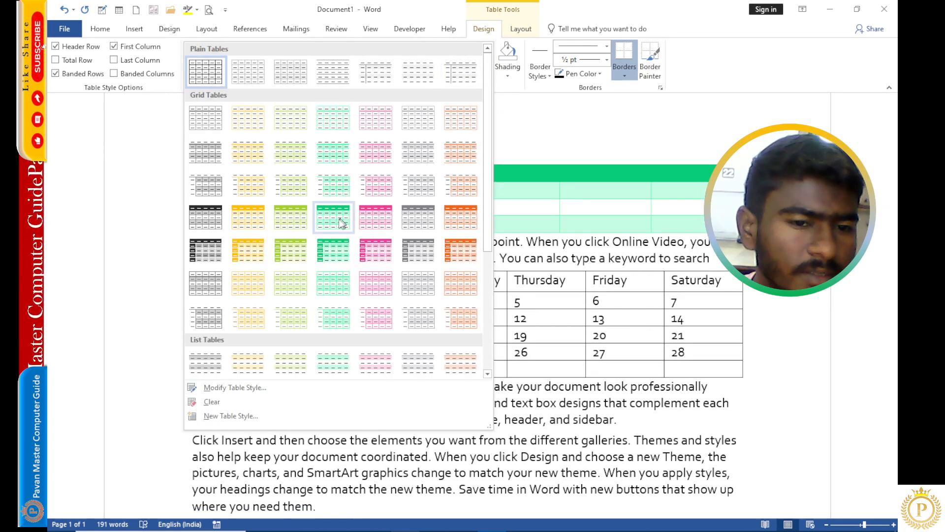
pyautogui.click(335, 218)
# - Pick up a border style from the top table with the Border Sampler
pyautogui.click(538, 74)
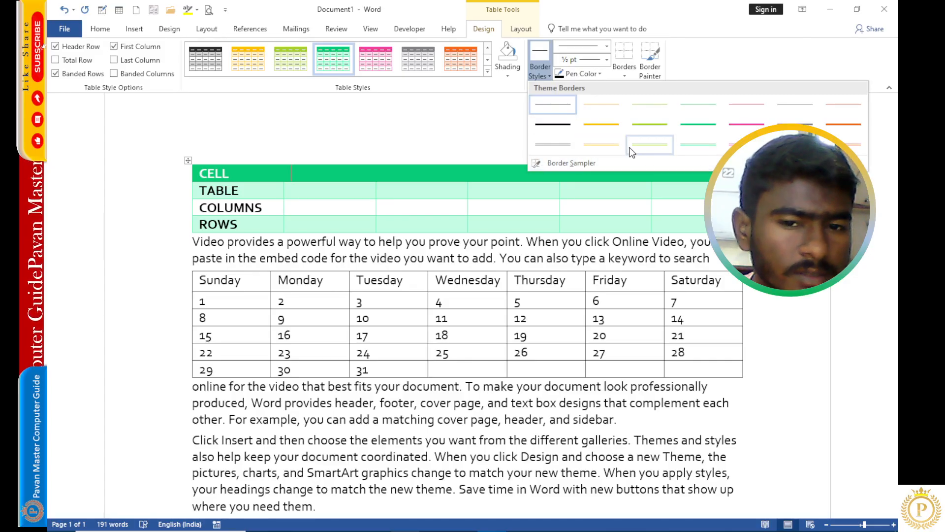
pyautogui.click(539, 167)
pyautogui.click(362, 198)
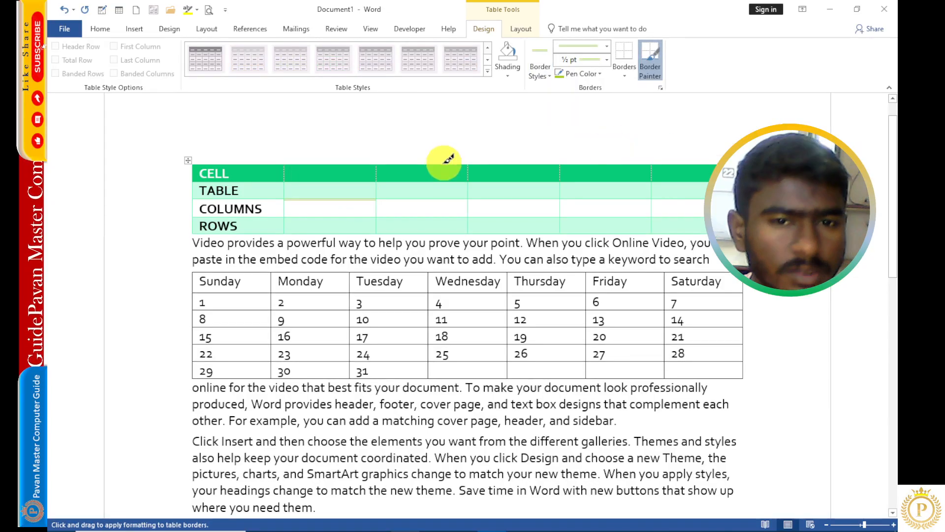
# - Insert a row above the calendar's weekday row and enter March 2026 in its first cell
pyautogui.click(520, 31)
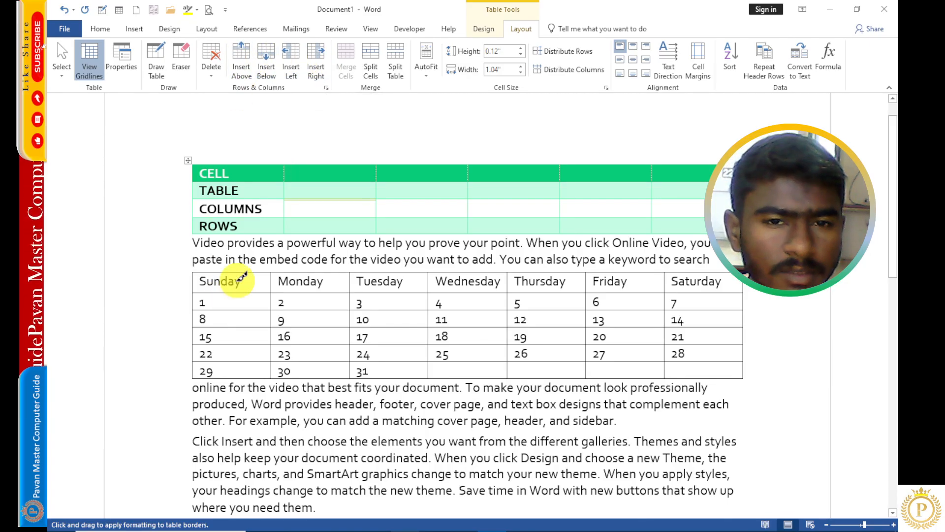
pyautogui.click(481, 27)
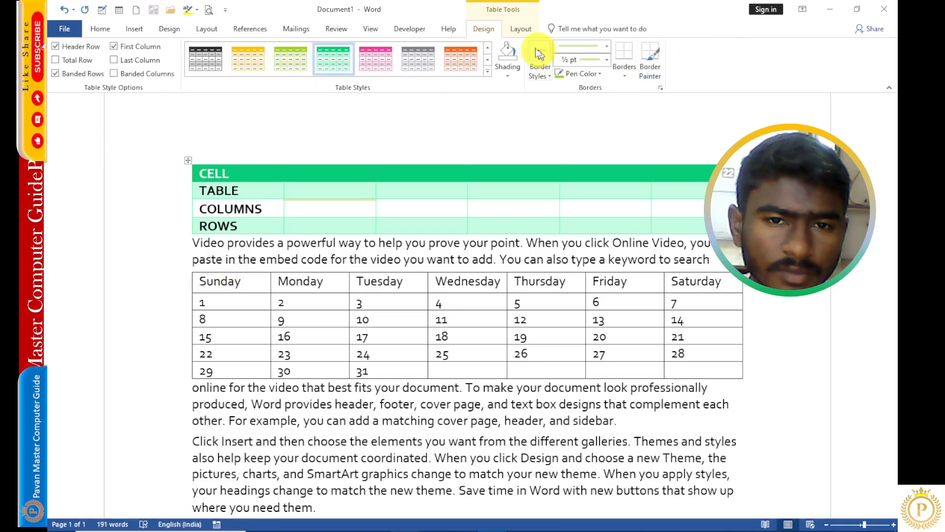
pyautogui.click(521, 30)
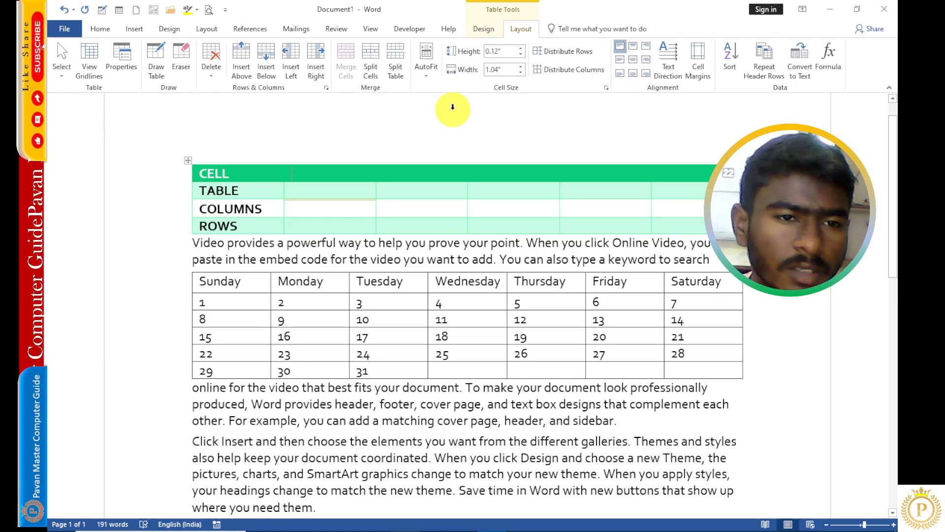
pyautogui.click(247, 285)
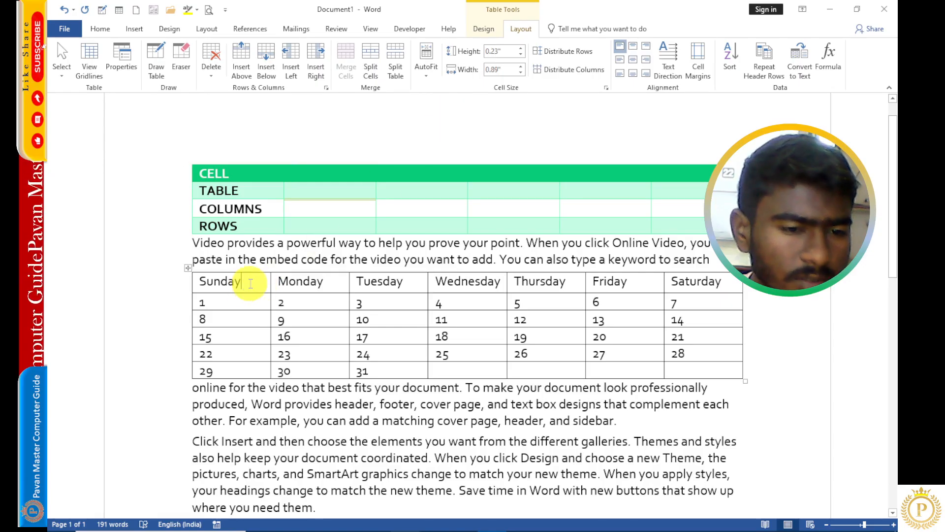
pyautogui.click(244, 55)
pyautogui.click(256, 286)
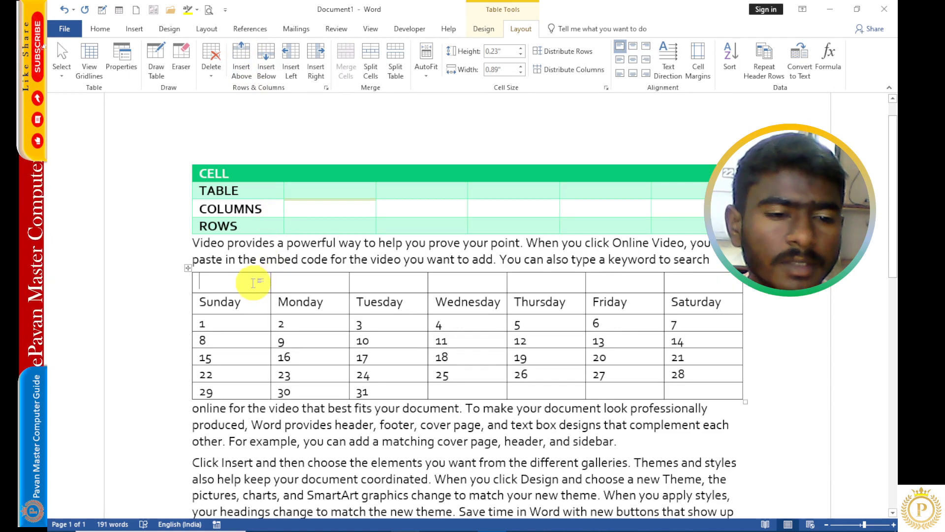
pyautogui.write('M')
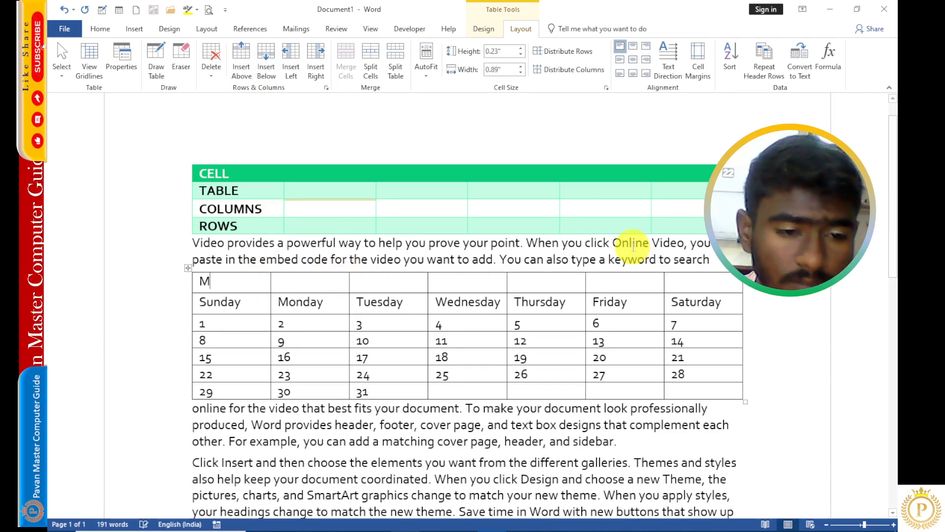
pyautogui.write('arch 2026')
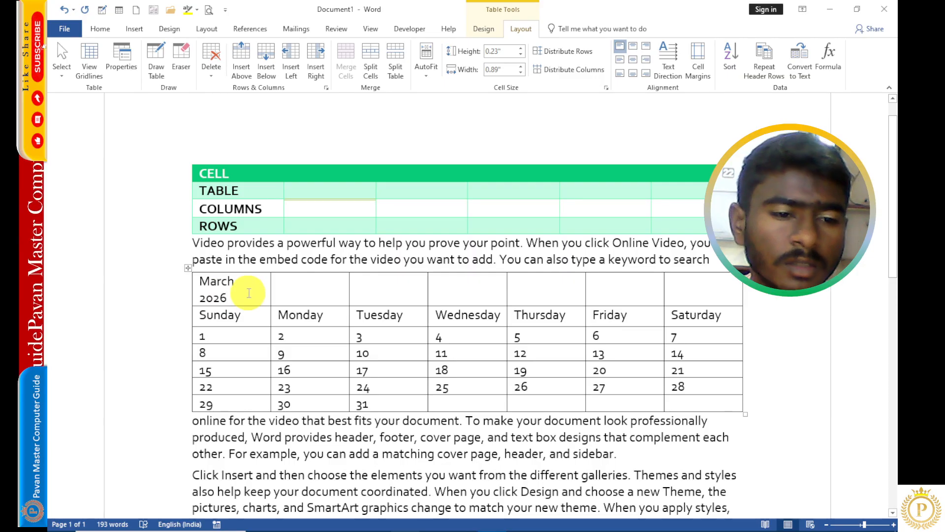
# - Merge all cells of the calendar's new title row into one
pyautogui.moveTo(249, 292); pyautogui.dragTo(686, 294)
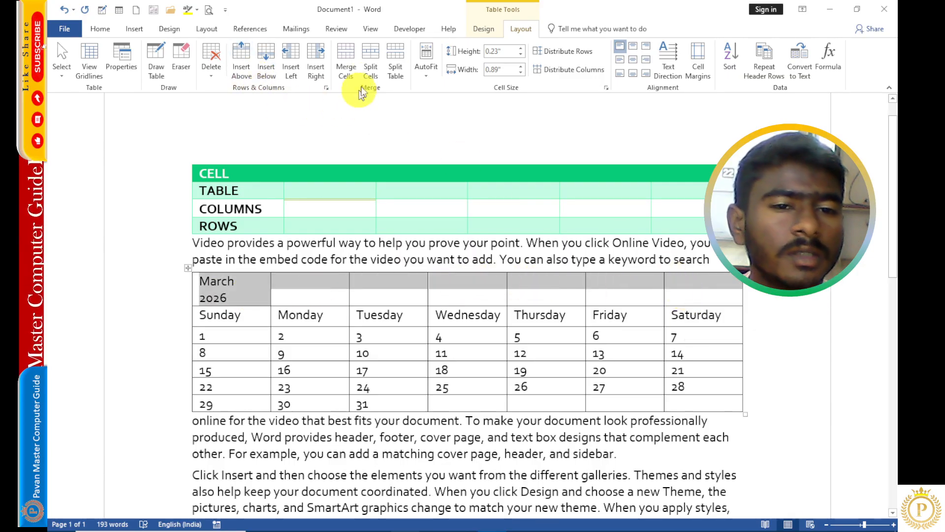
pyautogui.click(346, 57)
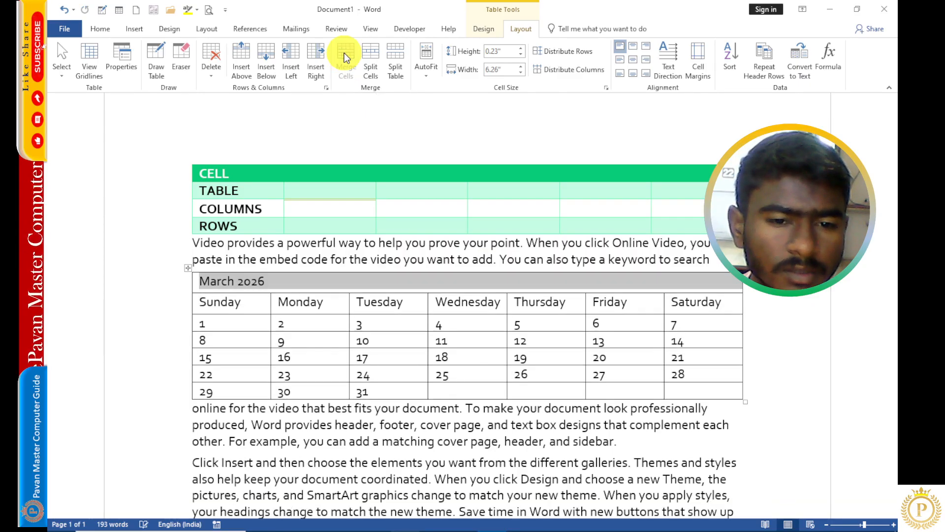
# - Split the March 2026 title cell into 3 columns and 2 rows, then merge the split cells again
pyautogui.click(426, 286)
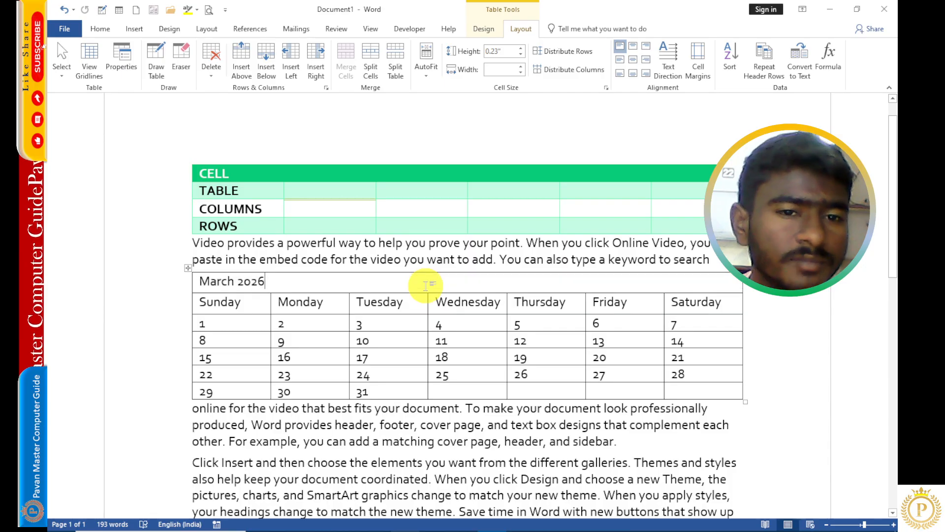
pyautogui.click(371, 48)
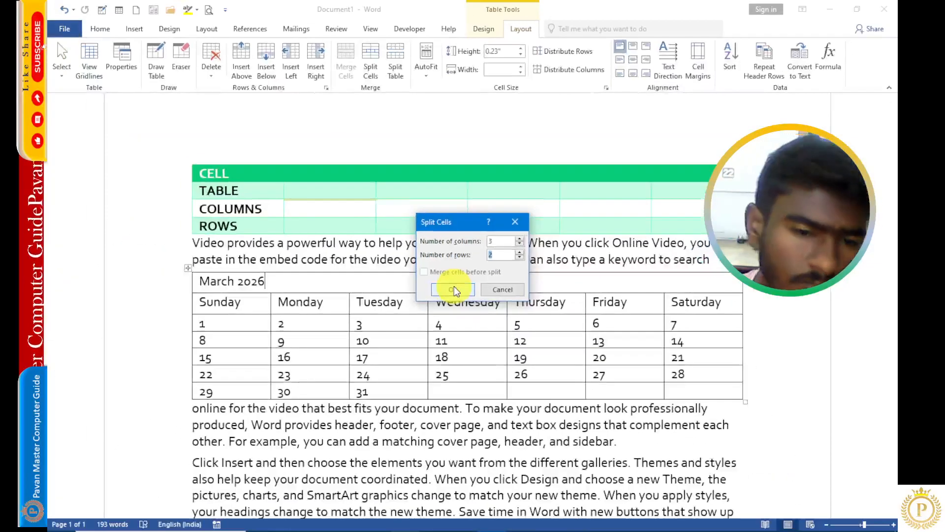
pyautogui.click(454, 287)
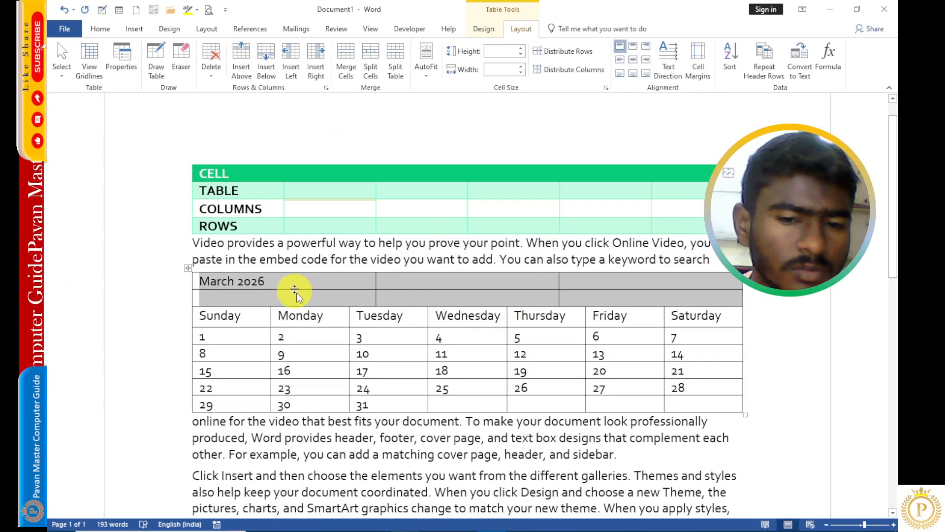
pyautogui.click(347, 50)
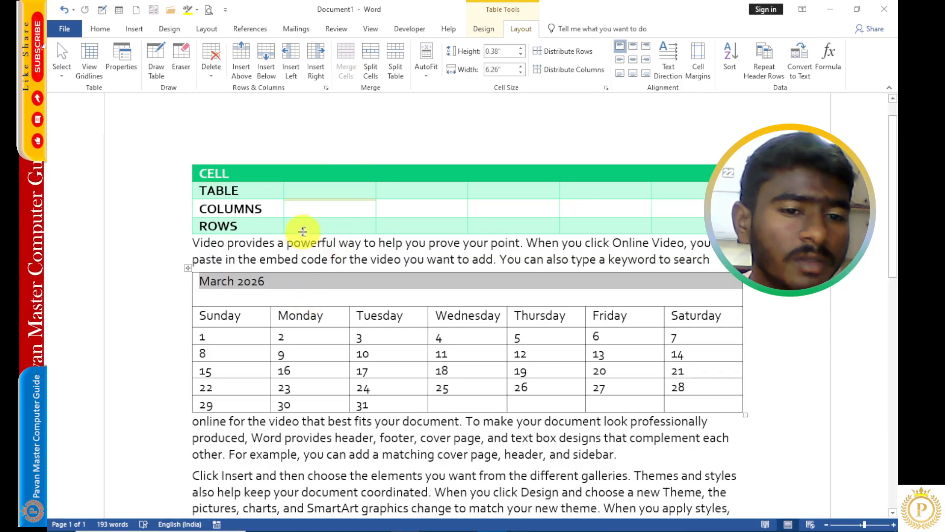
# - Type sample text dsf, j and f into empty cells beside TABLE and COLUMNS in the top table
pyautogui.click(333, 196)
pyautogui.write('dsf')
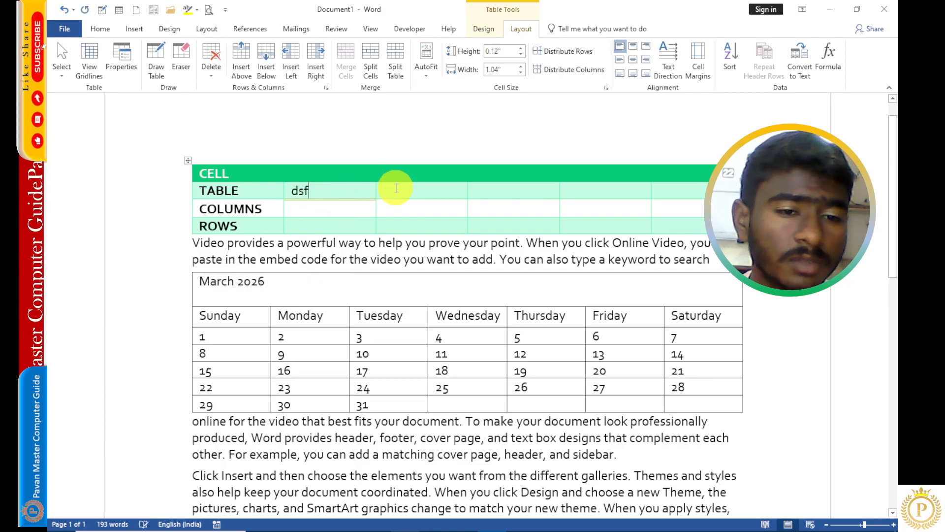
pyautogui.click(394, 190)
pyautogui.write('j')
pyautogui.click(348, 210)
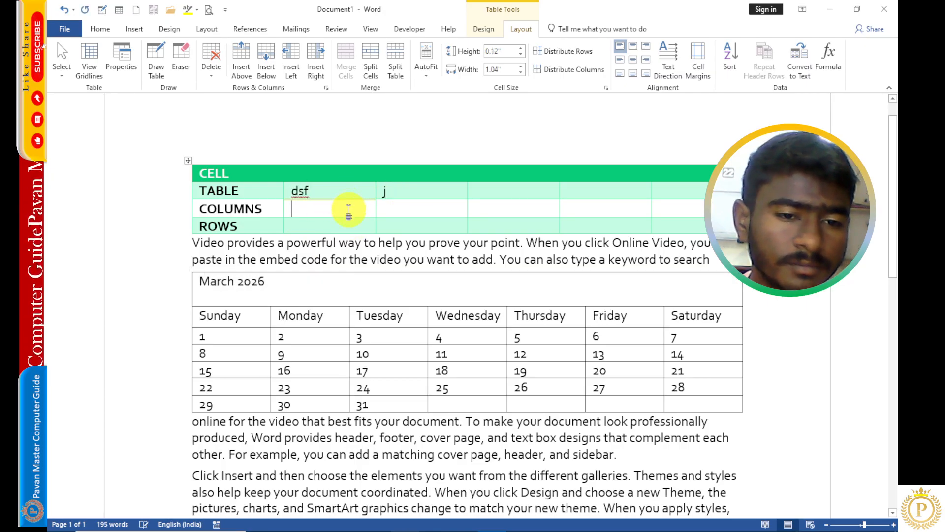
pyautogui.write('f')
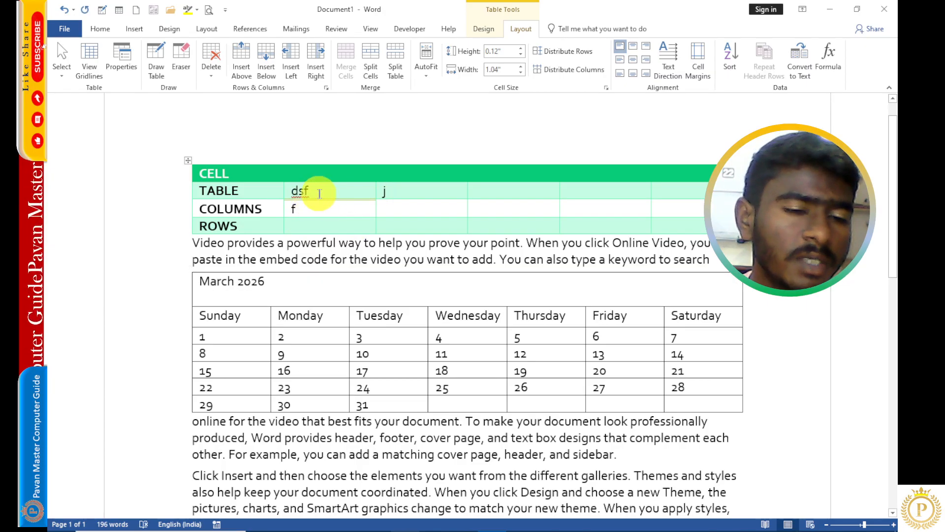
# - Delete the dsf cell in the top table's TABLE row, shifting the remaining cells left
pyautogui.click(207, 72)
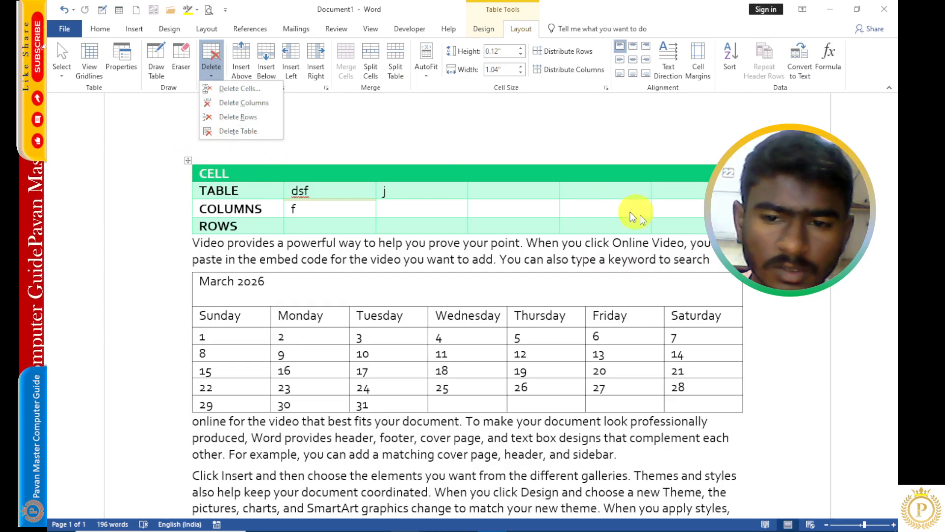
pyautogui.click(342, 195)
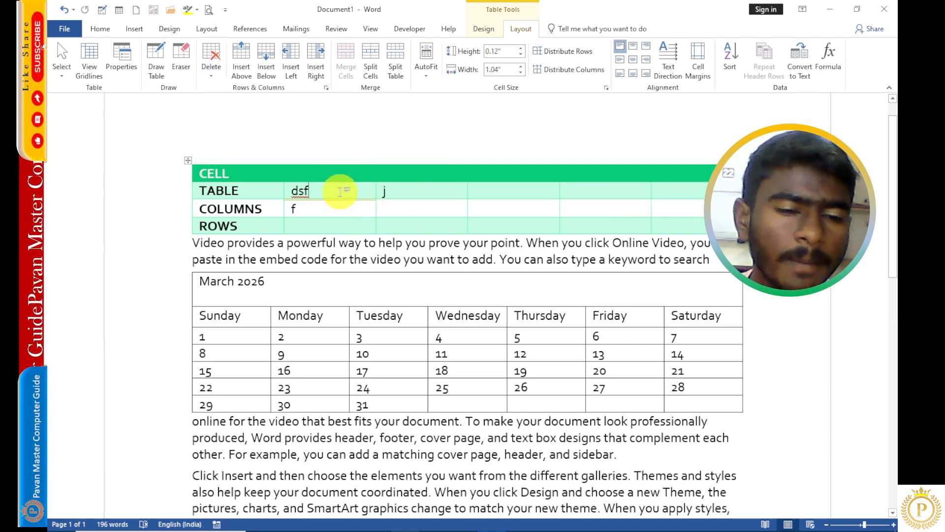
pyautogui.click(211, 64)
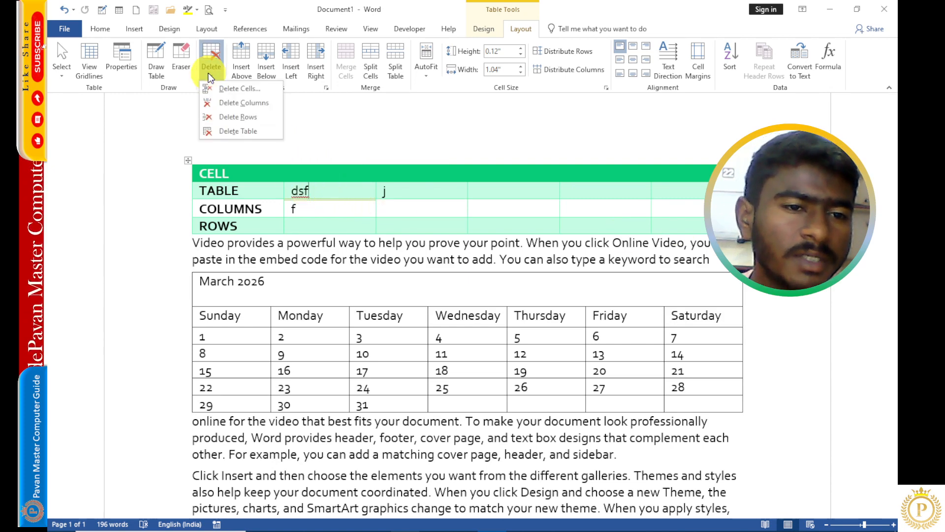
pyautogui.click(254, 91)
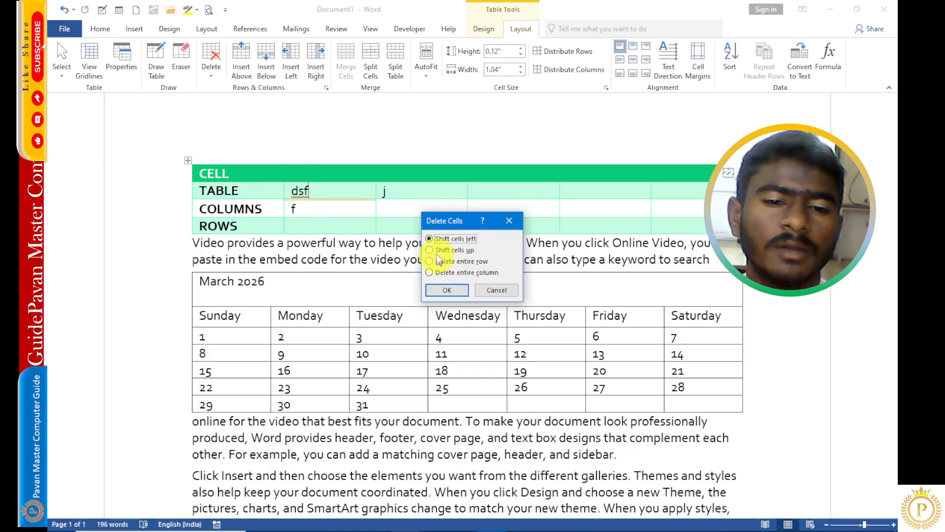
pyautogui.click(446, 289)
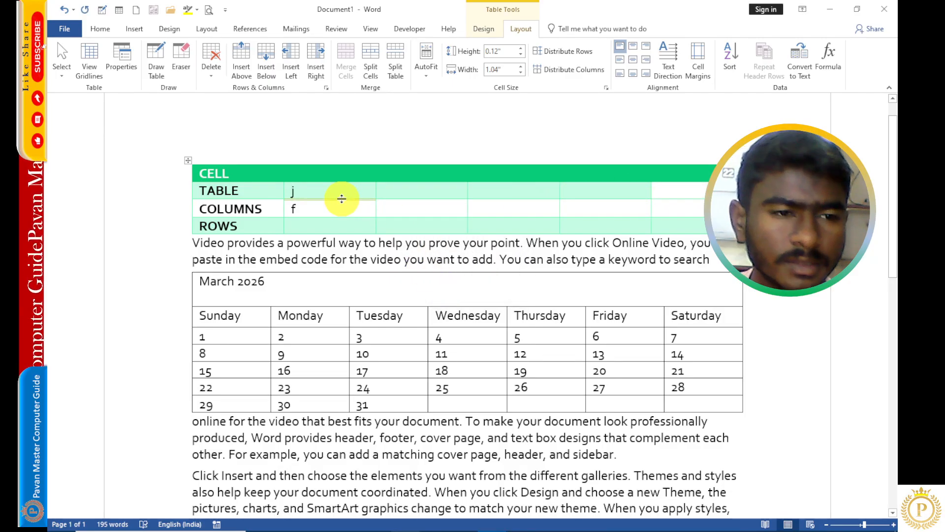
# - Draw a vertical cell partition through the TABLE and COLUMNS rows of the top table with Draw Table
pyautogui.click(158, 63)
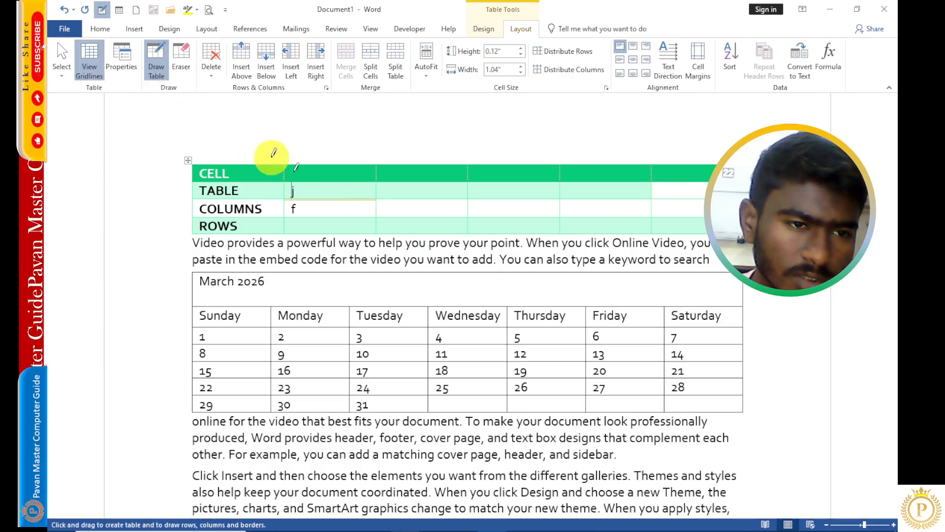
pyautogui.moveTo(353, 189); pyautogui.dragTo(348, 215)
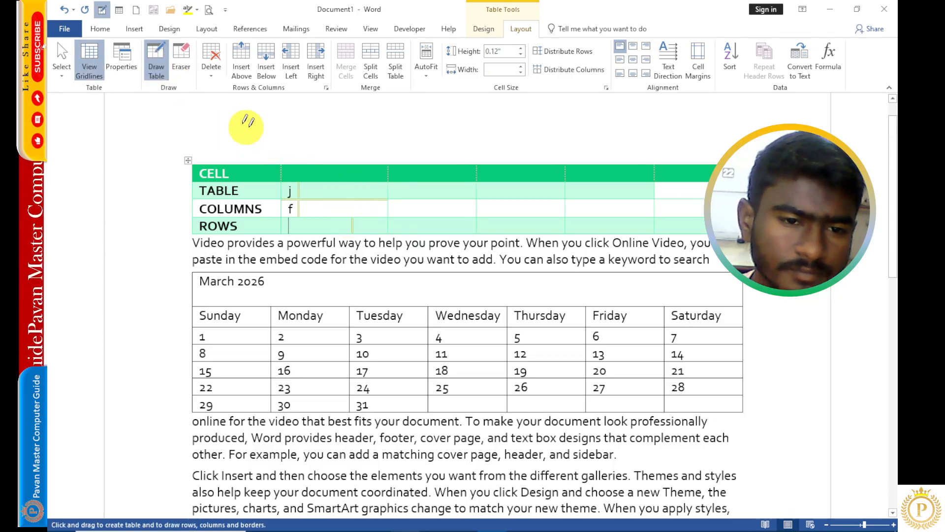
# - Erase cell partitions in the ROWS and TABLE rows of the top table with the Eraser
pyautogui.click(165, 64)
pyautogui.click(176, 63)
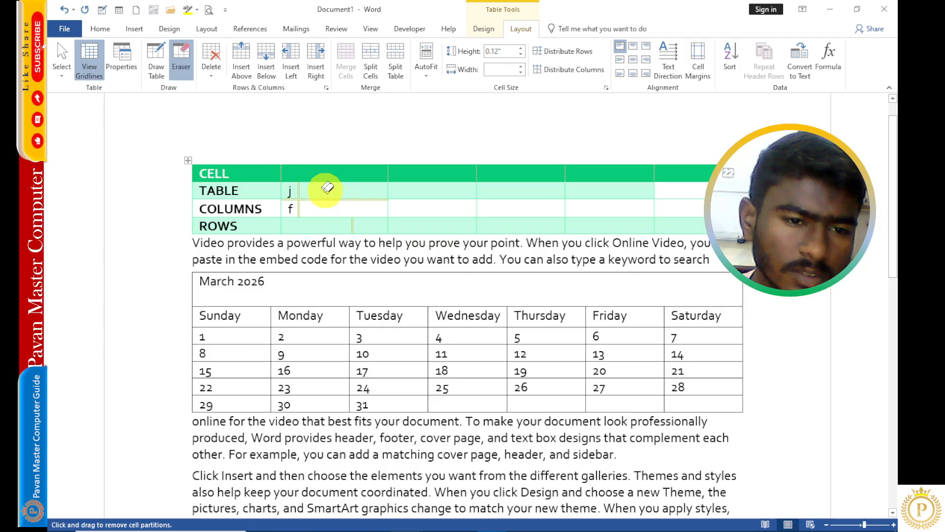
pyautogui.click(351, 223)
pyautogui.click(333, 195)
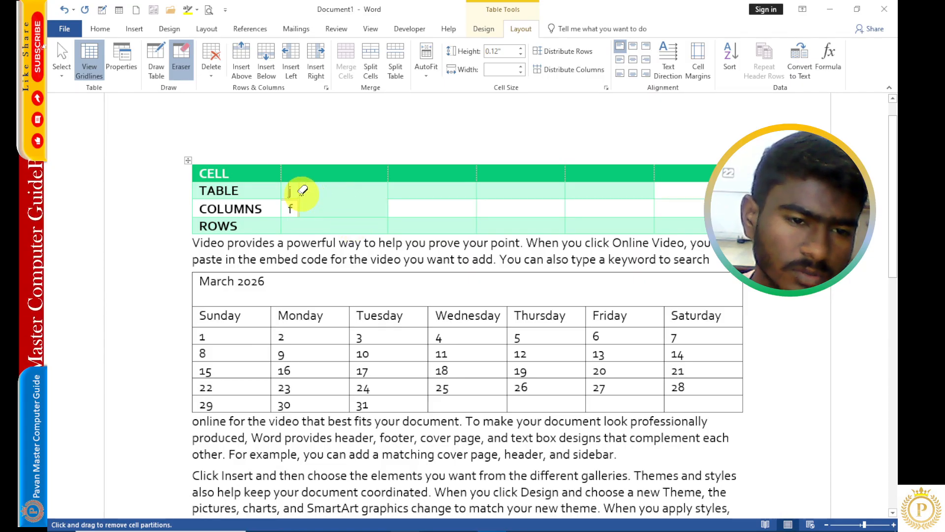
pyautogui.click(180, 61)
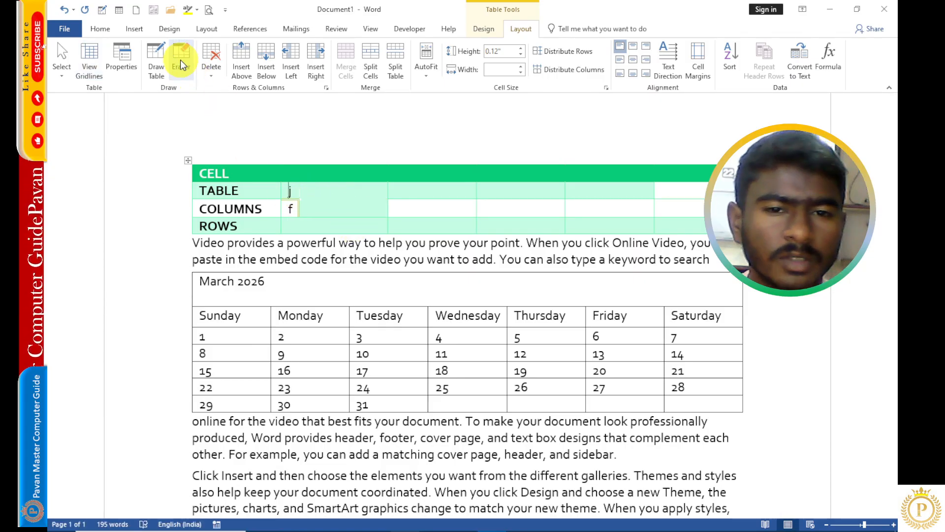
# - Set the height of the calendar's March 2026 title row to 0.4"
pyautogui.click(275, 299)
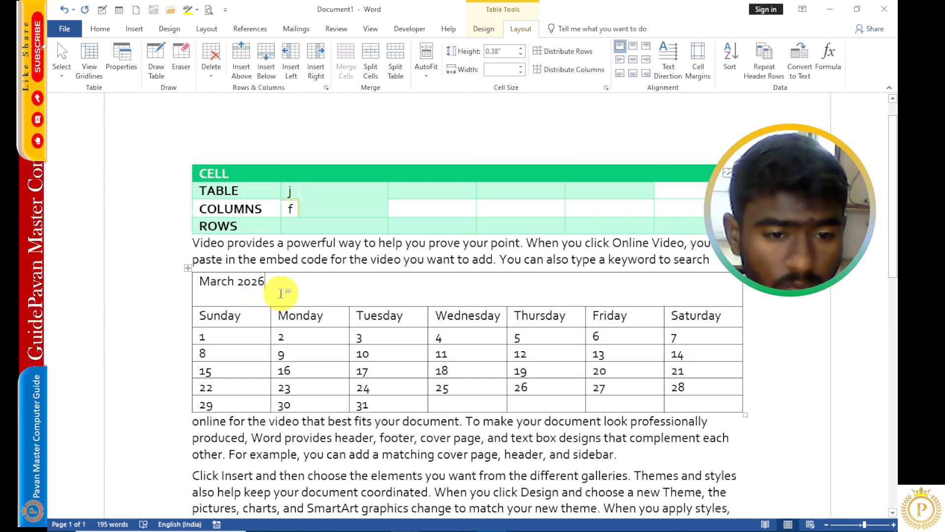
pyautogui.click(520, 48)
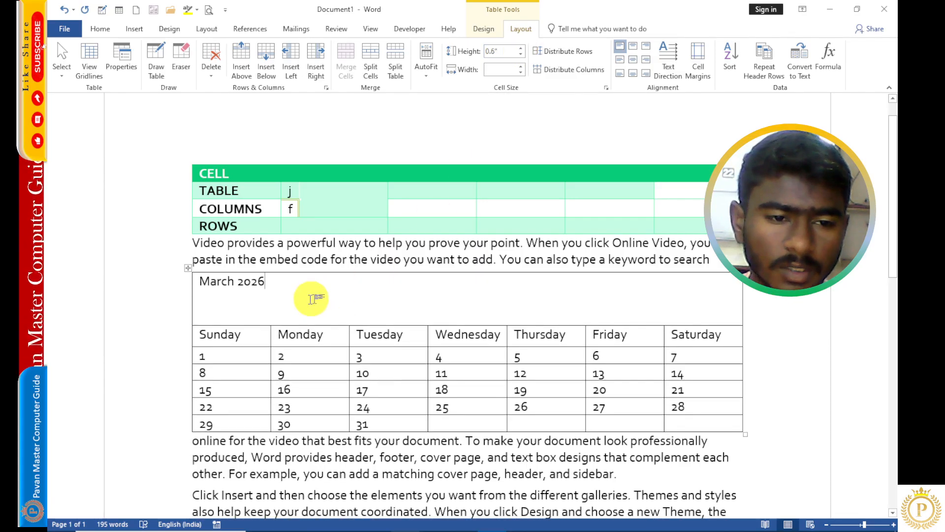
pyautogui.click(521, 55)
pyautogui.click(522, 56)
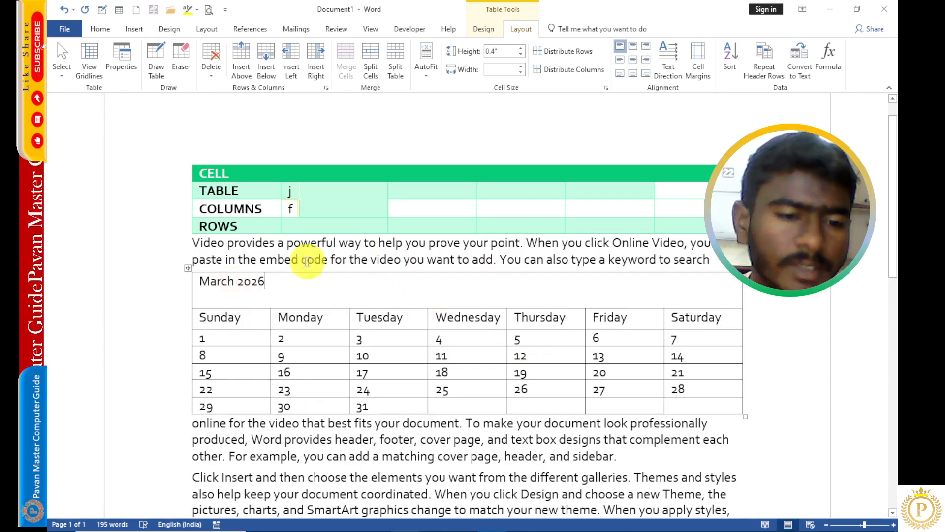
# - Select the whole calendar table and center its text horizontally and vertically in the cells
pyautogui.click(189, 268)
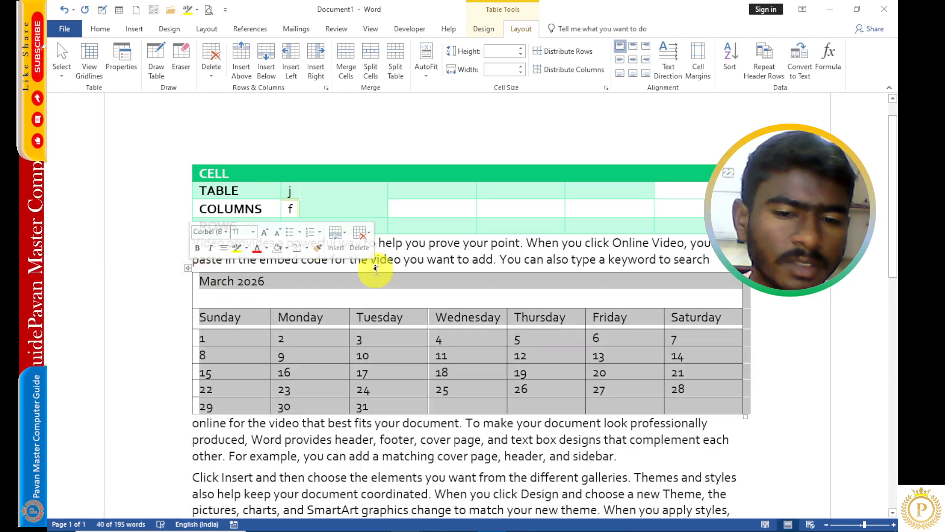
pyautogui.click(636, 59)
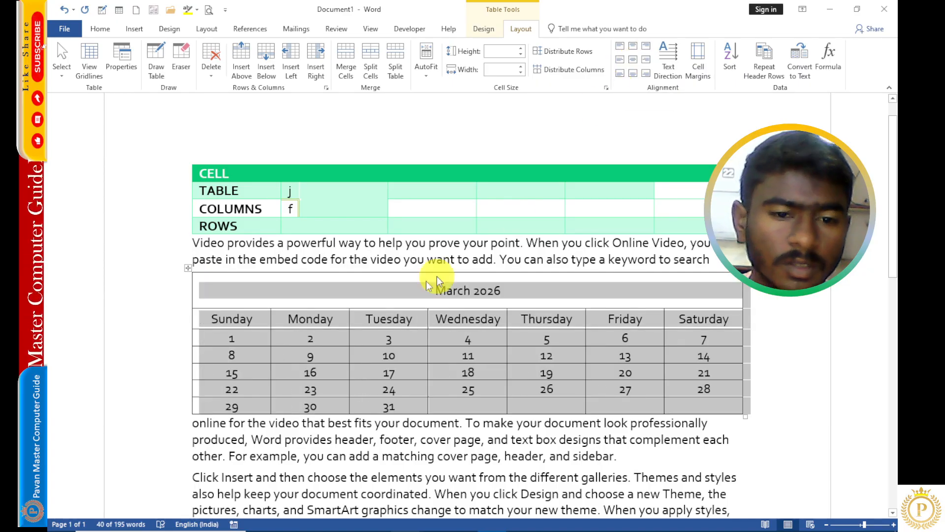
# - Shade the calendar's March 2026 title row yellow
pyautogui.click(338, 298)
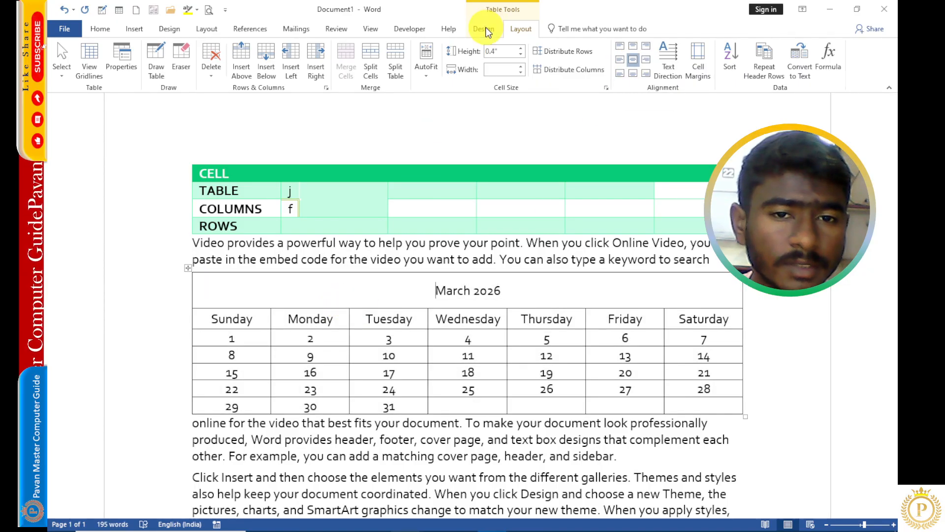
pyautogui.click(483, 29)
pyautogui.click(508, 72)
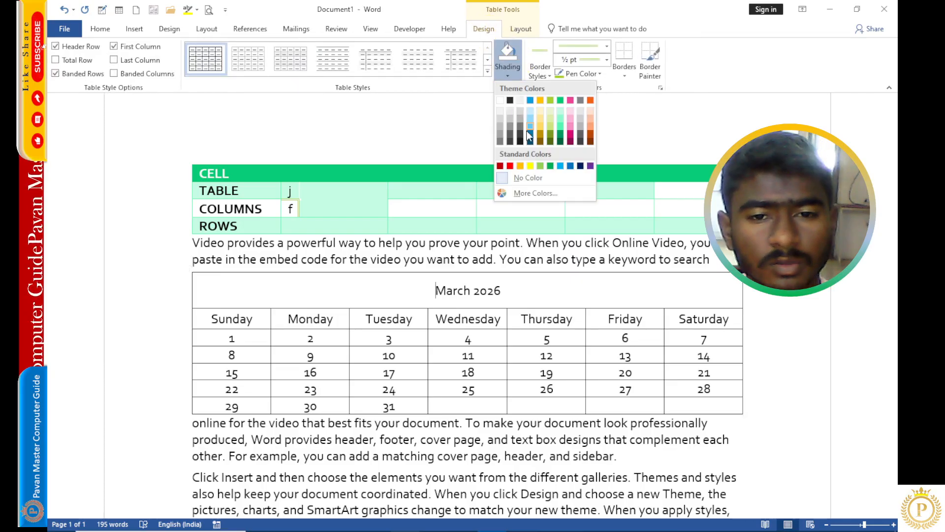
pyautogui.click(530, 166)
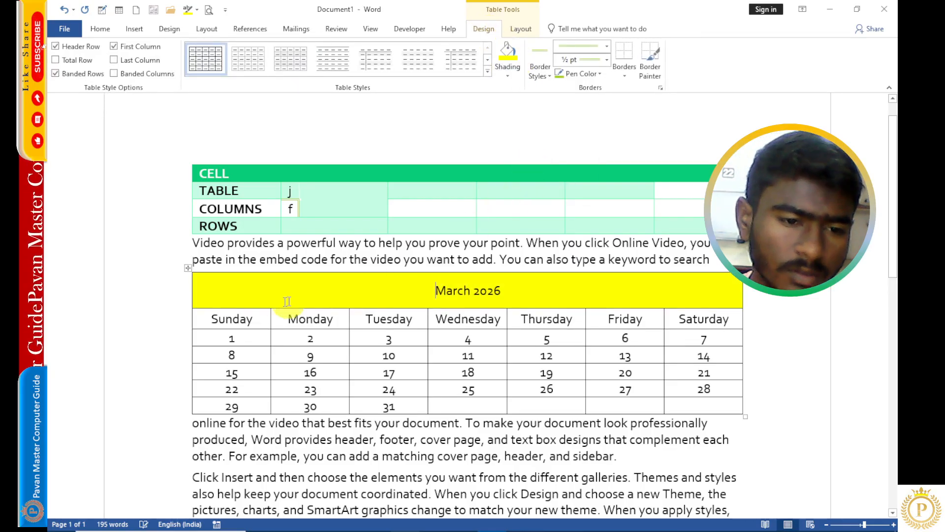
# - Shade the calendar's weekday row blue
pyautogui.moveTo(235, 320)
pyautogui.mouseDown()
pyautogui.moveTo(490, 303)
pyautogui.moveTo(699, 311)
pyautogui.moveTo(712, 320)
pyautogui.mouseUp()
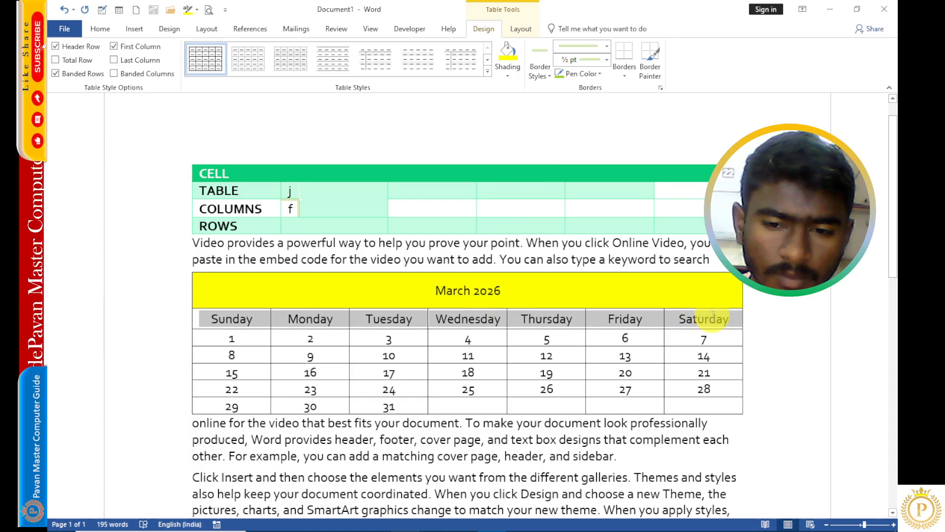
pyautogui.click(507, 71)
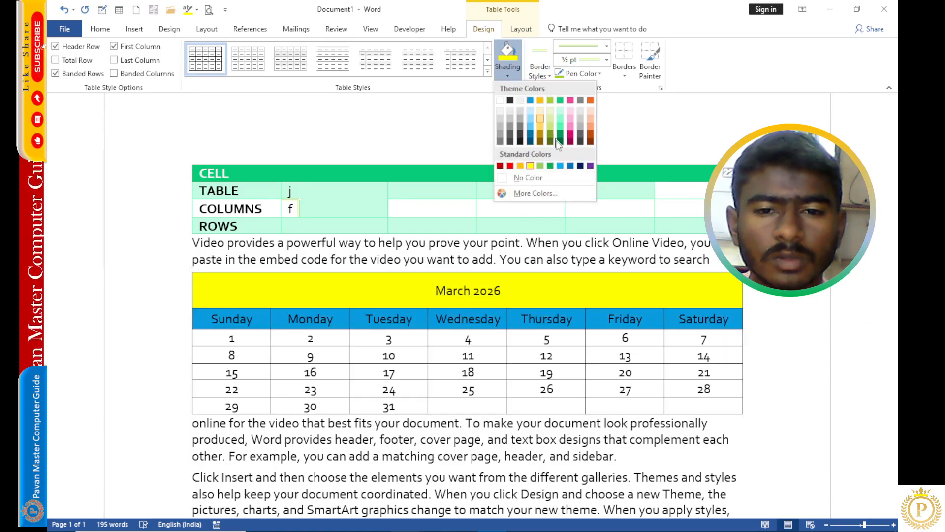
pyautogui.click(562, 166)
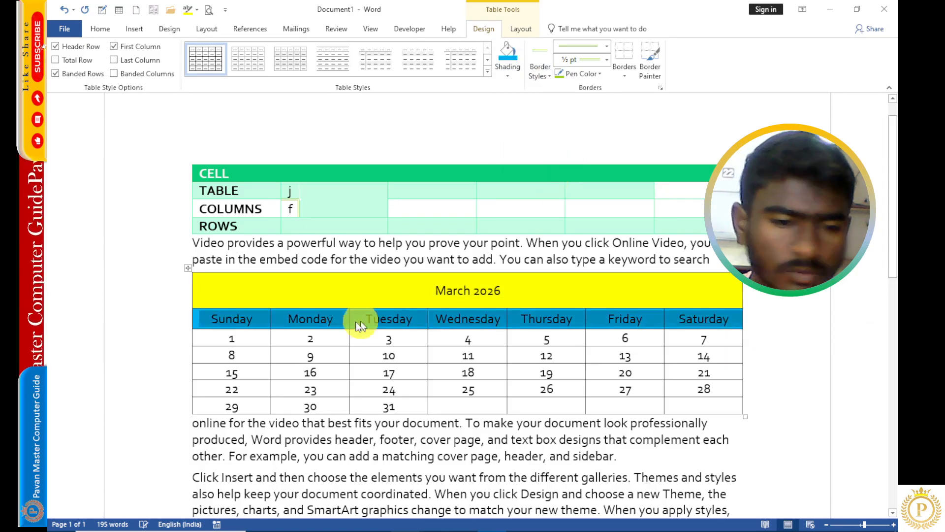
# - Shade all the calendar's date rows light gray
pyautogui.moveTo(249, 338); pyautogui.dragTo(710, 414)
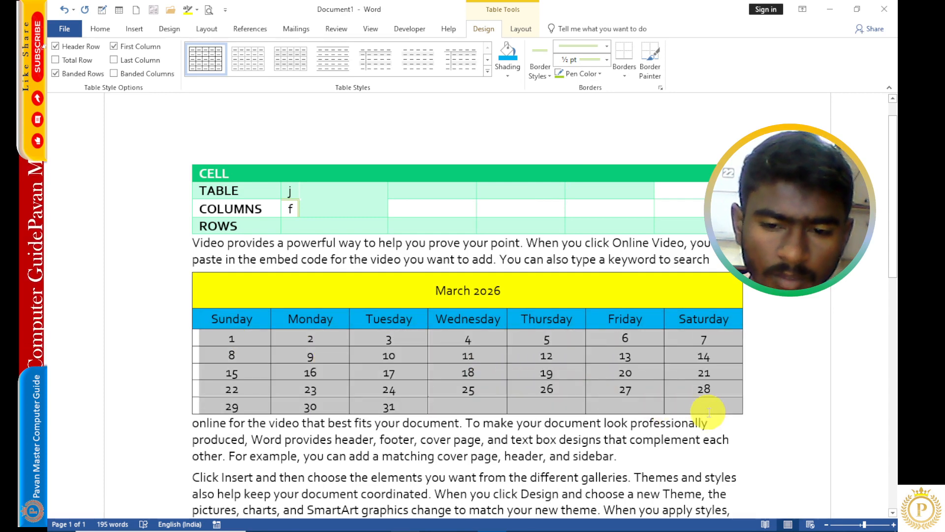
pyautogui.click(508, 71)
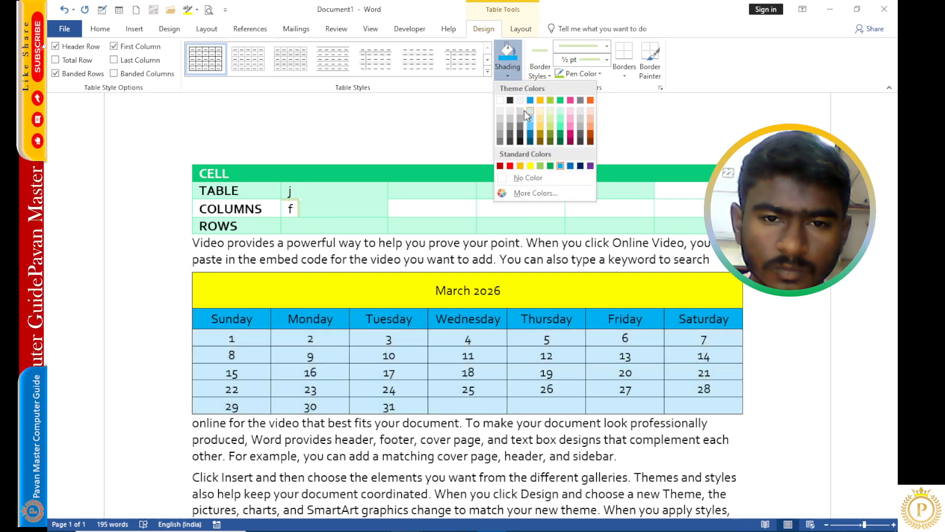
pyautogui.click(511, 111)
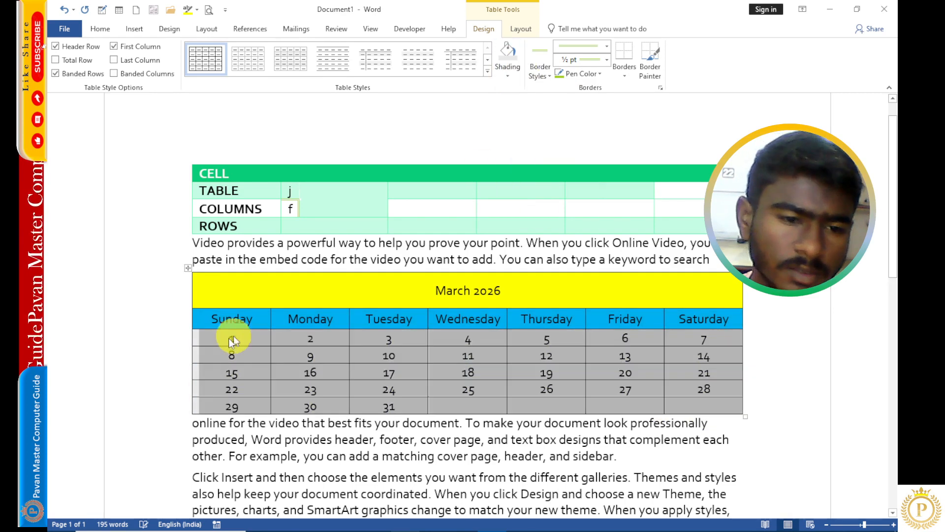
# - Color the Sunday column's text red
pyautogui.moveTo(221, 325); pyautogui.dragTo(230, 402)
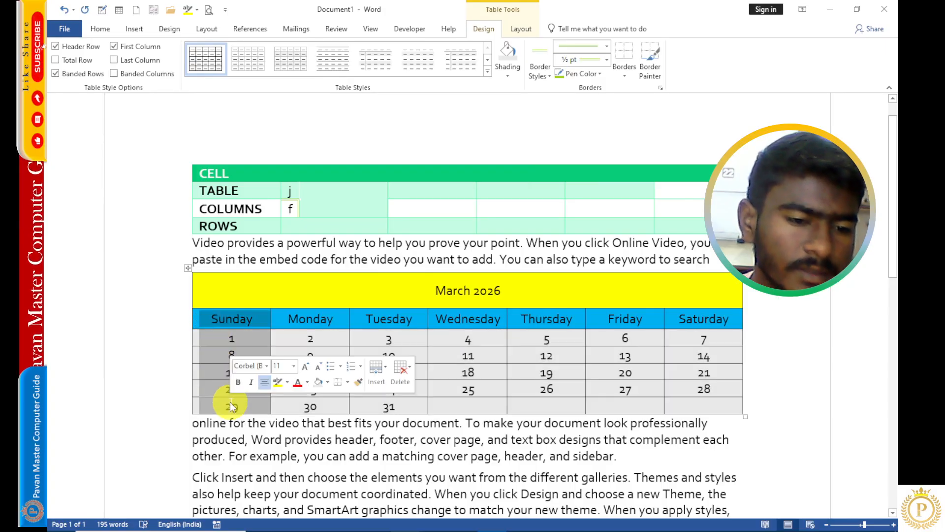
pyautogui.click(296, 383)
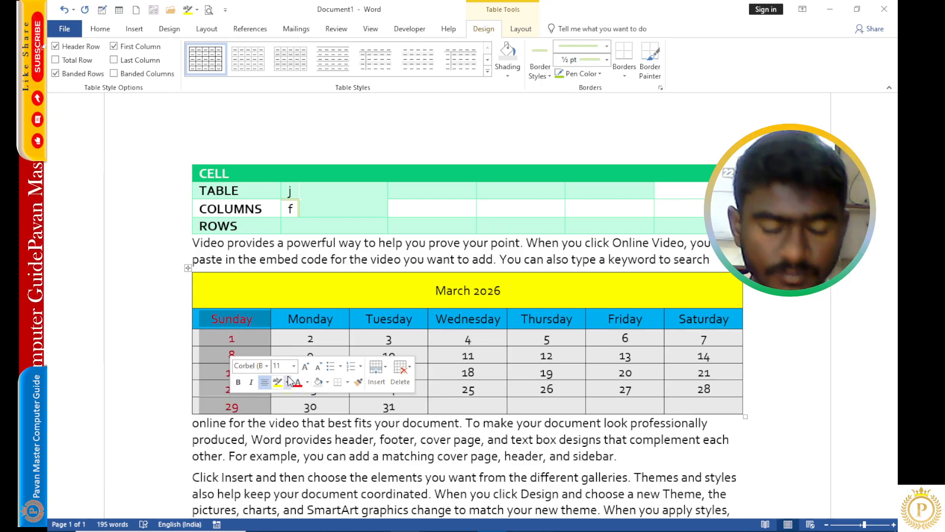
pyautogui.click(248, 297)
# - Increase the font size of the March 2026 title two steps
pyautogui.moveTo(502, 291); pyautogui.dragTo(422, 290)
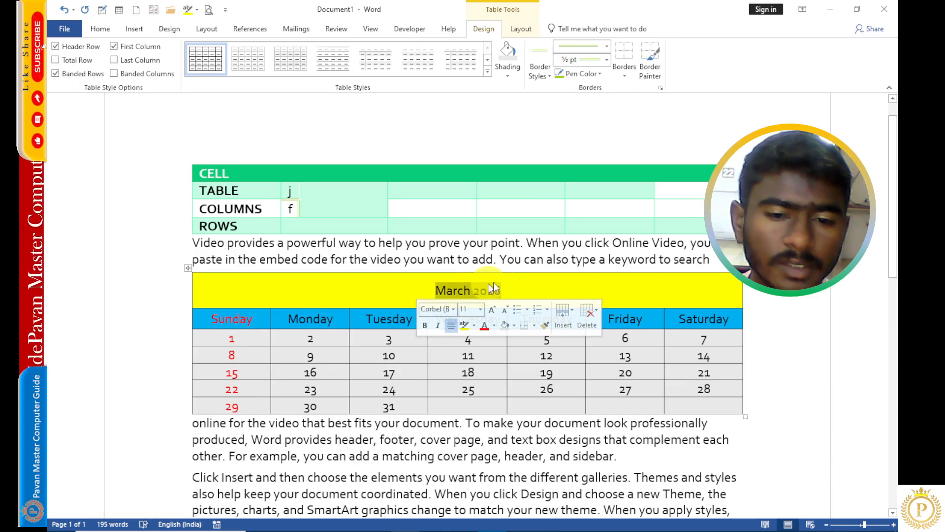
pyautogui.click(492, 309)
pyautogui.click(493, 309)
pyautogui.click(492, 309)
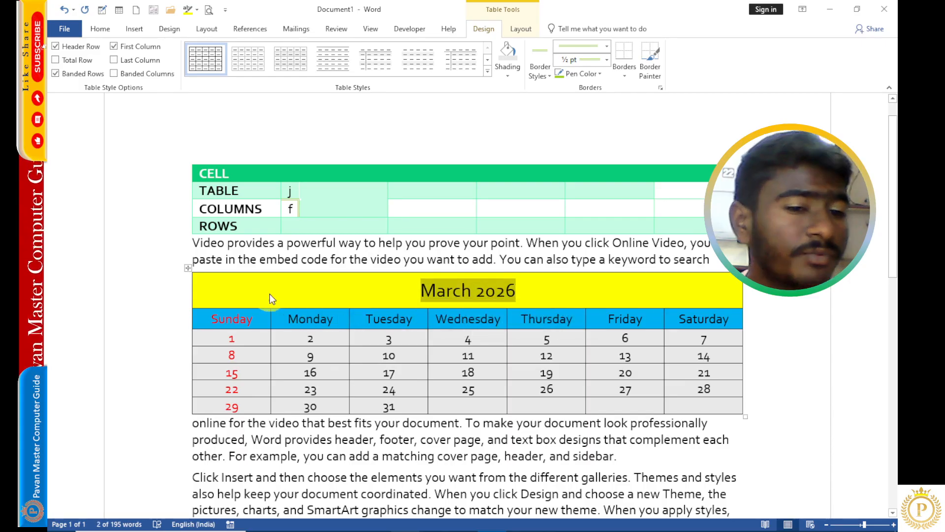
pyautogui.click(256, 290)
# - Apply the Cooper Black font to the entire calendar table
pyautogui.click(189, 269)
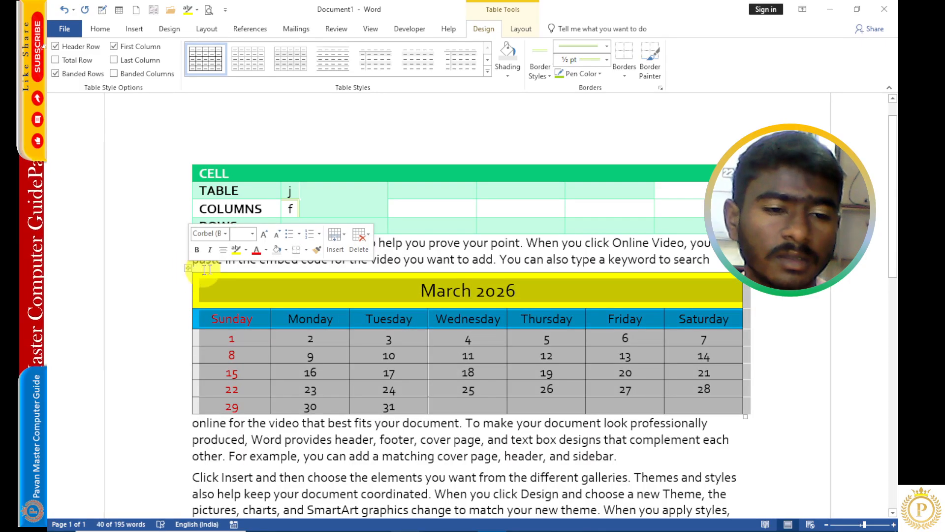
pyautogui.click(225, 234)
pyautogui.scroll(-3, 240, 383)
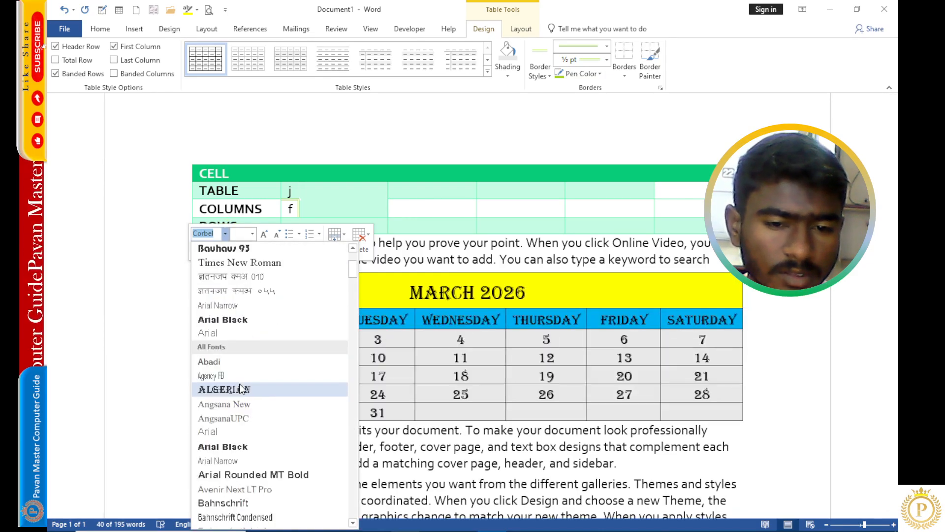
pyautogui.scroll(-9, 240, 388)
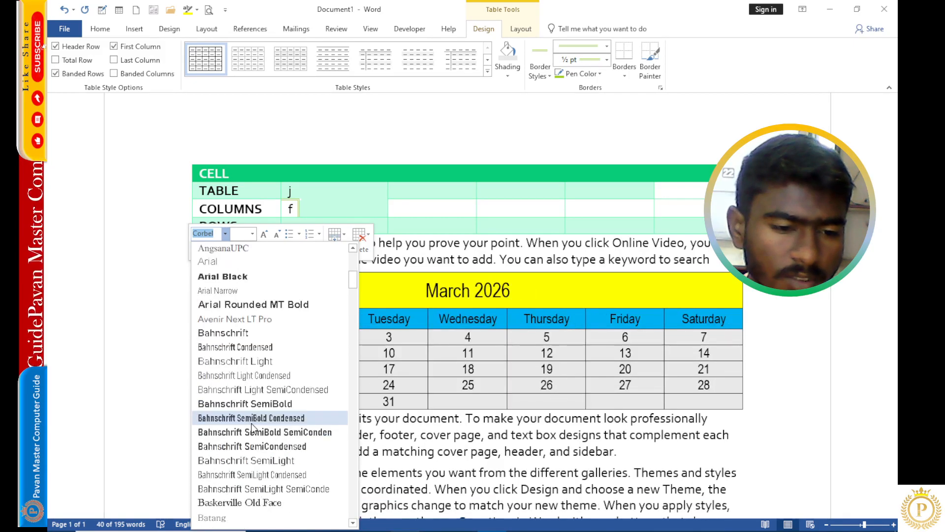
pyautogui.scroll(-12, 268, 421)
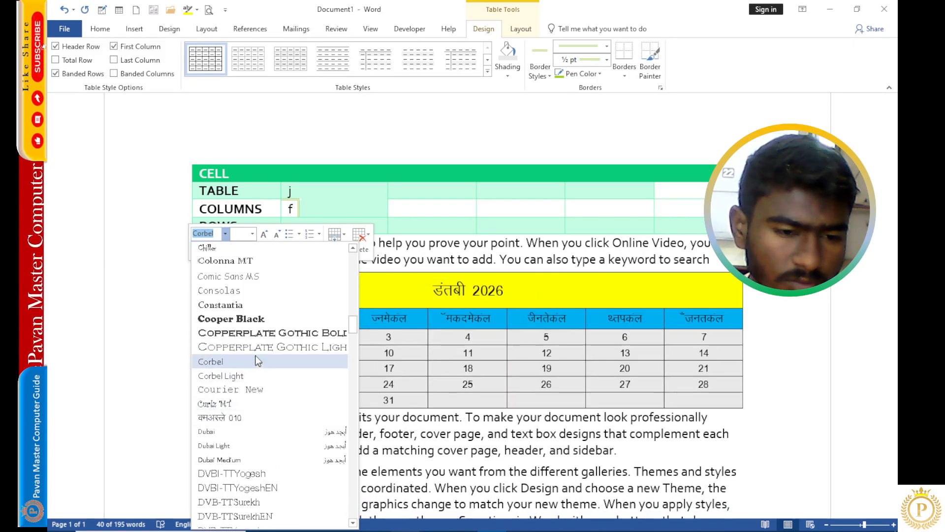
pyautogui.click(252, 320)
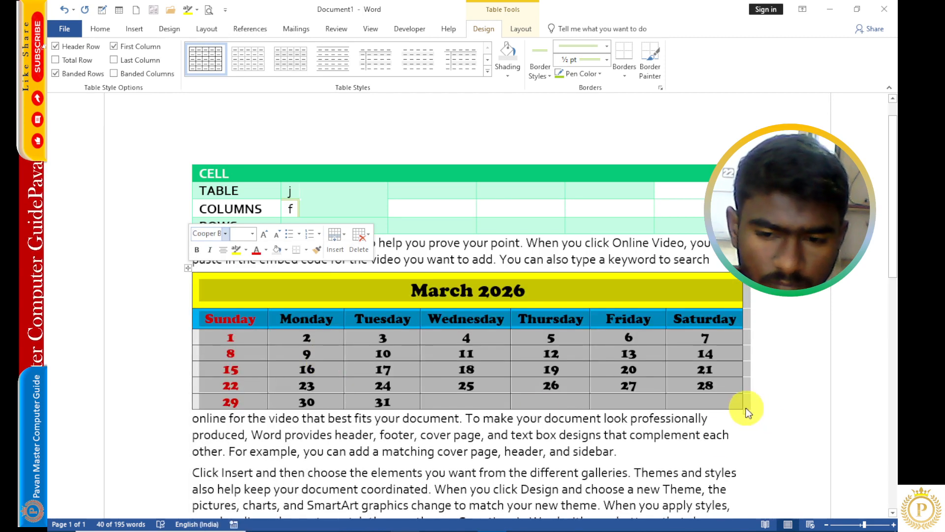
# - Resize the calendar table taller by its sizing handle, then select the whole table
pyautogui.moveTo(743, 410); pyautogui.dragTo(743, 466)
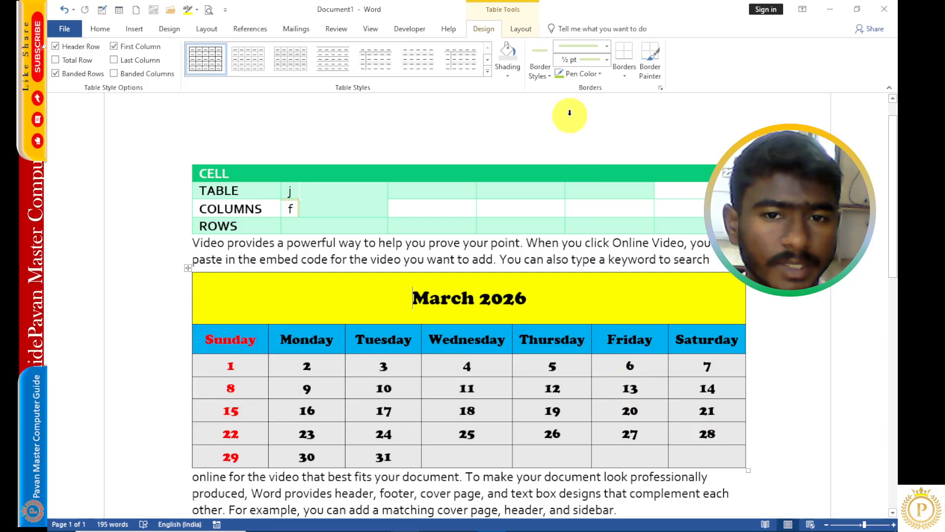
pyautogui.click(188, 267)
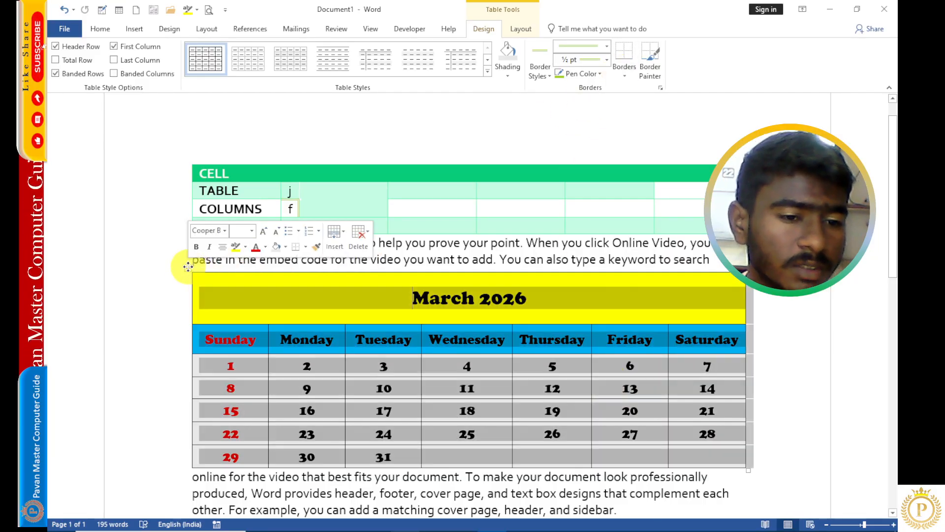
# - Apply pink 1½ pt borders to all cells of the whole calendar table through Borders and Shading
pyautogui.click(625, 76)
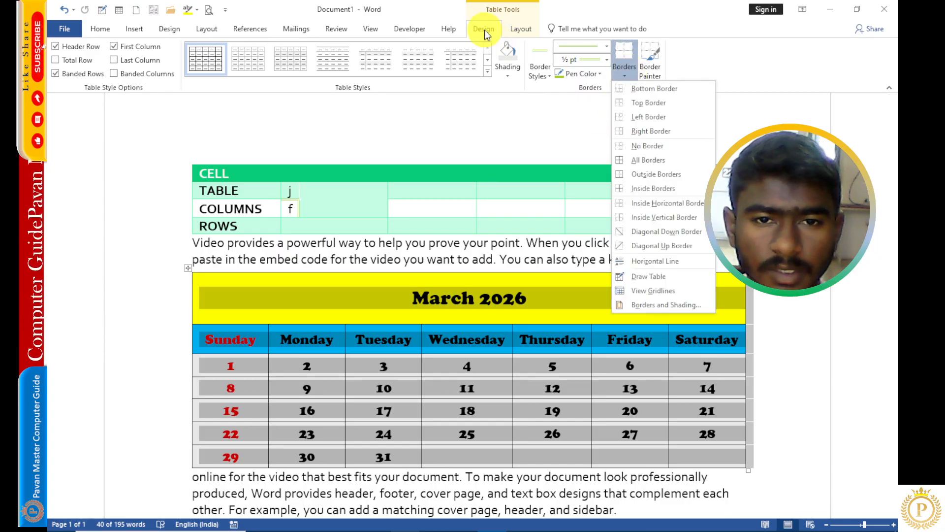
pyautogui.click(650, 304)
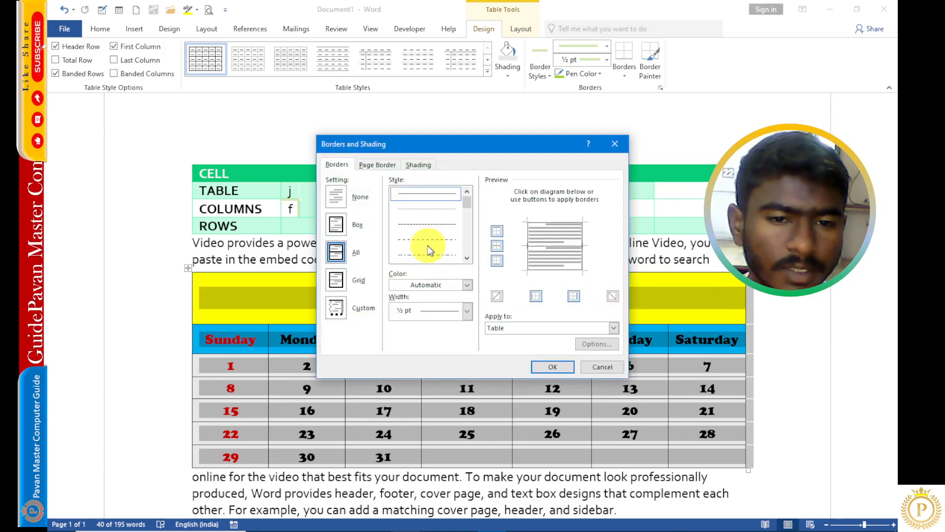
pyautogui.scroll(-3, 427, 239)
pyautogui.scroll(-2, 427, 238)
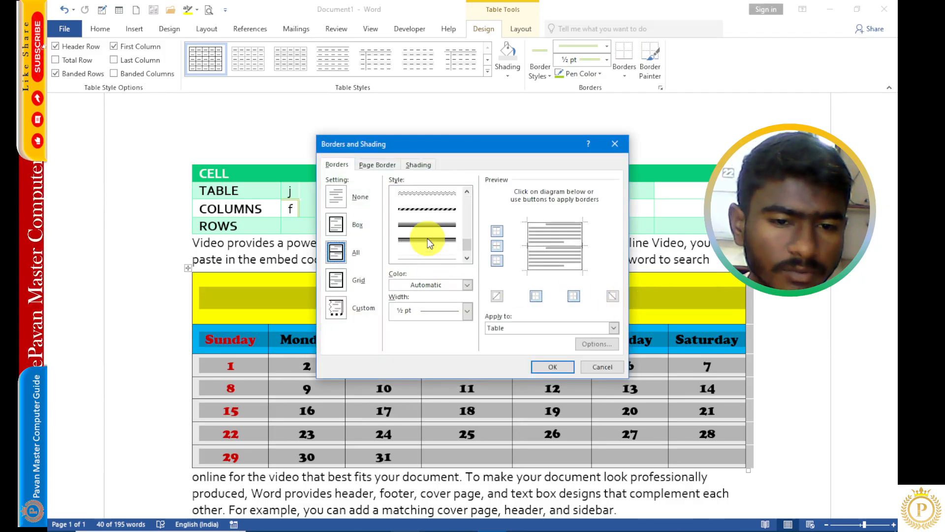
pyautogui.click(433, 255)
pyautogui.click(439, 285)
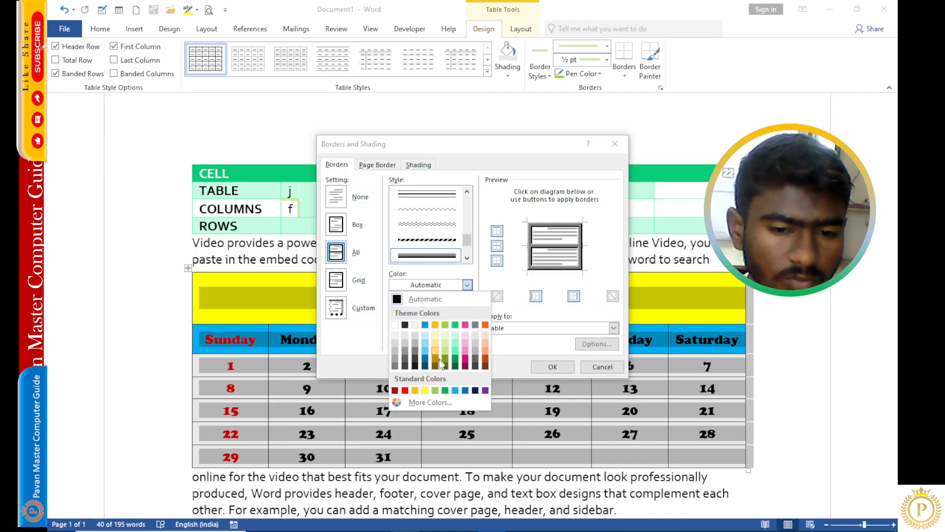
pyautogui.click(465, 365)
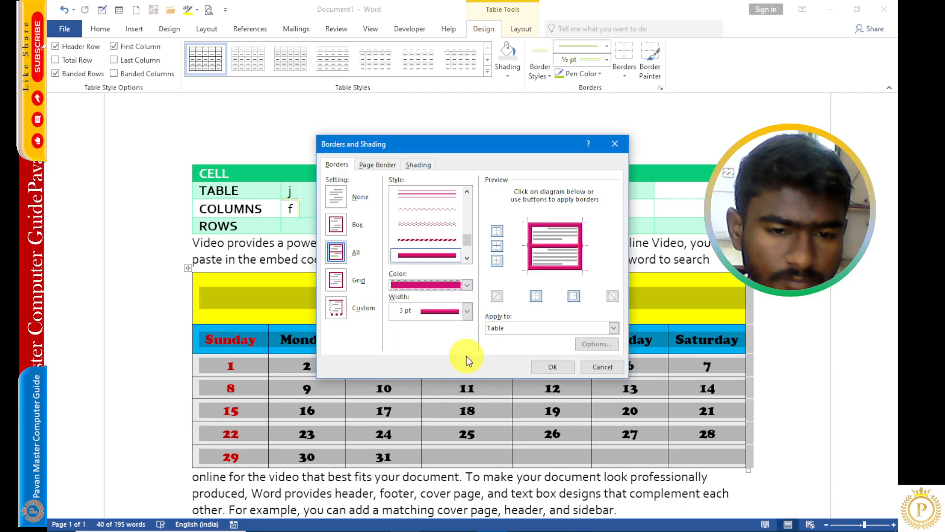
pyautogui.click(344, 251)
pyautogui.click(467, 311)
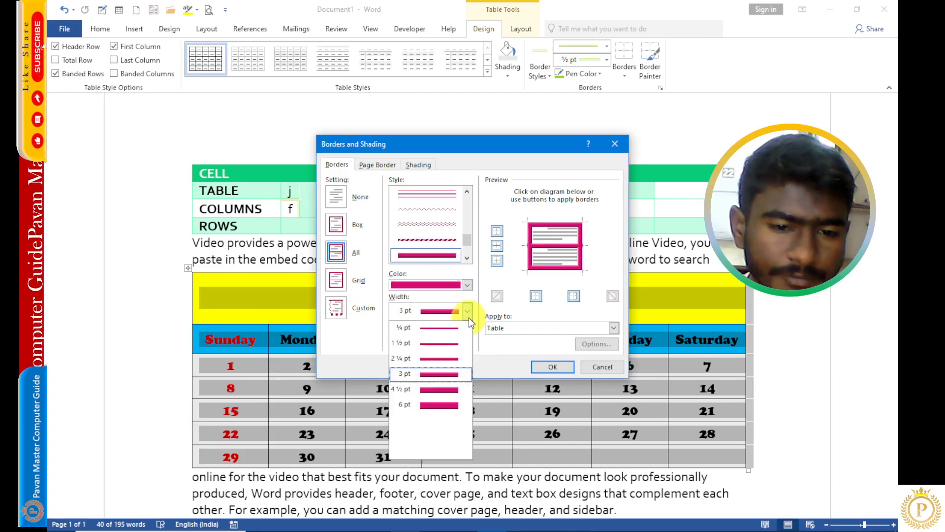
pyautogui.click(441, 376)
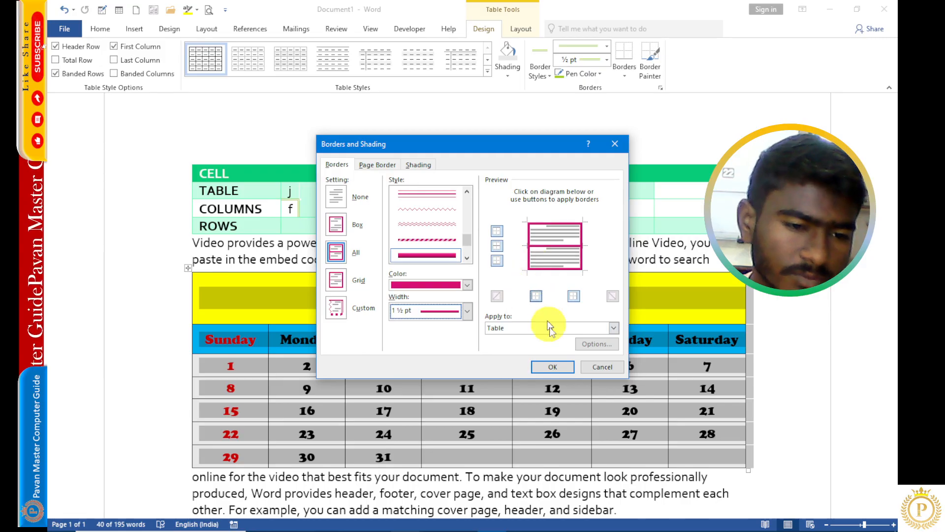
pyautogui.click(500, 326)
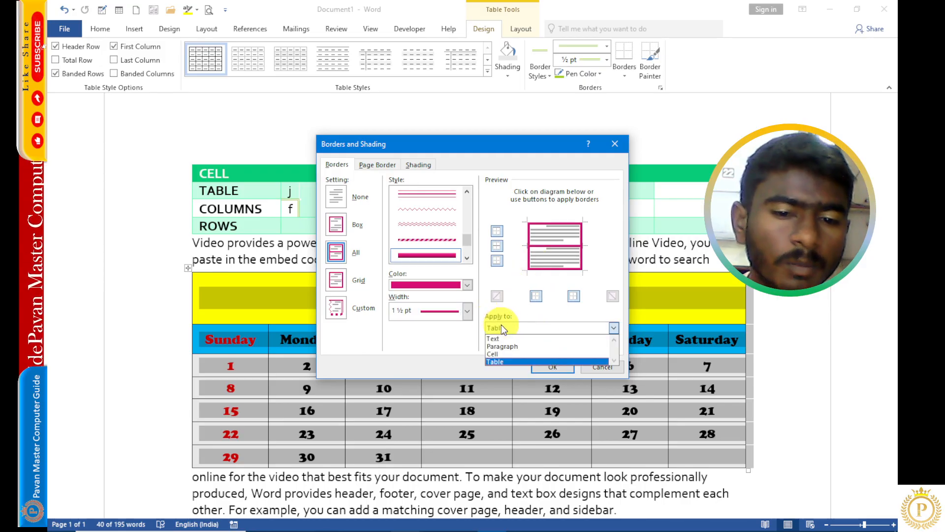
pyautogui.click(503, 363)
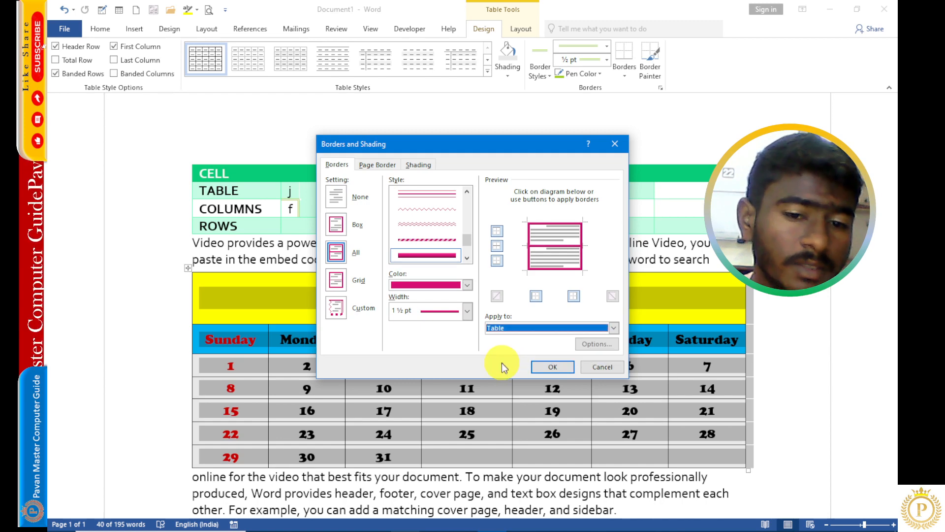
pyautogui.click(552, 367)
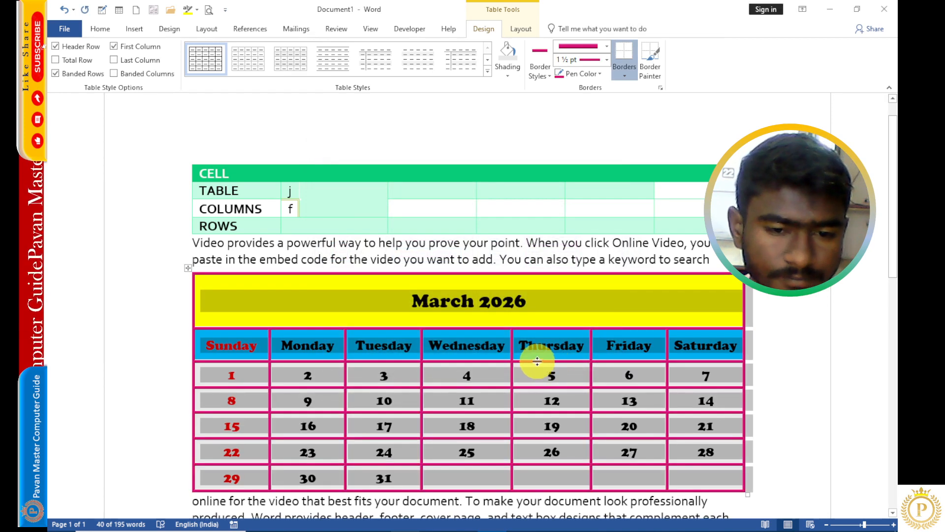
# - Convert the calendar table to text separated by paragraph marks, then undo the conversion
pyautogui.click(535, 316)
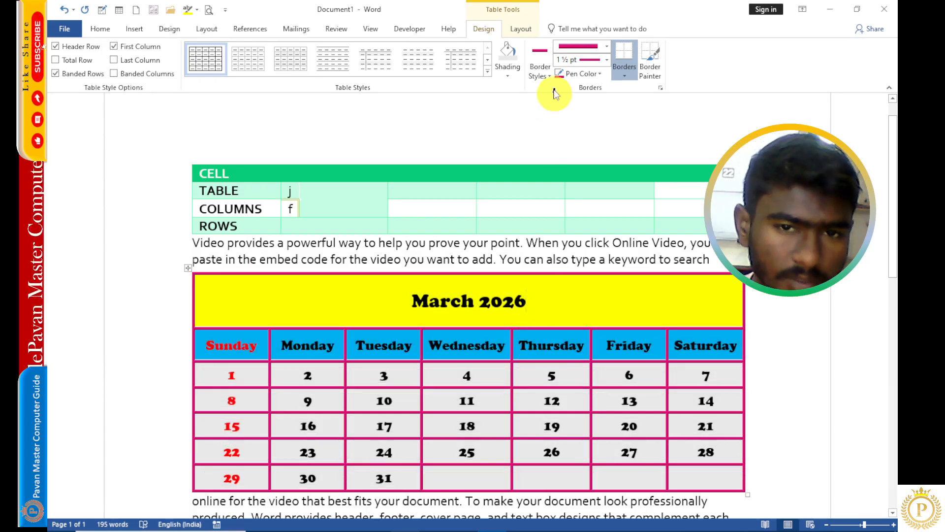
pyautogui.click(522, 32)
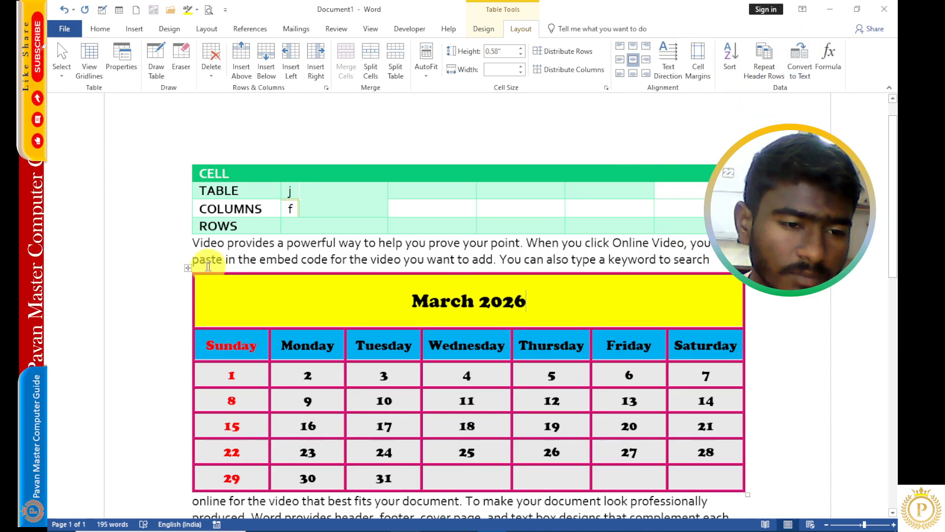
pyautogui.click(188, 268)
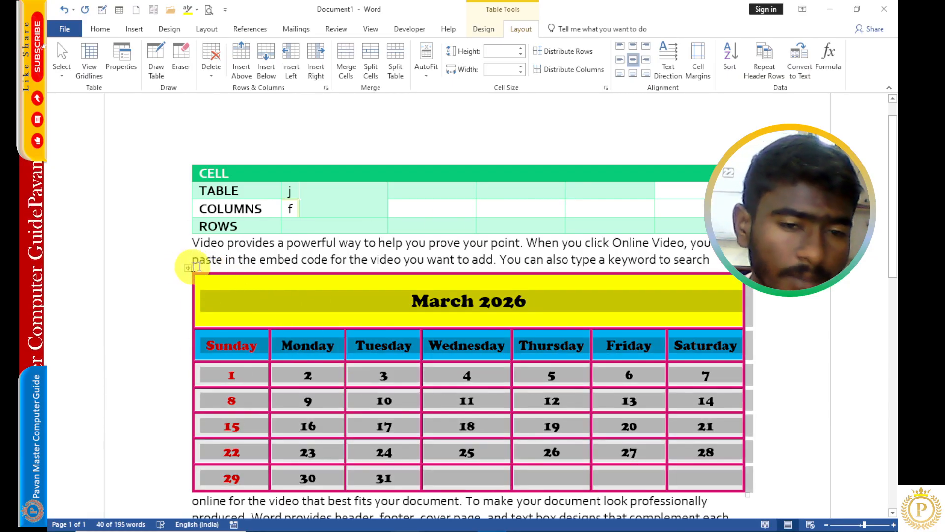
pyautogui.click(800, 68)
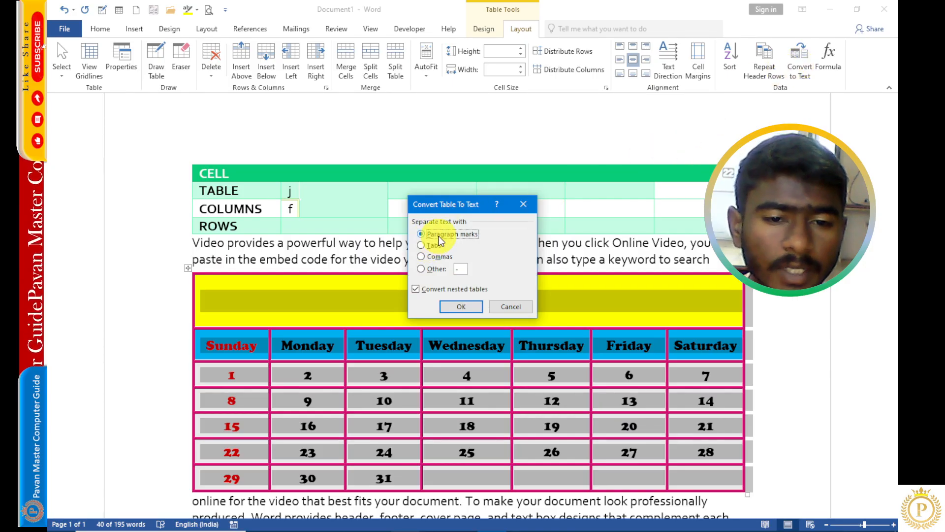
pyautogui.click(458, 305)
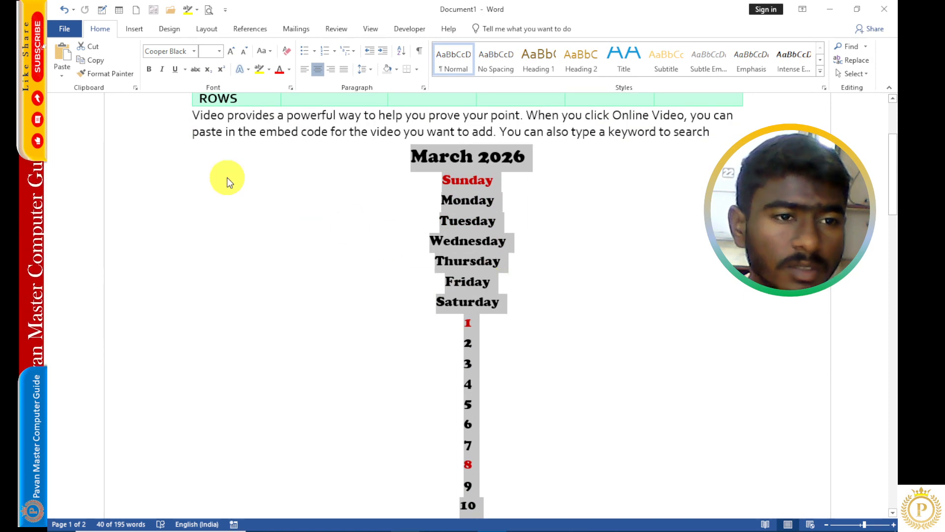
pyautogui.click(64, 10)
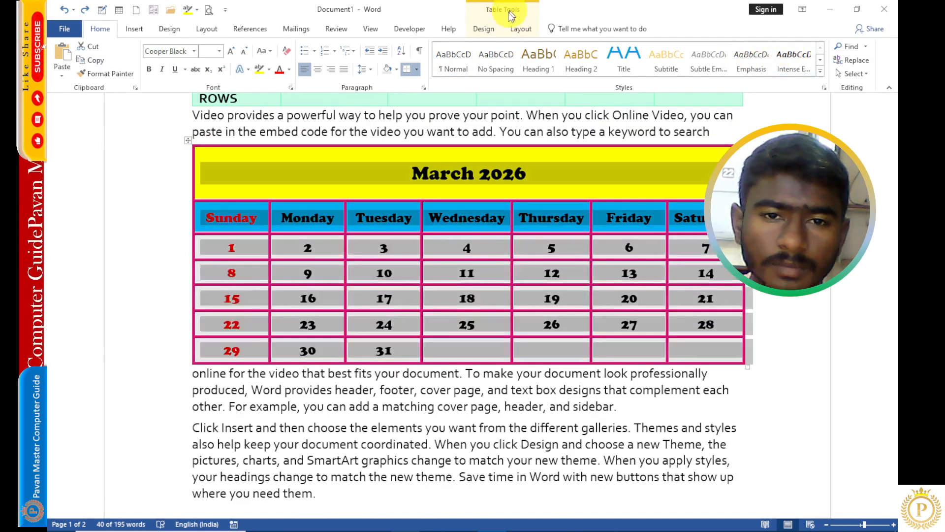
# - Convert the calendar table to text
pyautogui.click(521, 28)
pyautogui.click(798, 58)
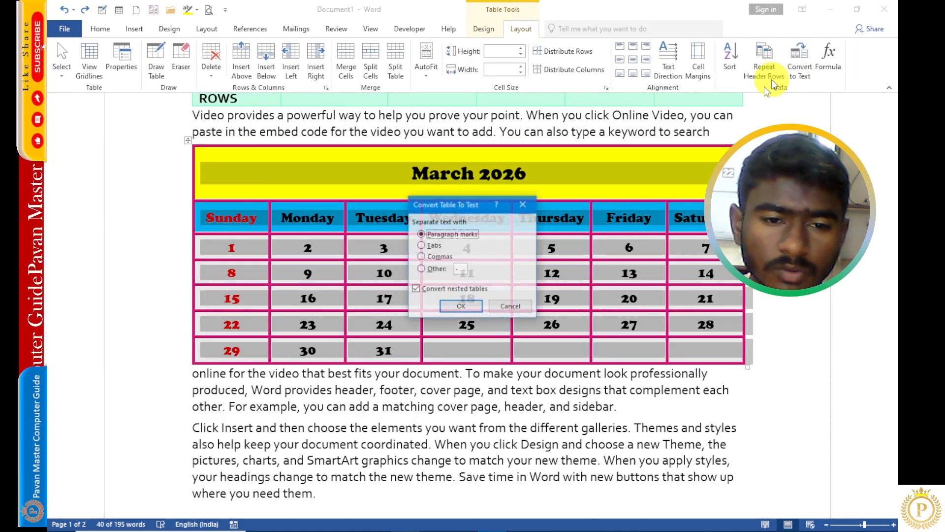
pyautogui.click(459, 306)
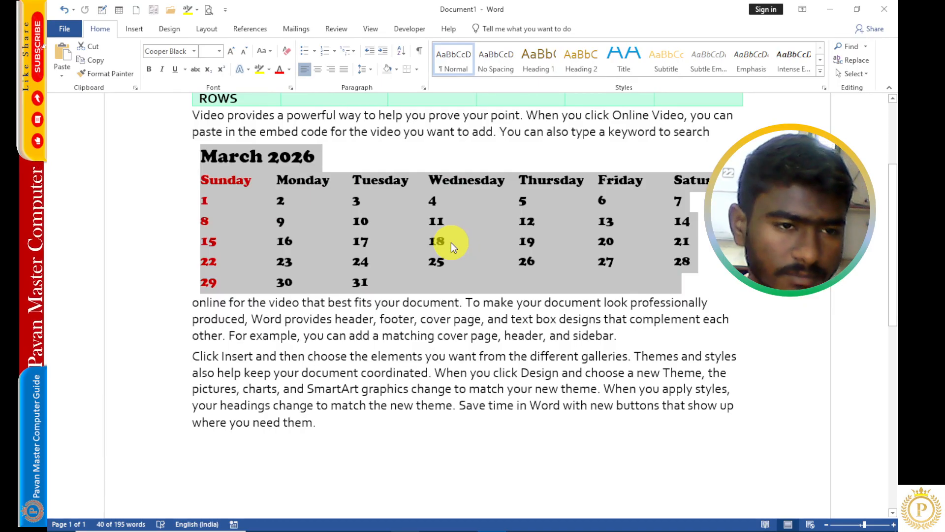
# - Convert the selected text back into a table with 7 columns, separating text at tabs
pyautogui.click(128, 34)
pyautogui.click(123, 74)
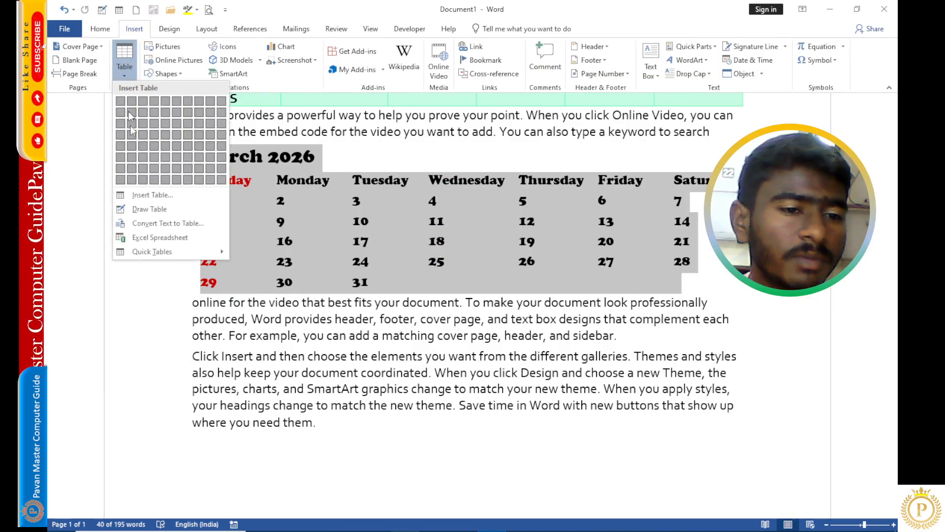
pyautogui.click(141, 224)
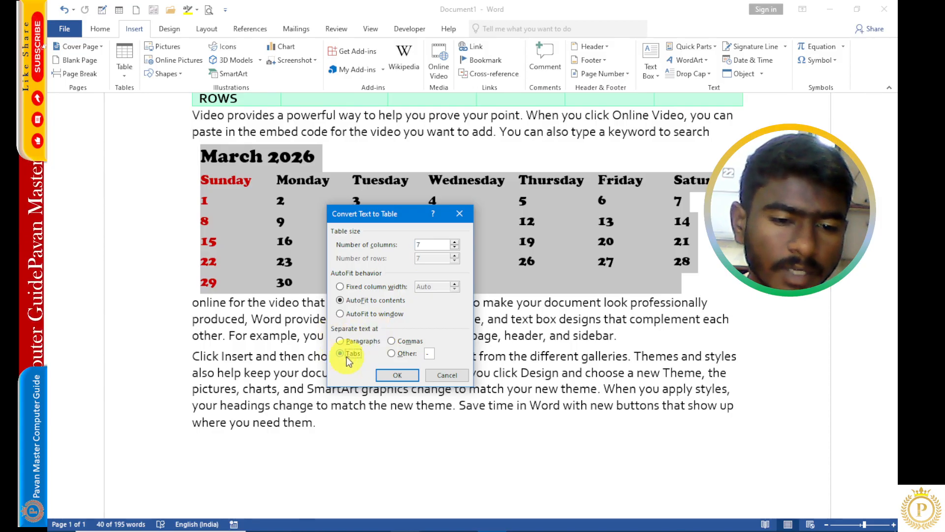
pyautogui.click(346, 358)
pyautogui.click(411, 378)
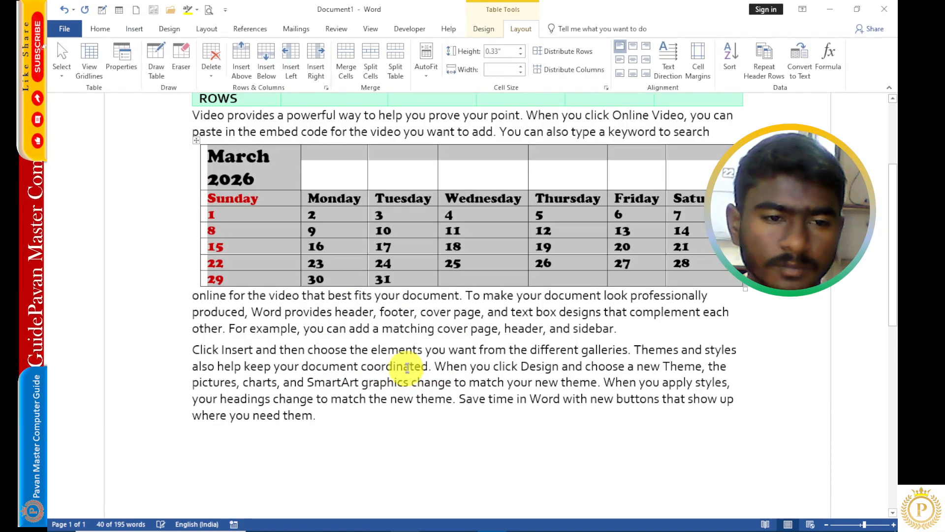
# - Merge the cells of the top row holding the March 2026 title
pyautogui.click(270, 174)
pyautogui.moveTo(270, 174); pyautogui.dragTo(689, 179)
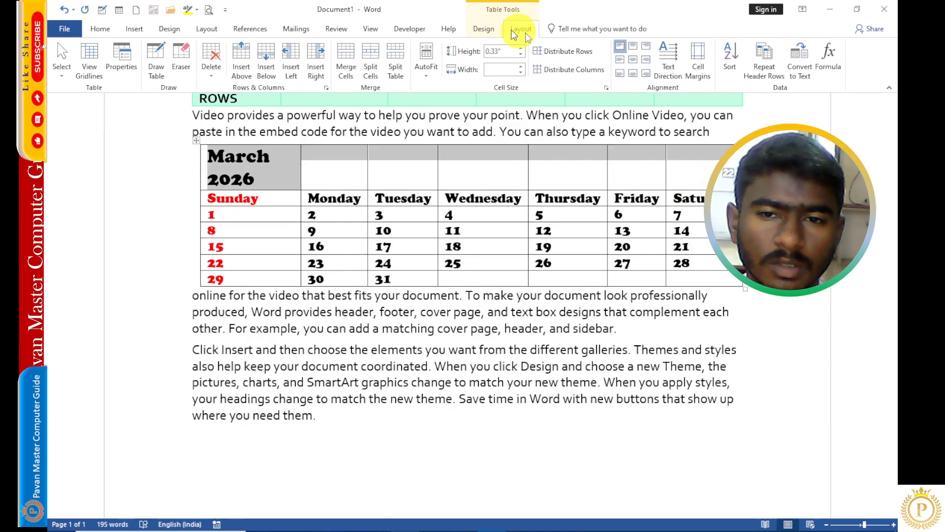
pyautogui.click(346, 62)
# - Shade the merged title row yellow
pyautogui.click(483, 30)
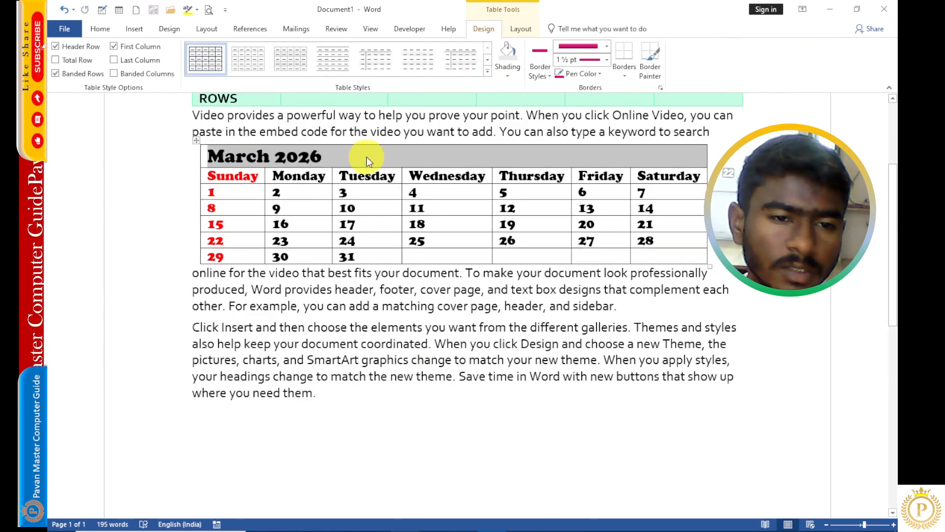
pyautogui.click(509, 70)
pyautogui.click(530, 166)
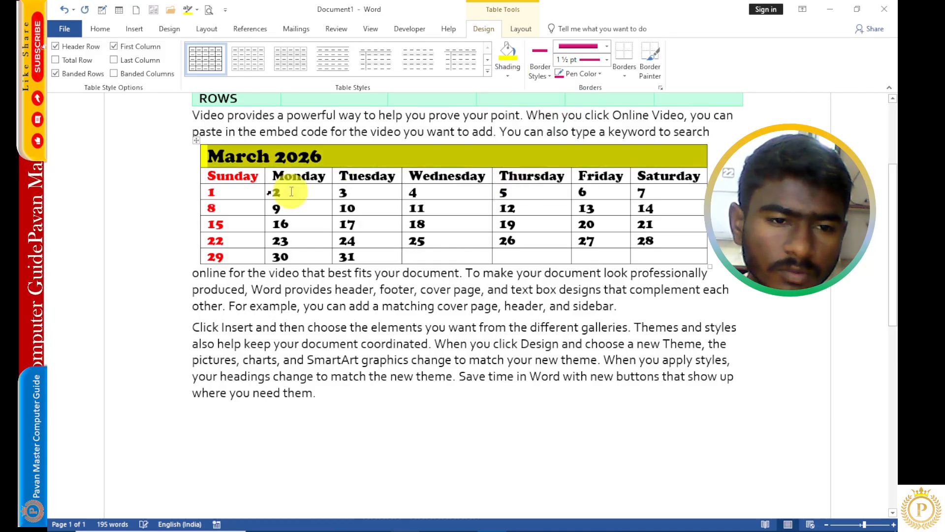
# - Shade all the date rows of the calendar light gray
pyautogui.moveTo(222, 192)
pyautogui.mouseDown()
pyautogui.moveTo(519, 250)
pyautogui.moveTo(699, 261)
pyautogui.mouseUp()
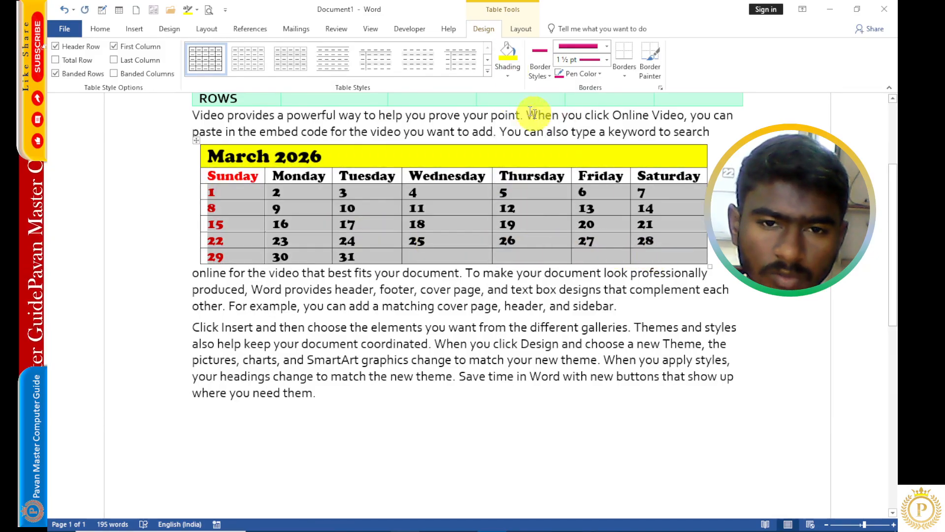
pyautogui.click(507, 66)
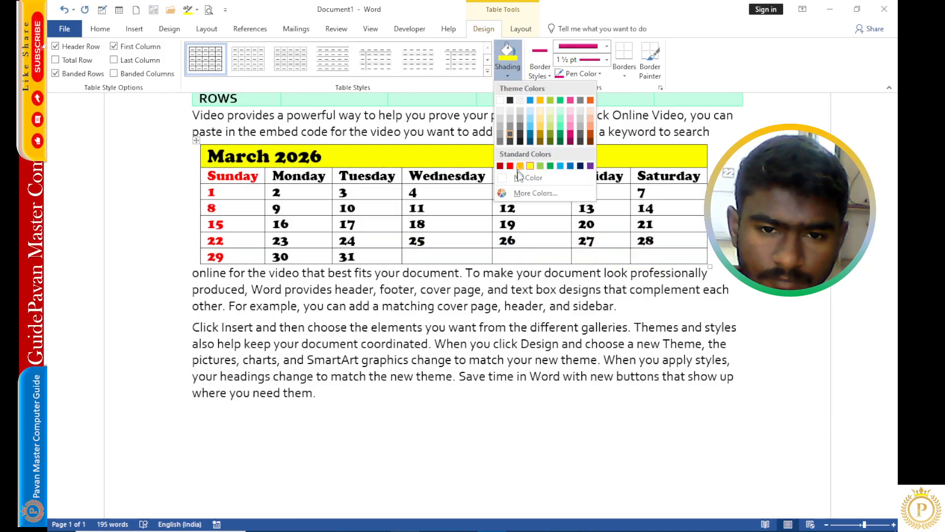
pyautogui.click(510, 119)
# - Select the weekday header row and shade it blue
pyautogui.click(256, 179)
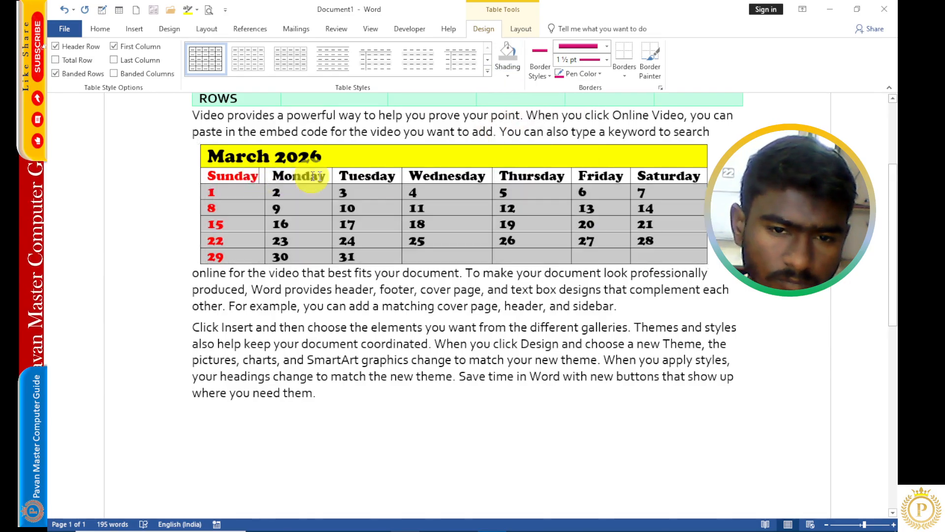
pyautogui.moveTo(313, 176)
pyautogui.mouseDown()
pyautogui.moveTo(629, 179)
pyautogui.moveTo(662, 164)
pyautogui.moveTo(244, 180)
pyautogui.mouseUp()
pyautogui.click(665, 179)
pyautogui.click(510, 73)
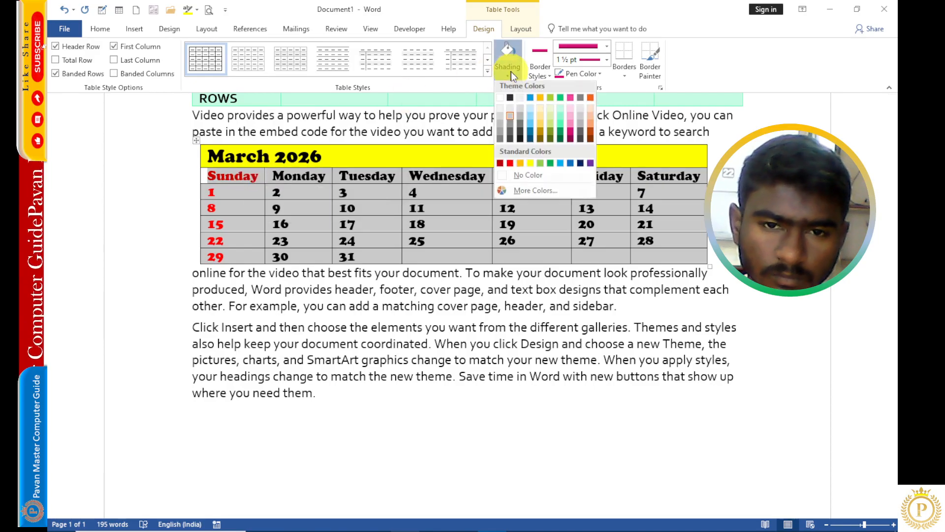
pyautogui.click(561, 167)
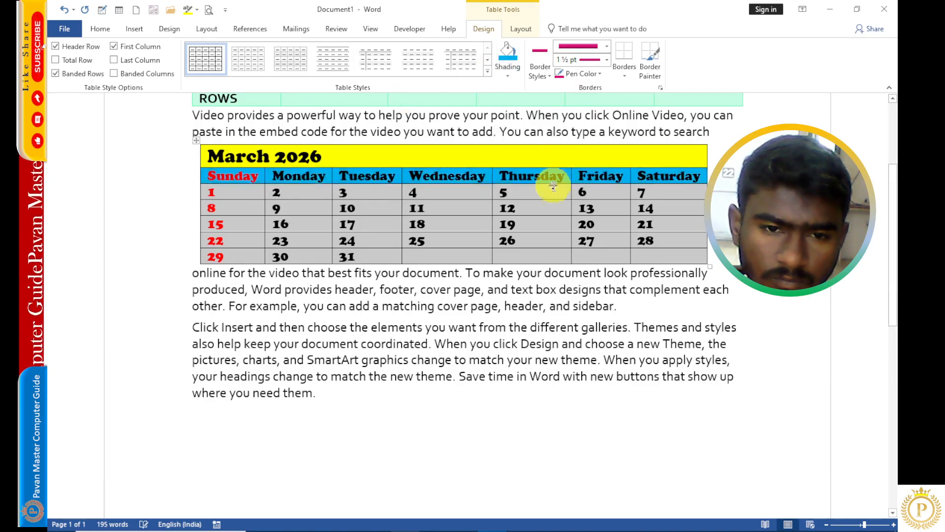
# - Enlarge the table taller by its sizing handle and center-align the contents of all its cells
pyautogui.moveTo(706, 309); pyautogui.dragTo(708, 345)
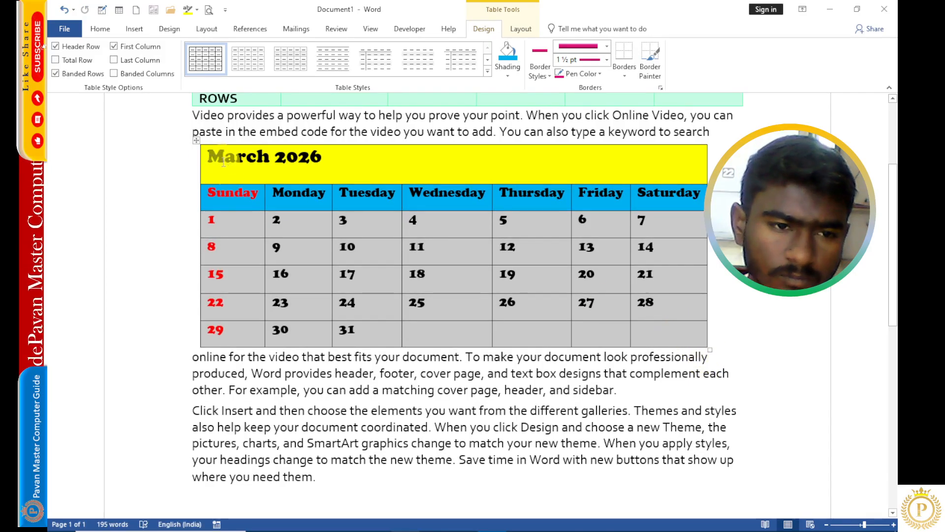
pyautogui.click(196, 141)
pyautogui.click(518, 29)
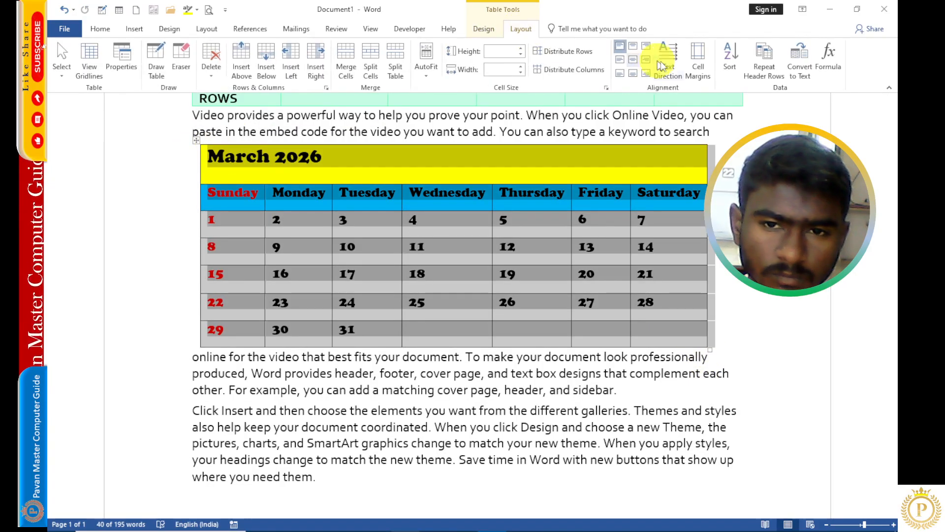
pyautogui.click(633, 59)
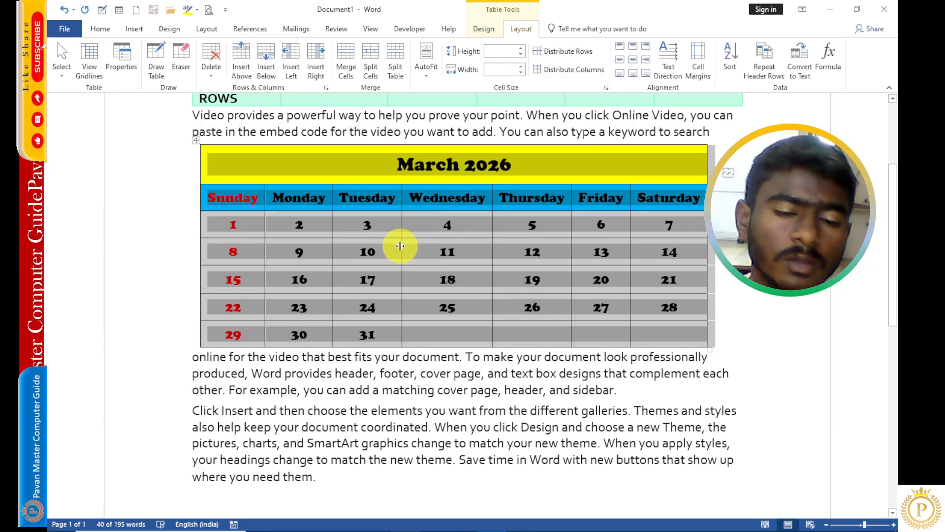
pyautogui.click(398, 248)
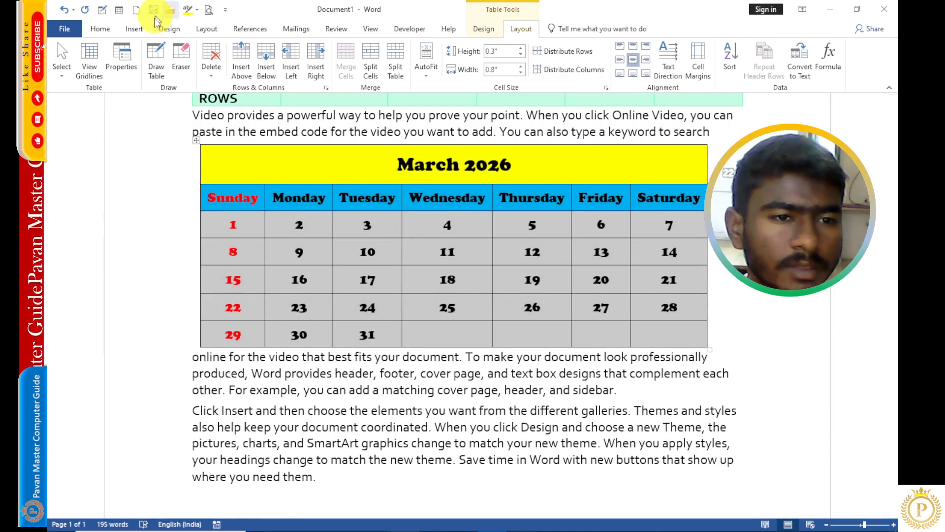
# - Place the insertion point just before the March 2026 title text
pyautogui.click(143, 31)
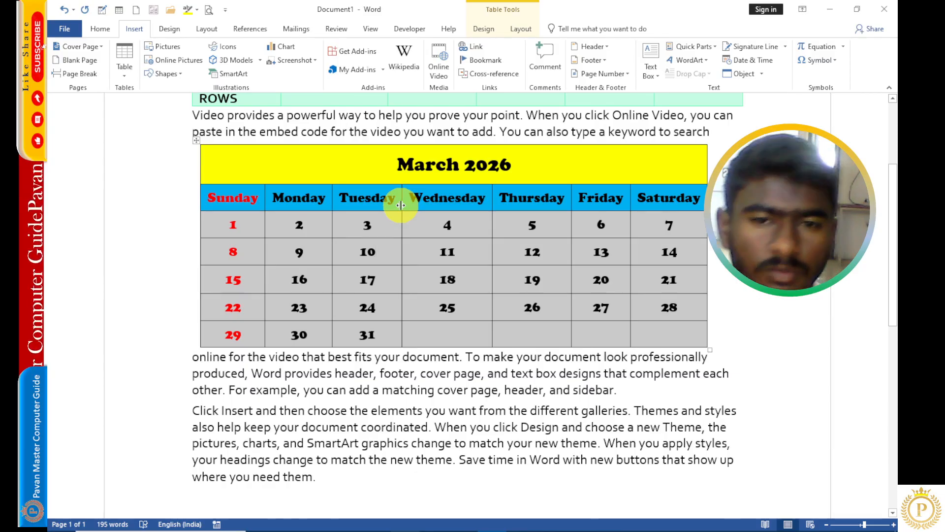
pyautogui.click(386, 165)
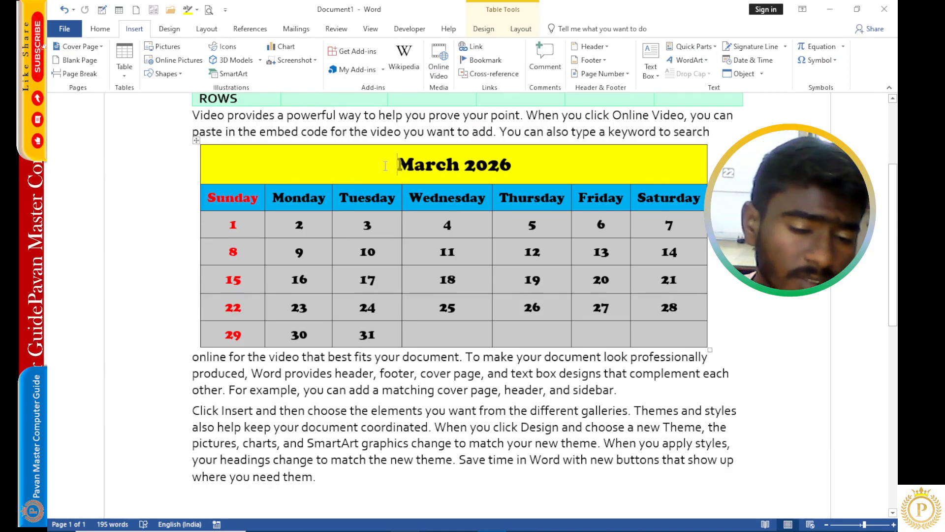